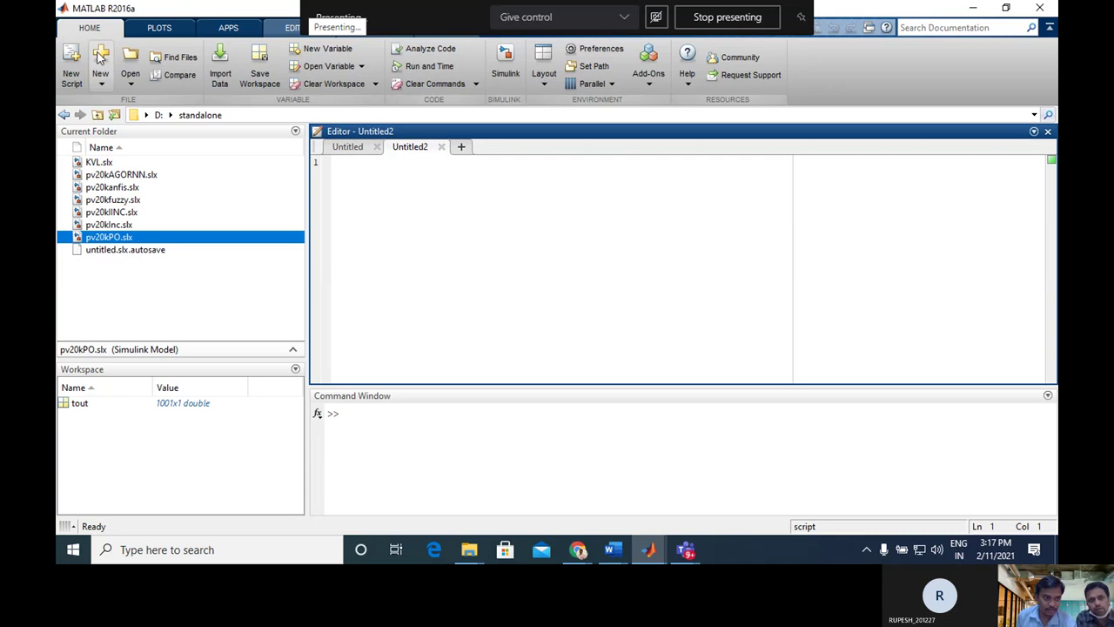
- Open the New dropdown on MATLAB's Home tab to list new document types
click(100, 56)
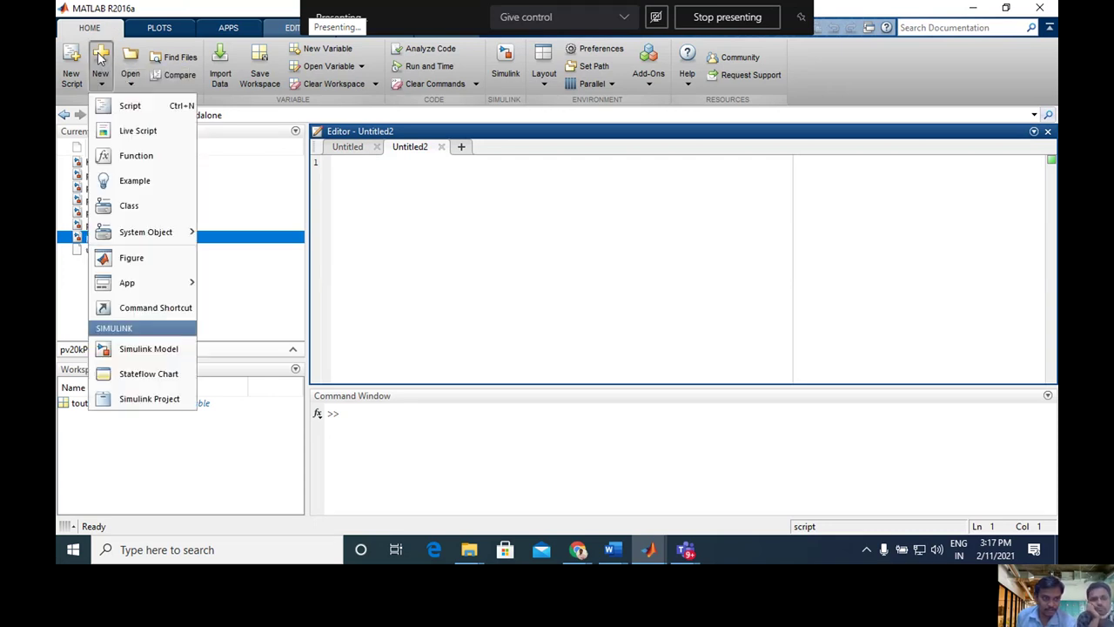
- Create a blank Simulink model, untitled1, and maximize its window
click(128, 349)
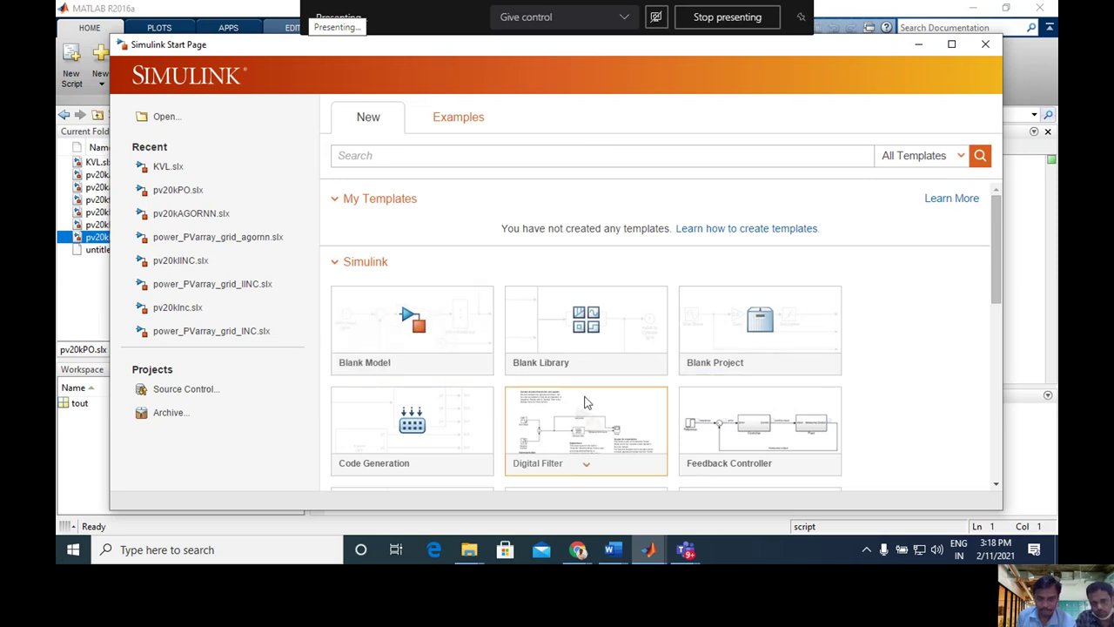
click(419, 325)
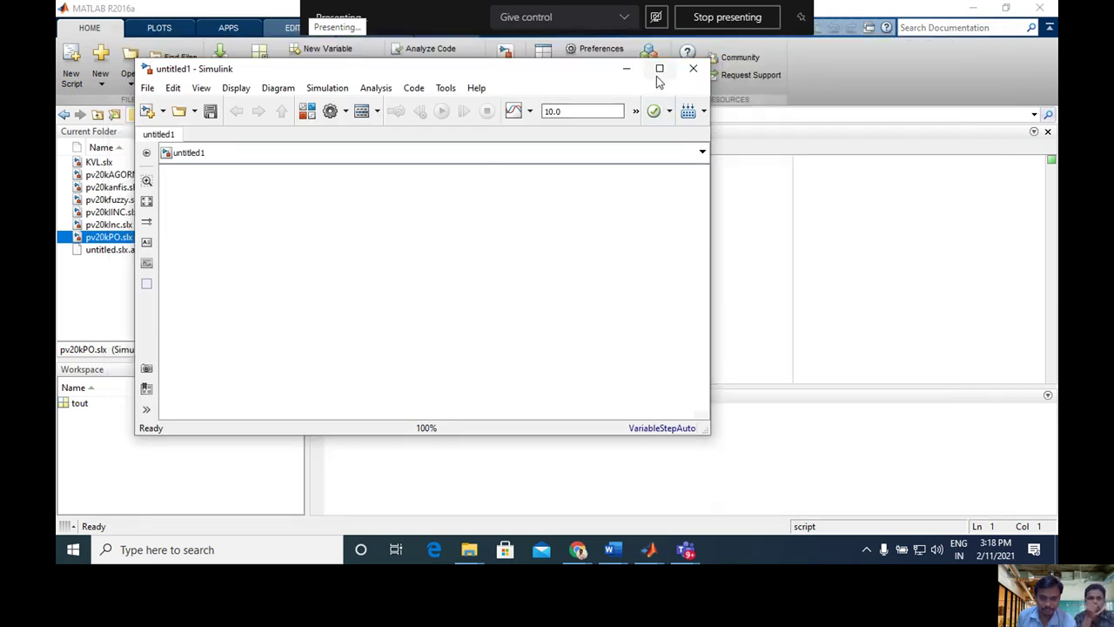
click(656, 69)
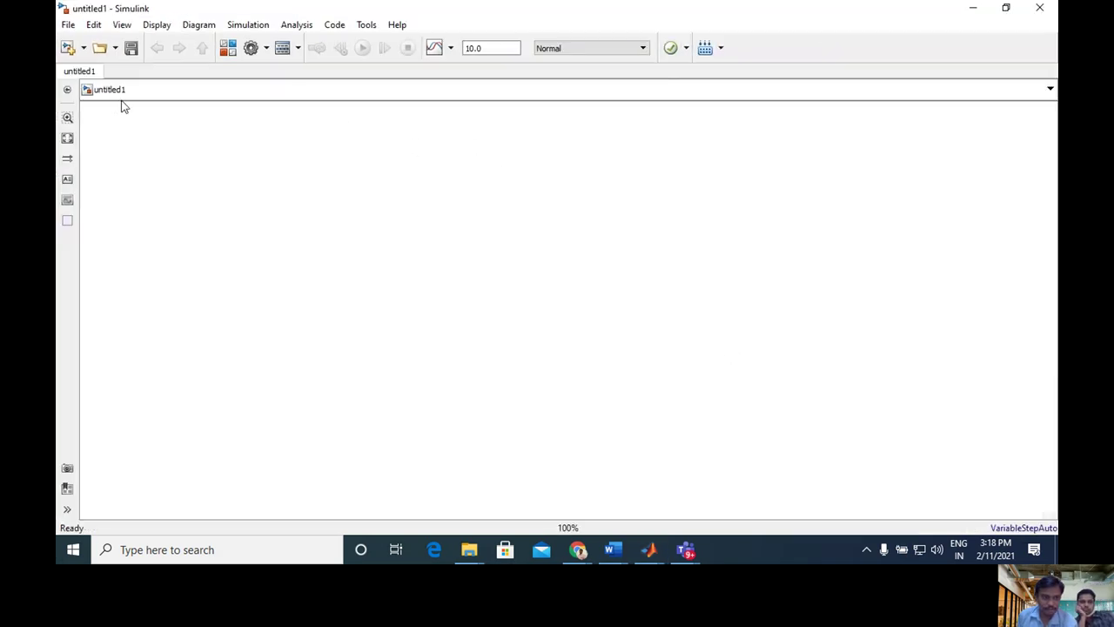
- Save the blank model as KVL1 in the D:\standalone folder
click(69, 26)
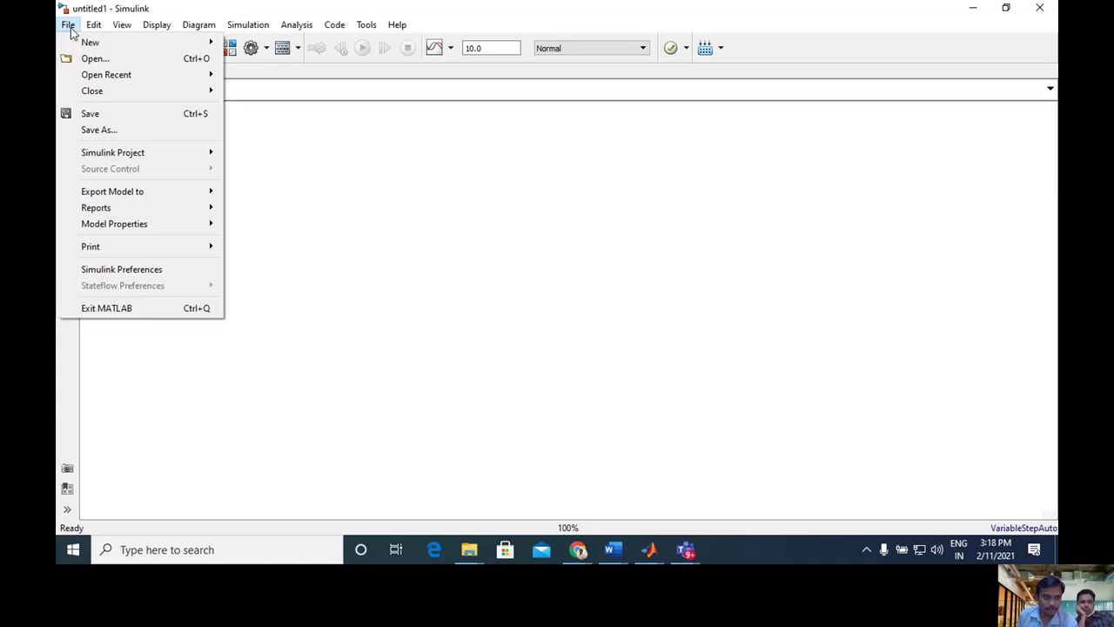
click(102, 131)
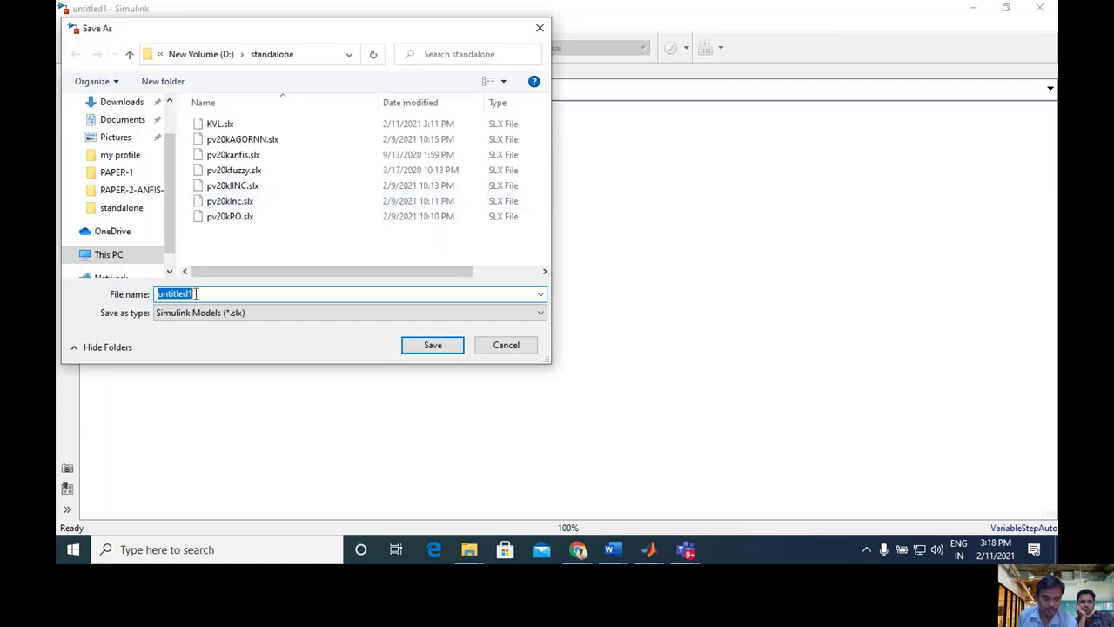
text(K)
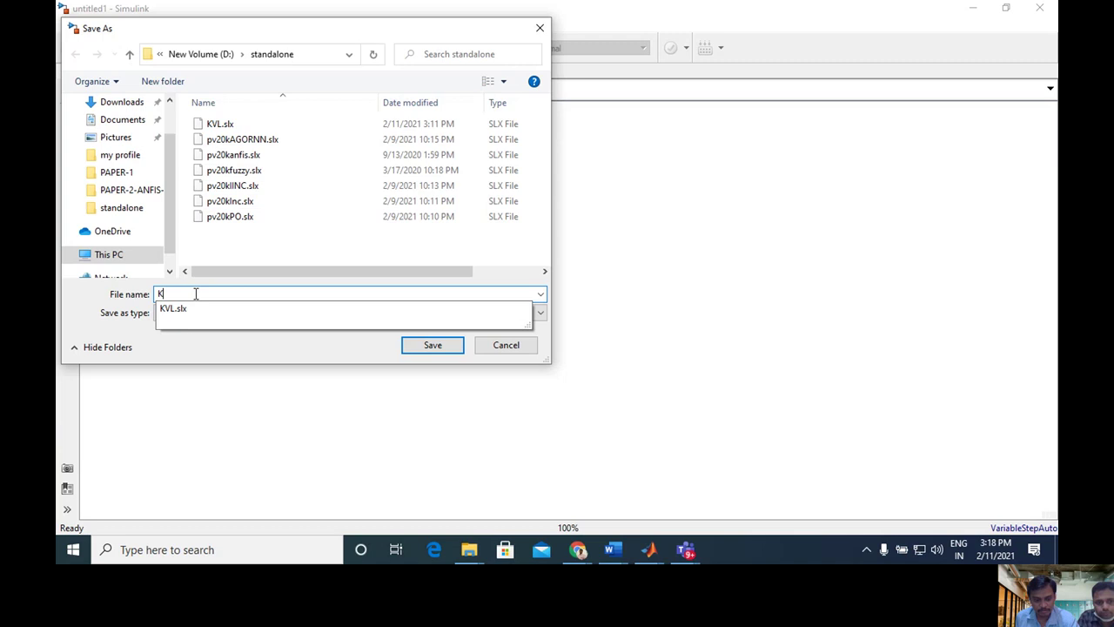
text(VL)
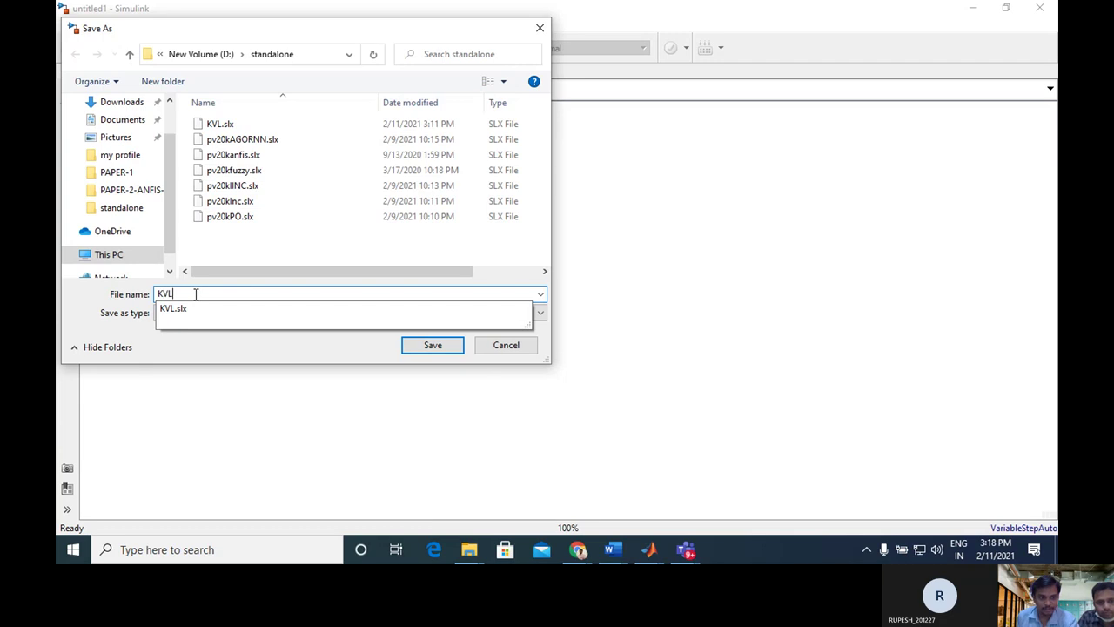
text(1)
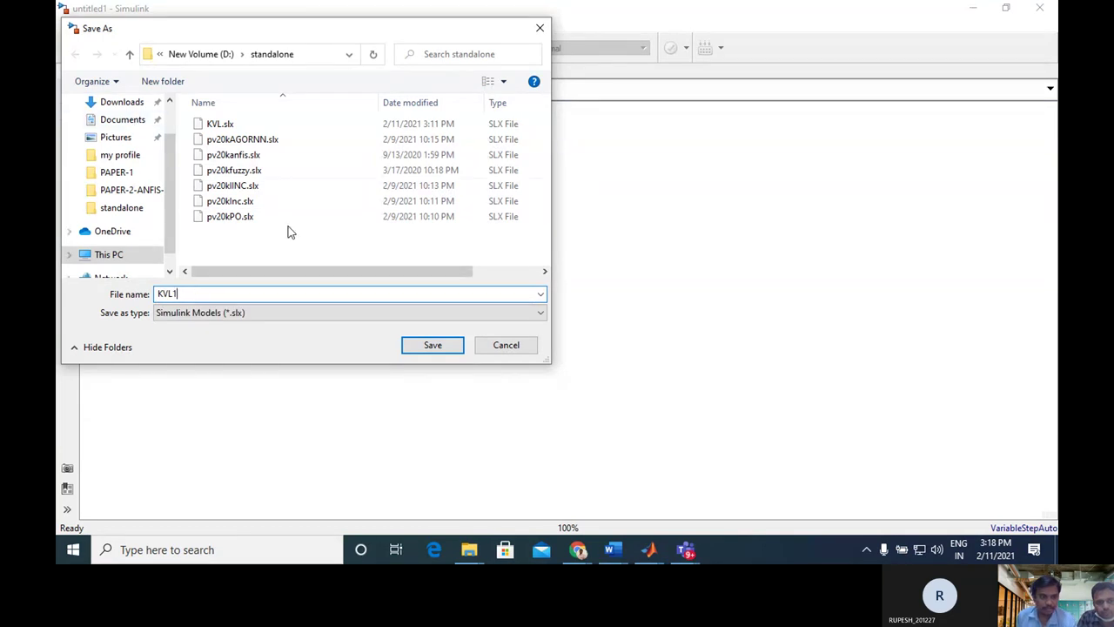
click(433, 345)
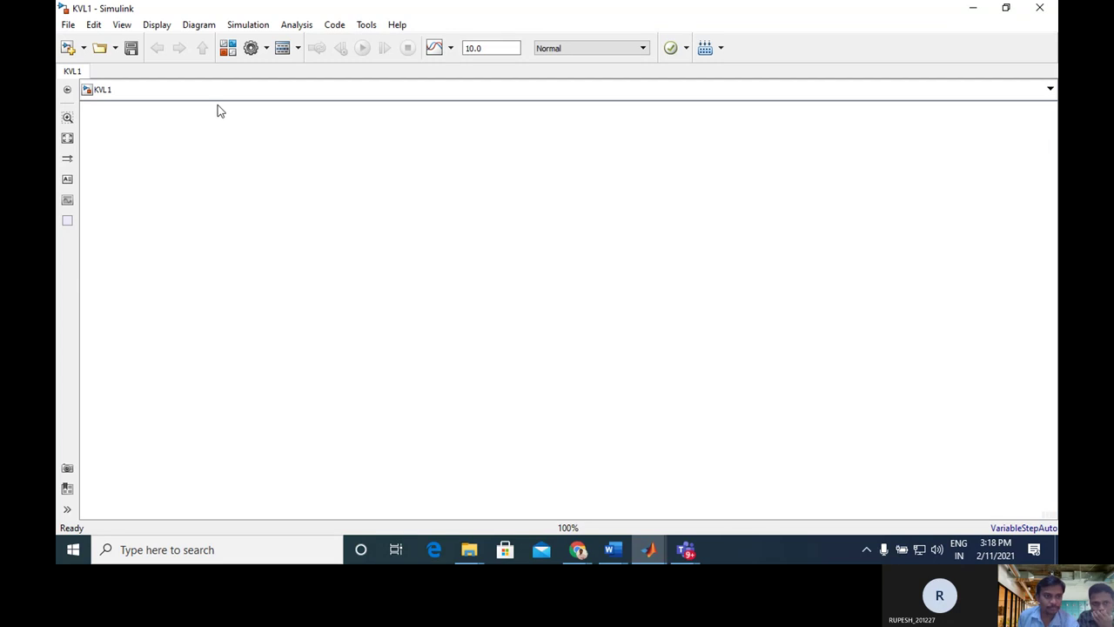
- From the Library Browser's POWERGUI results, add powergui and Voltage Measurement to KVL1
click(228, 50)
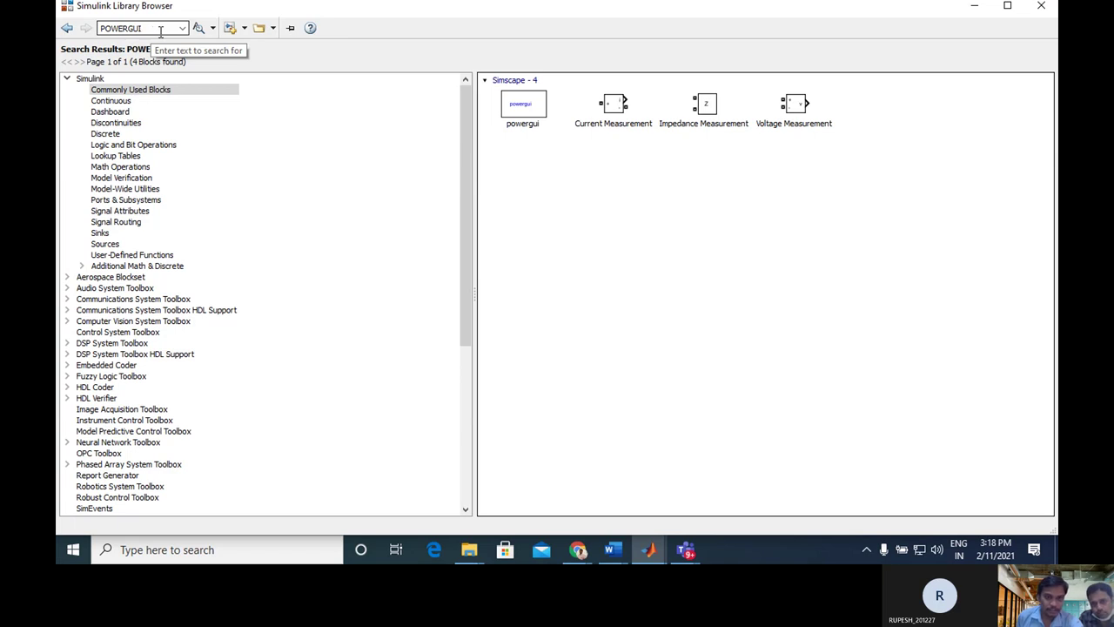
click(525, 107)
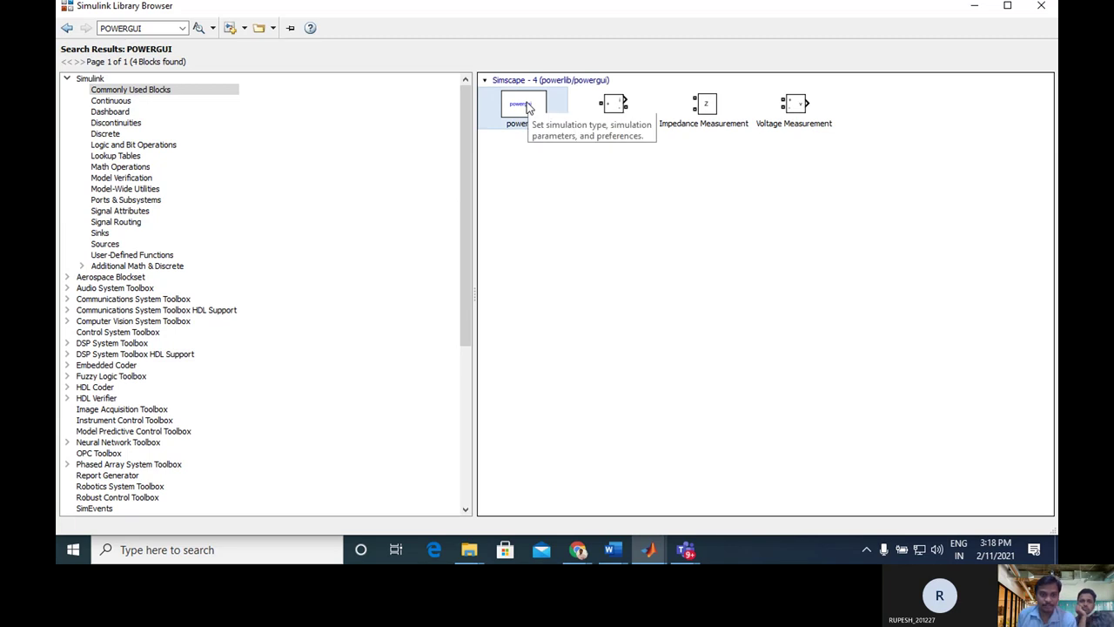
right_click(526, 102)
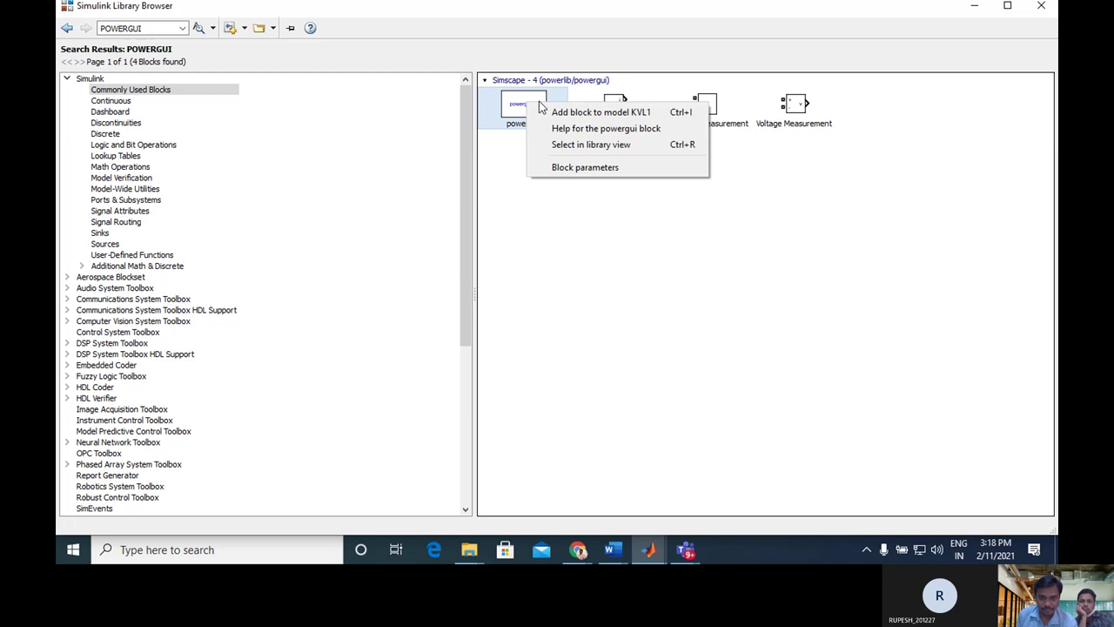
click(621, 113)
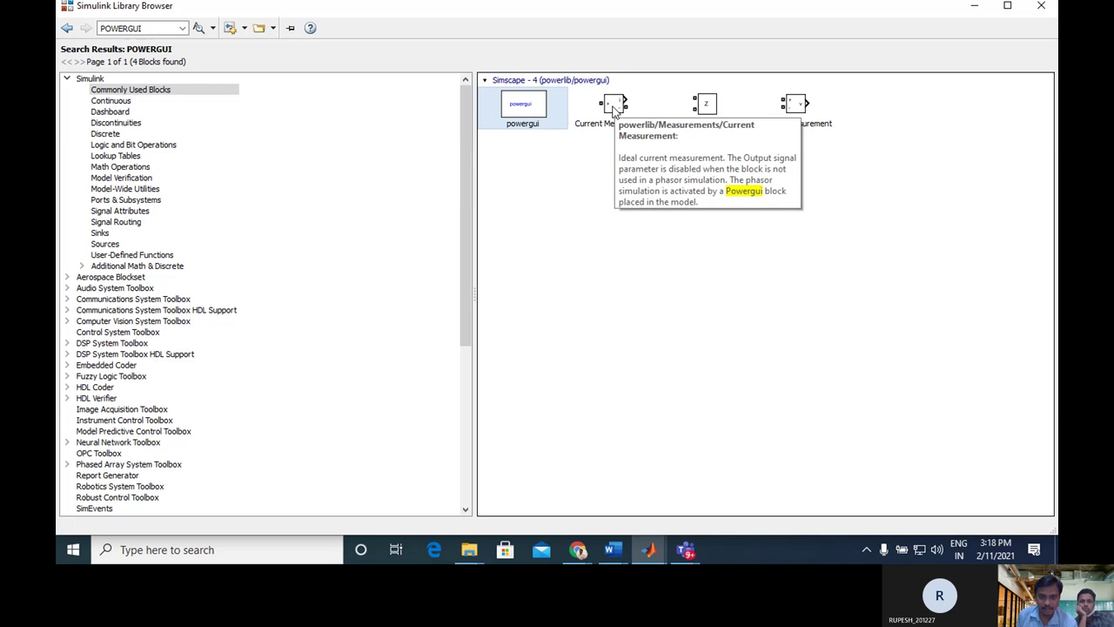
click(790, 102)
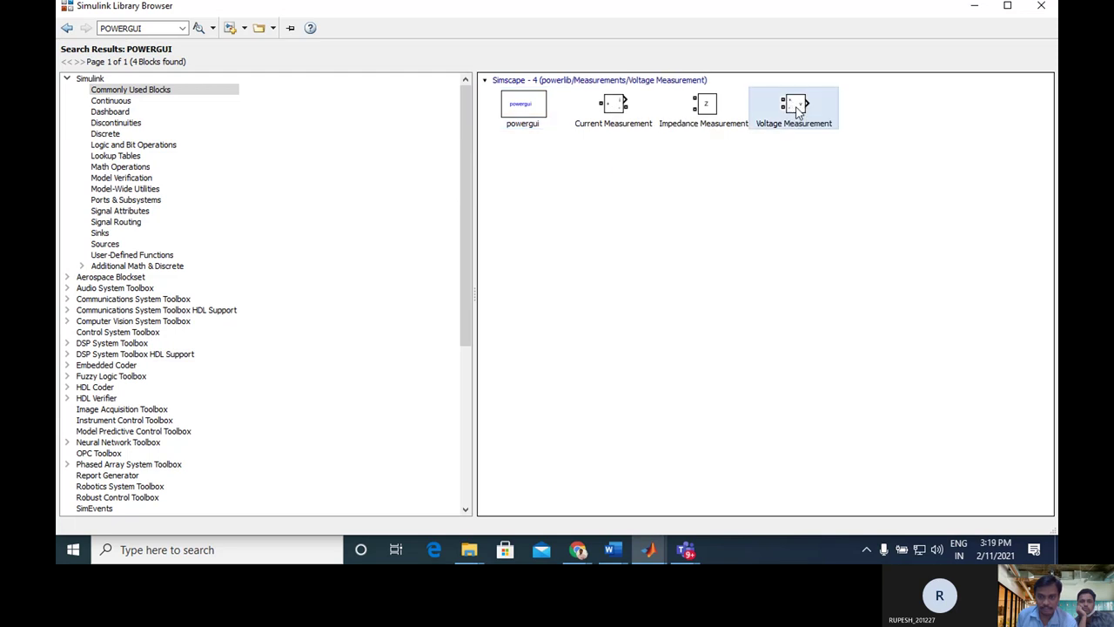
right_click(799, 111)
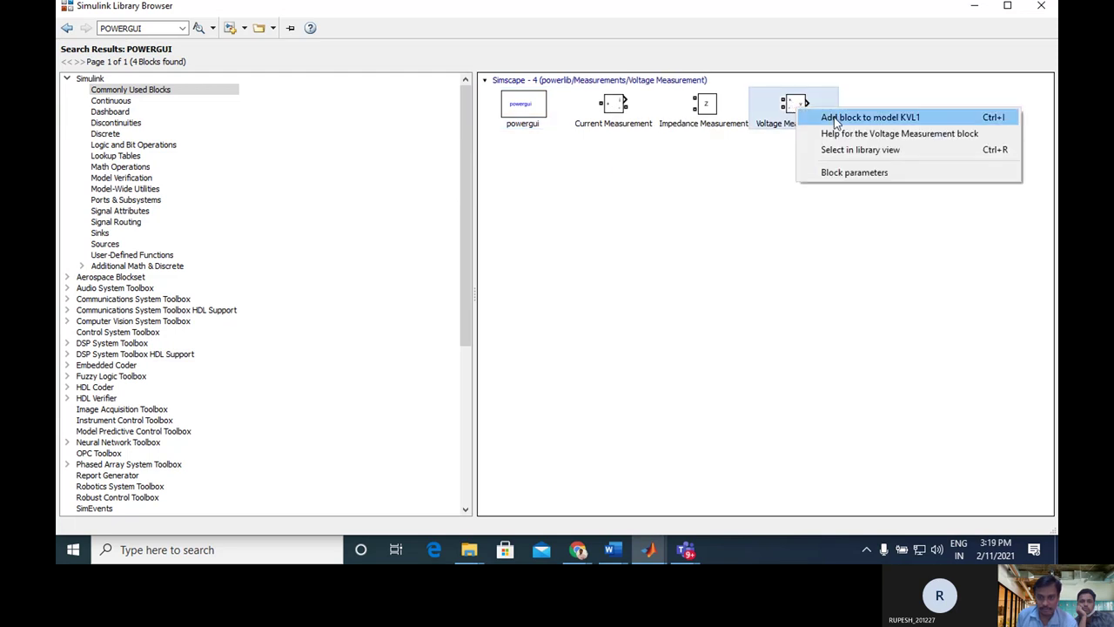
click(836, 120)
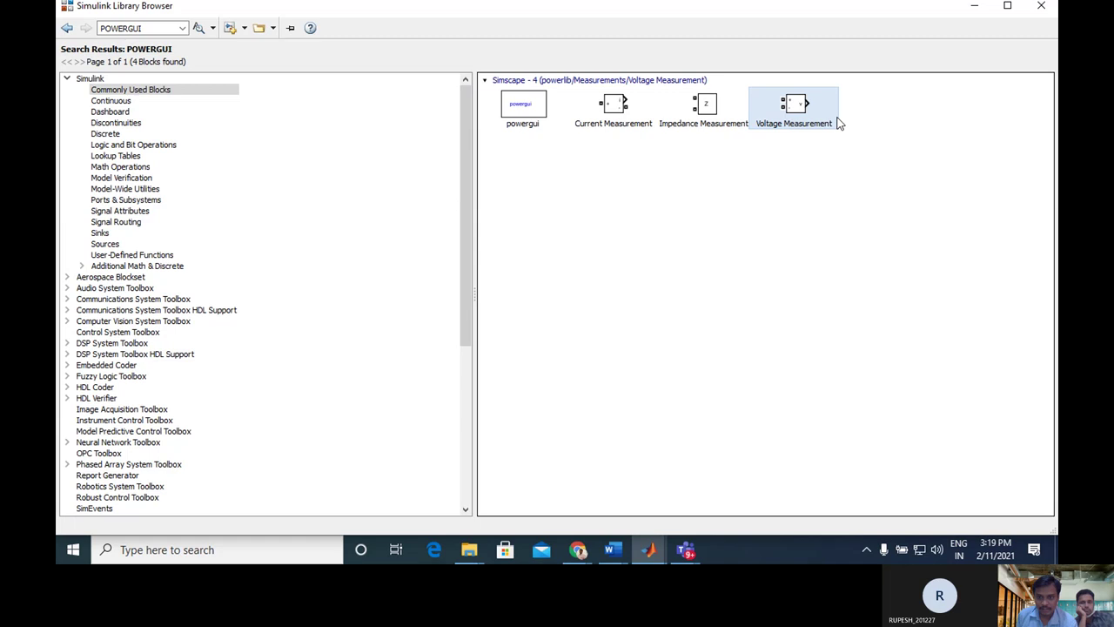
- Add the Current Measurement block to model KVL1
right_click(616, 108)
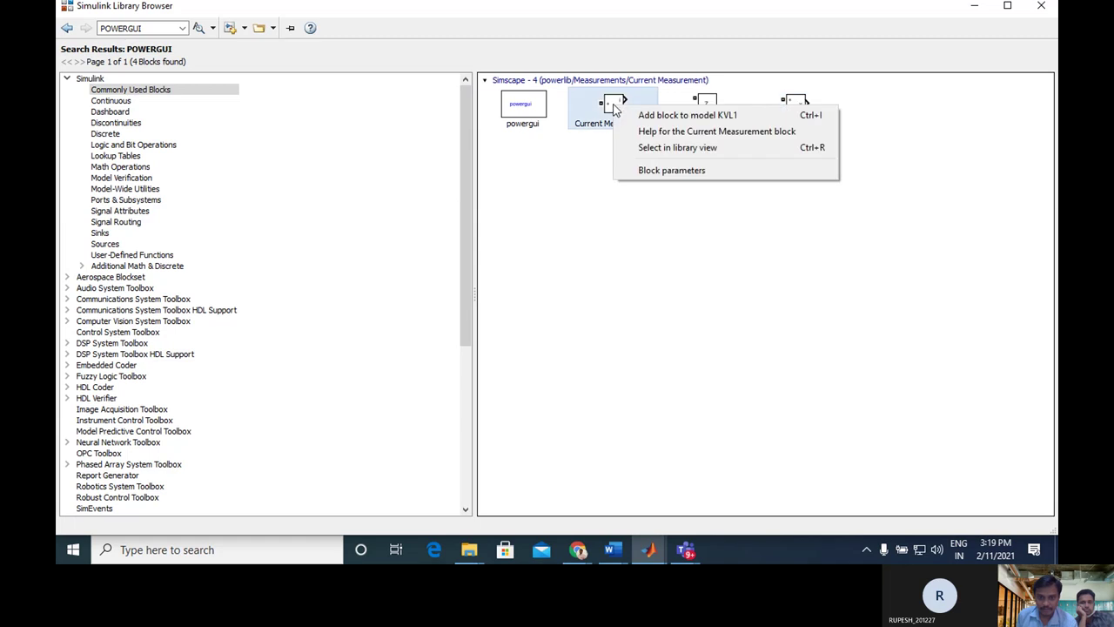
click(562, 169)
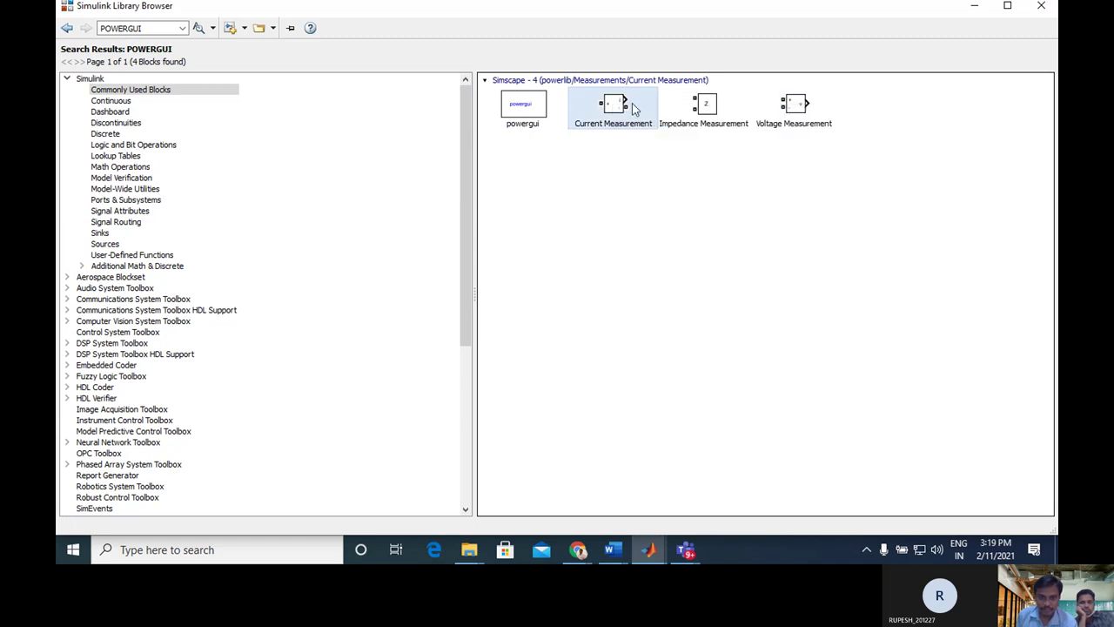
mouse_move(620, 109)
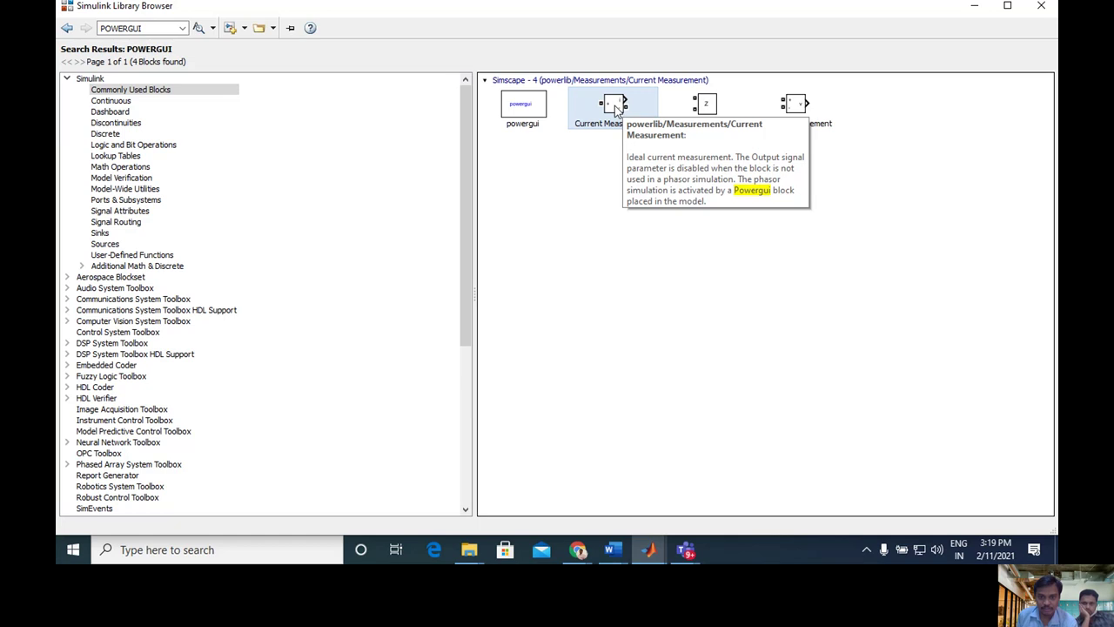
right_click(616, 107)
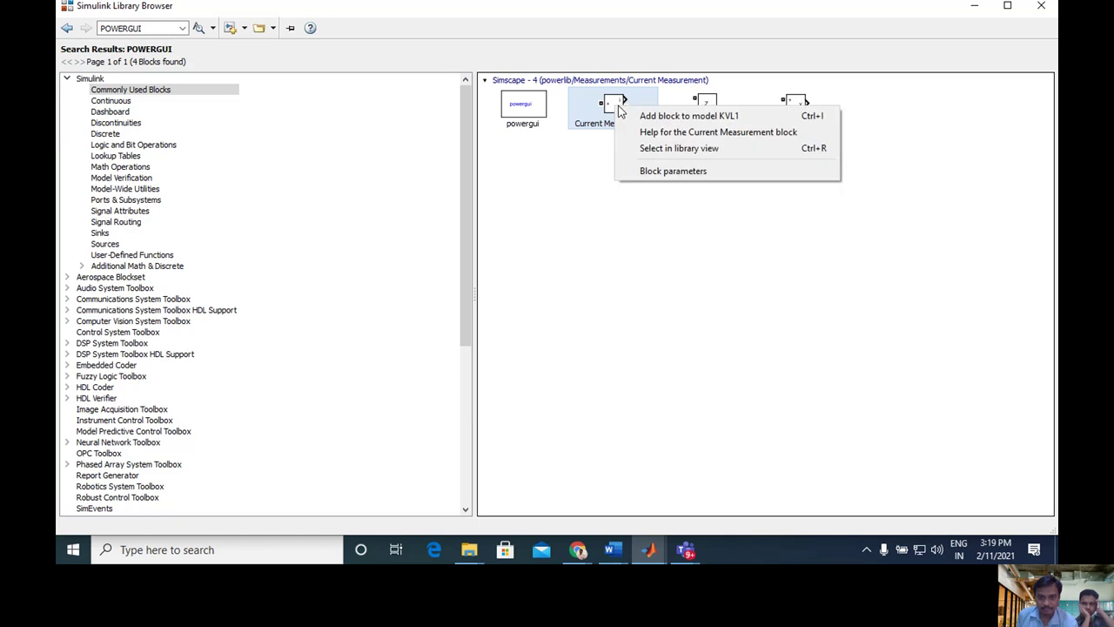
click(664, 116)
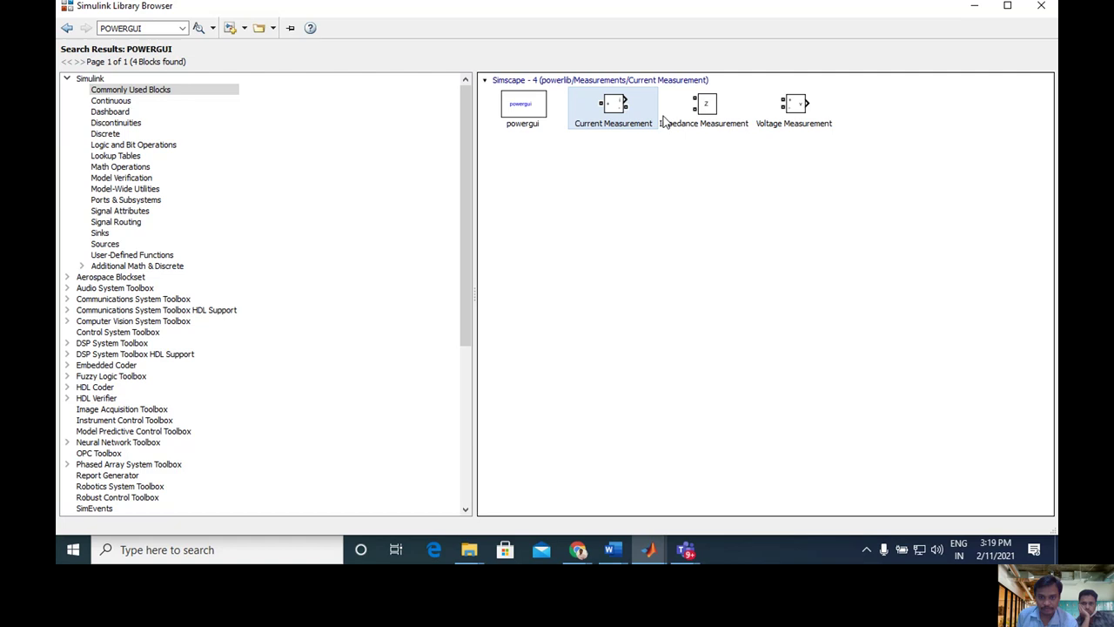
- Unstack the new blocks, placing powergui at the diagram's top left
click(973, 7)
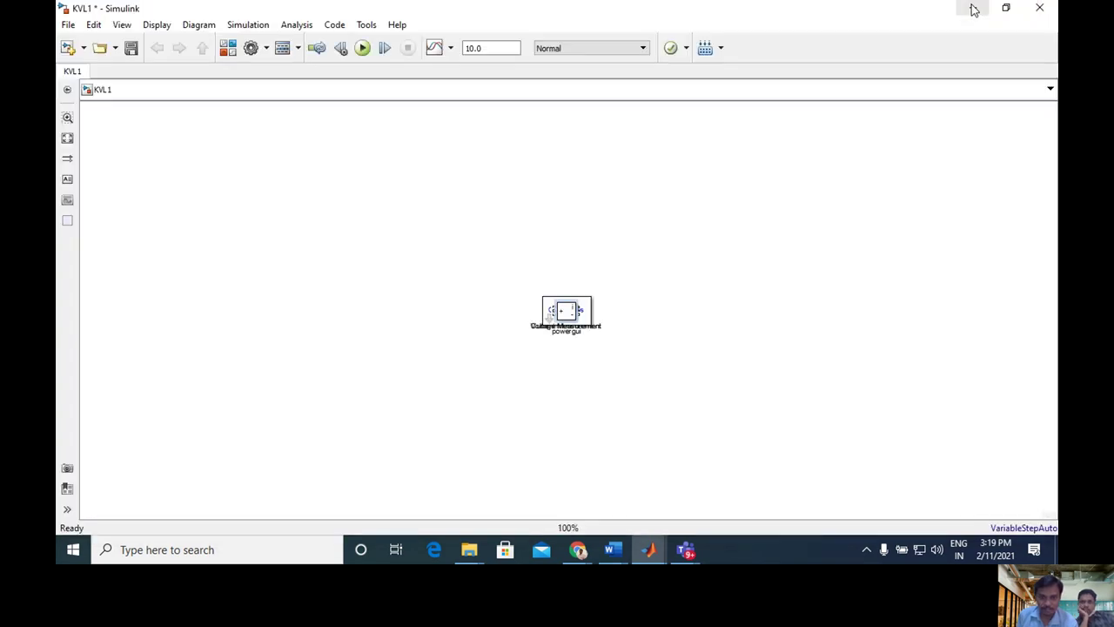
drag(572, 315, 389, 171)
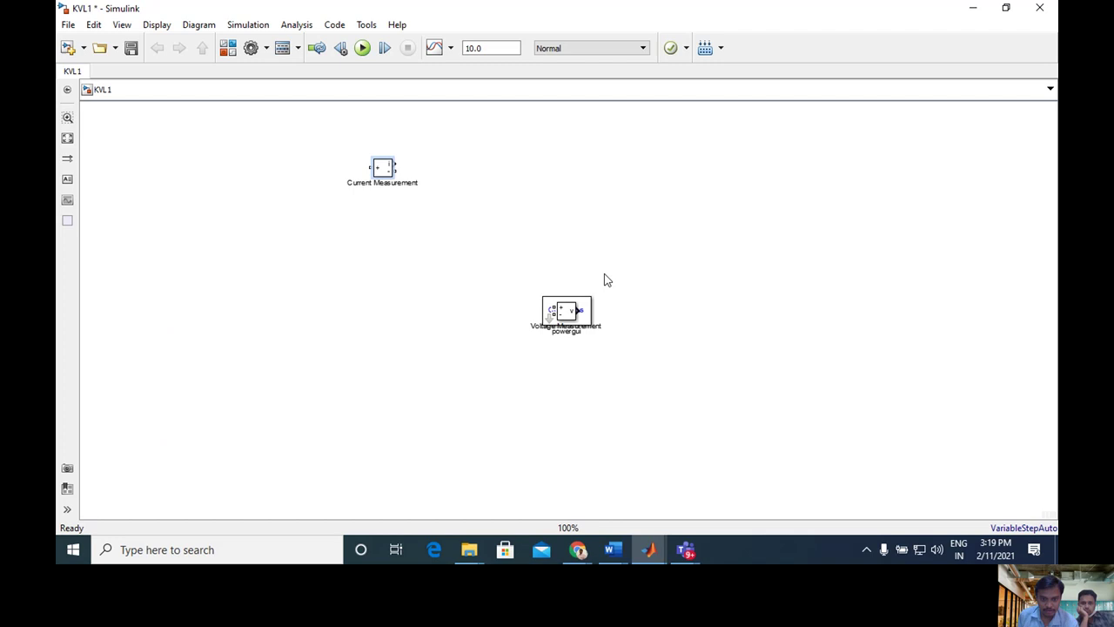
drag(575, 312, 620, 208)
drag(570, 309, 155, 145)
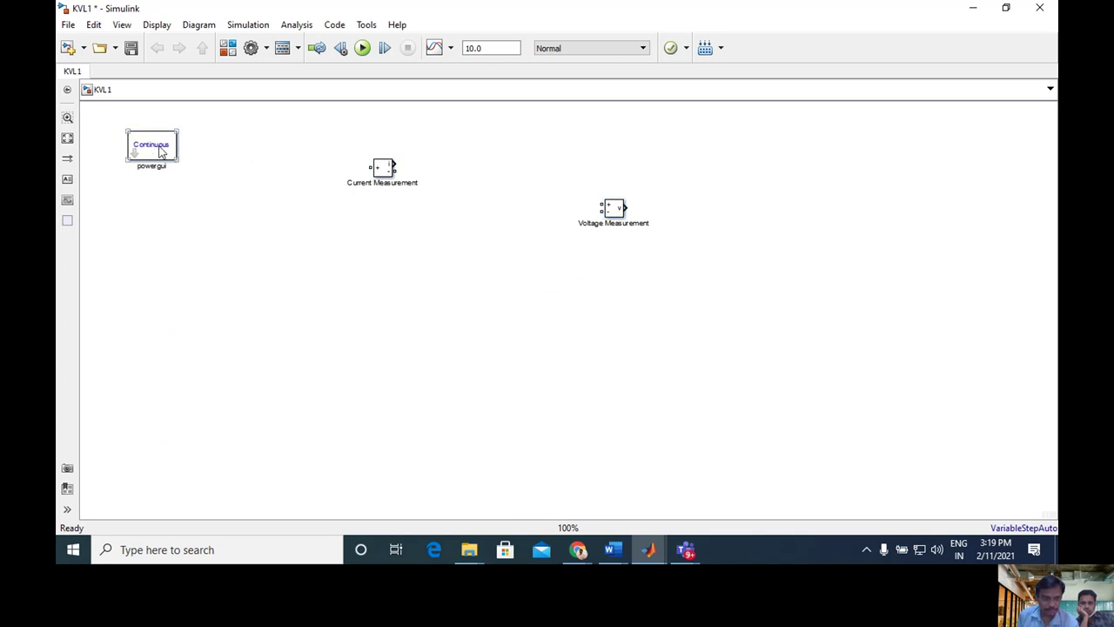
- Set powergui to Discrete simulation with Tustin/Backward Euler and 50e-6 s sample time
double_click(160, 150)
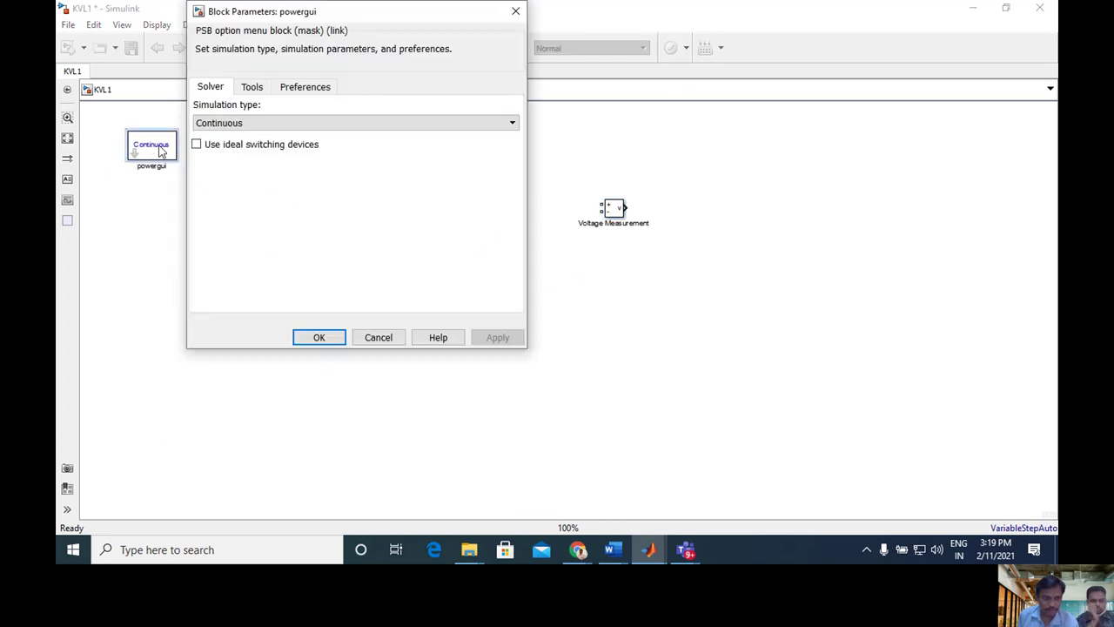
click(268, 125)
click(249, 153)
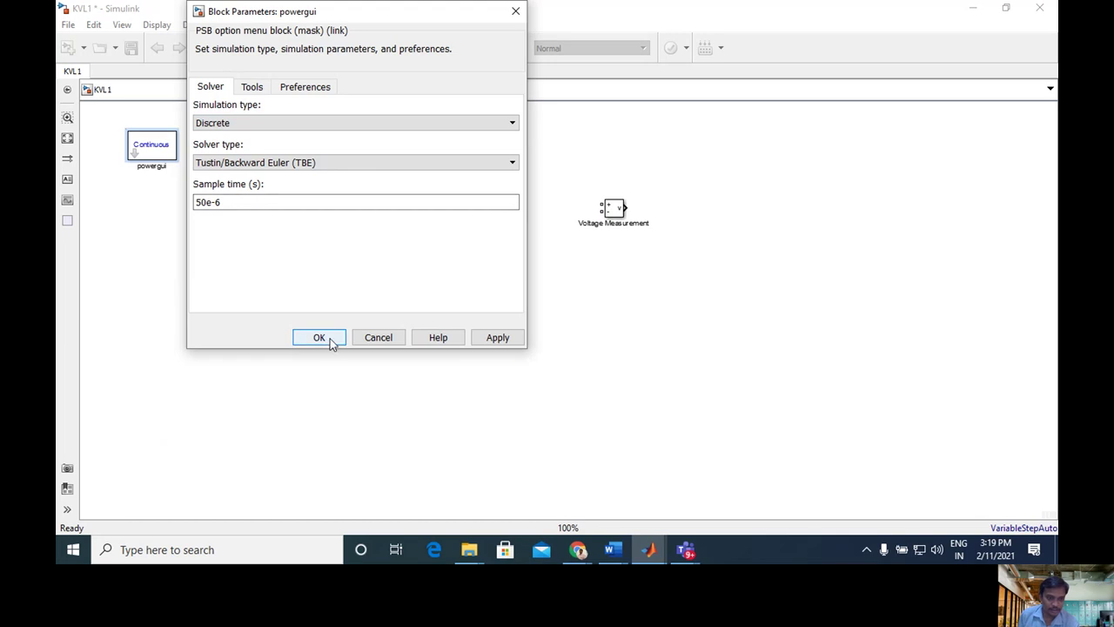
click(508, 340)
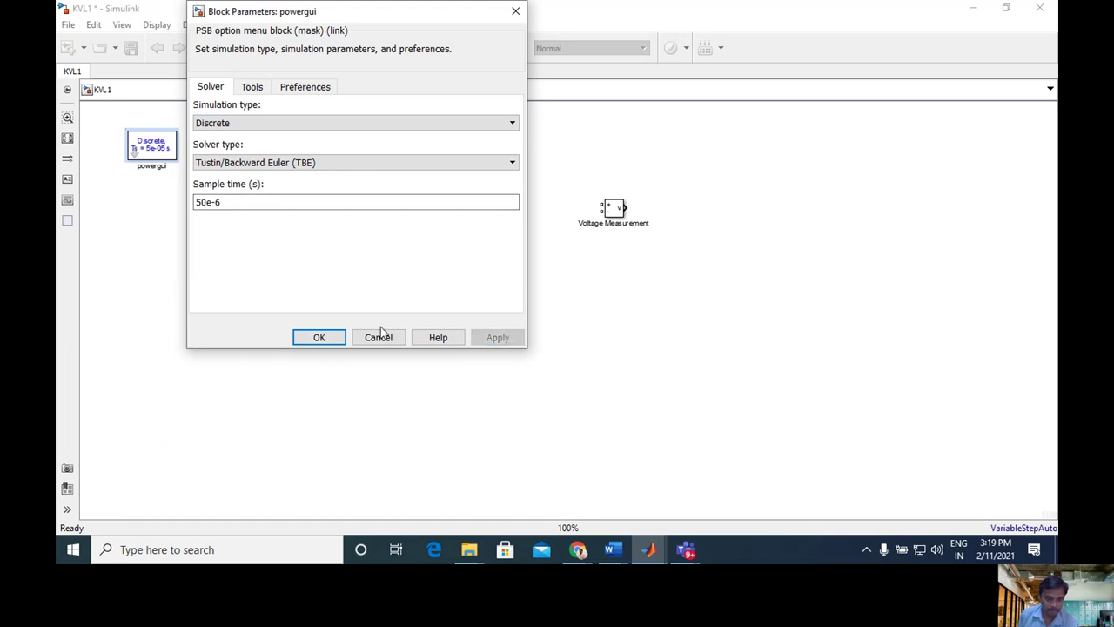
click(317, 338)
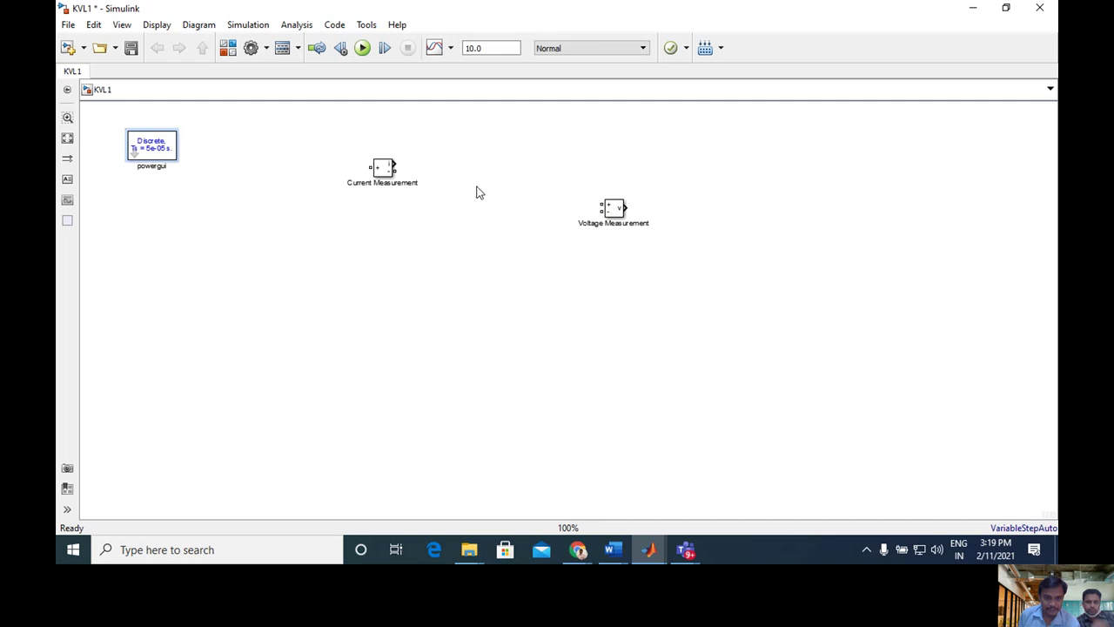
- Place Current Measurement and Voltage Measurement side by side mid-diagram
drag(383, 174, 381, 259)
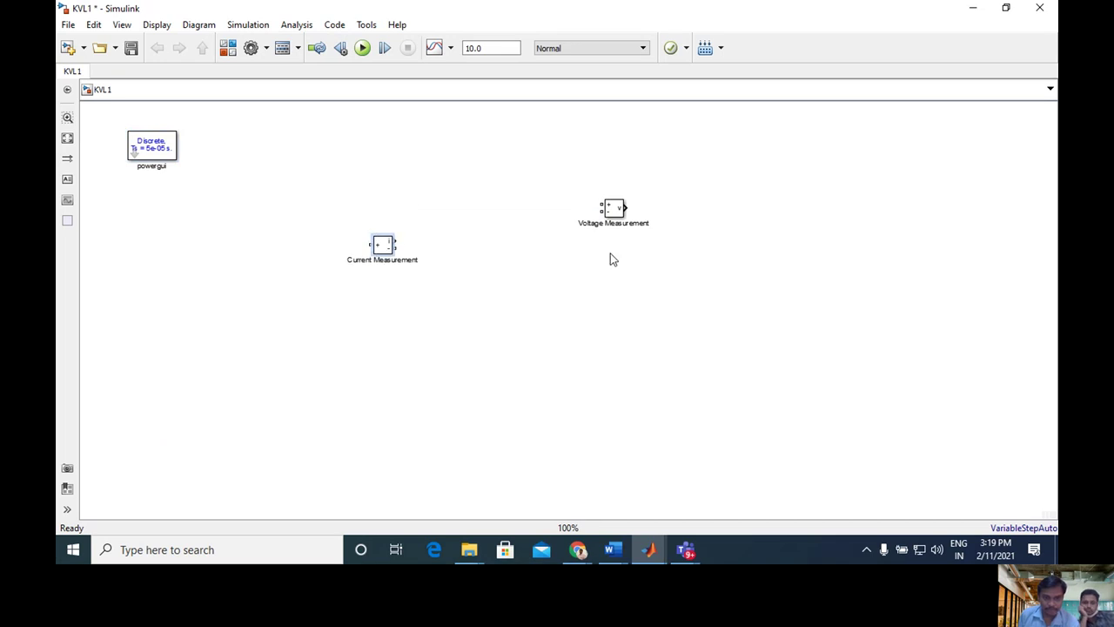
drag(622, 213, 531, 300)
click(896, 207)
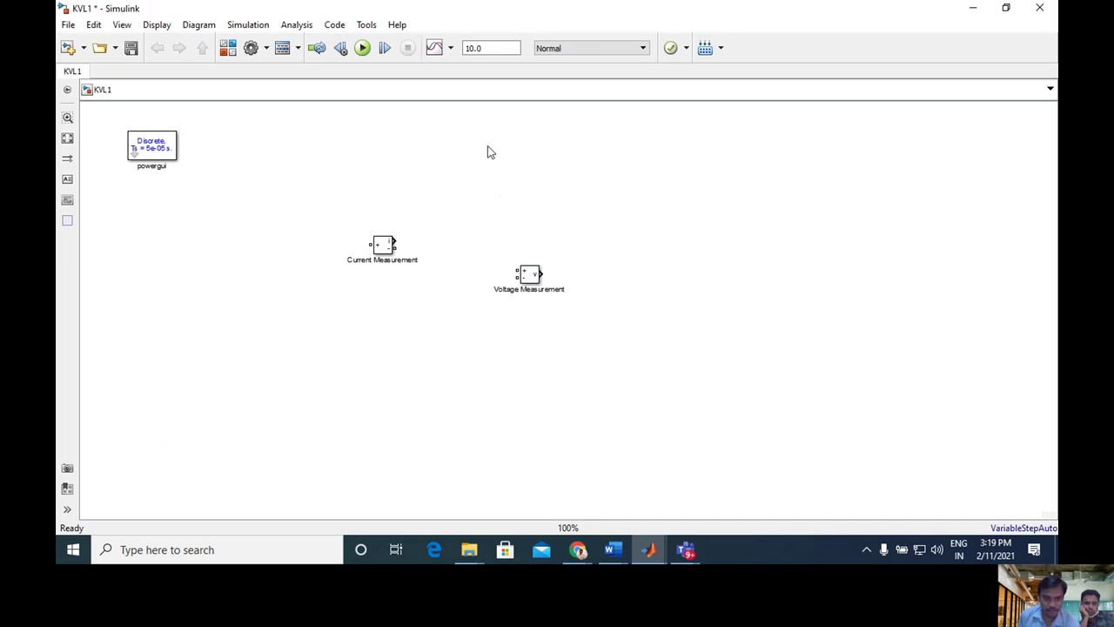
- Search the library for RLC and add a Series RLC Branch block to KVL1
click(227, 48)
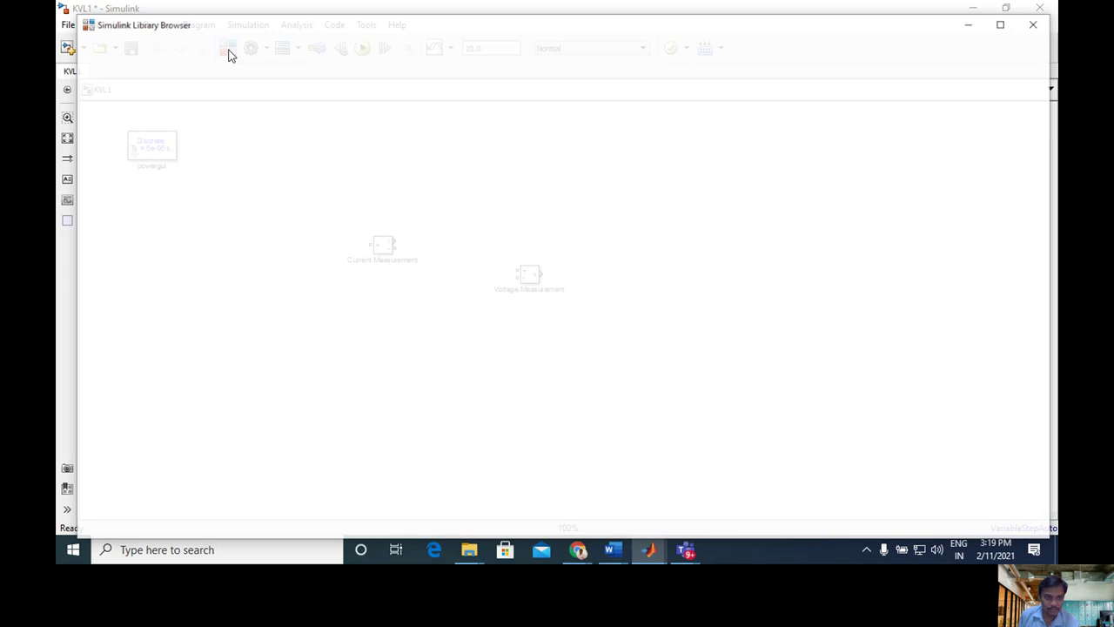
double_click(147, 28)
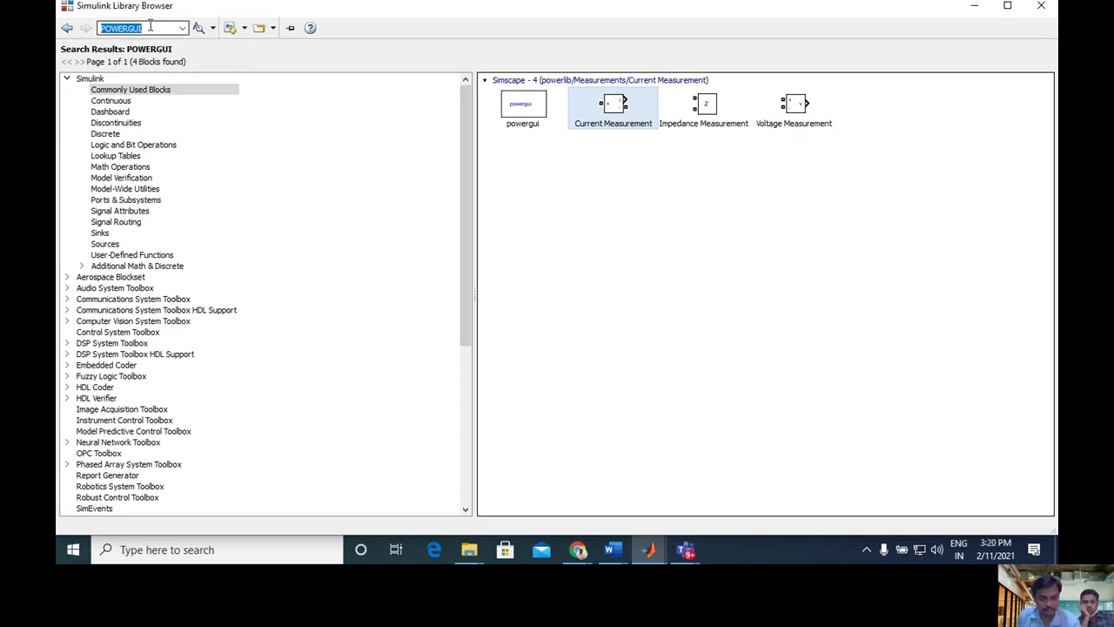
text(RLC)
key(Return)
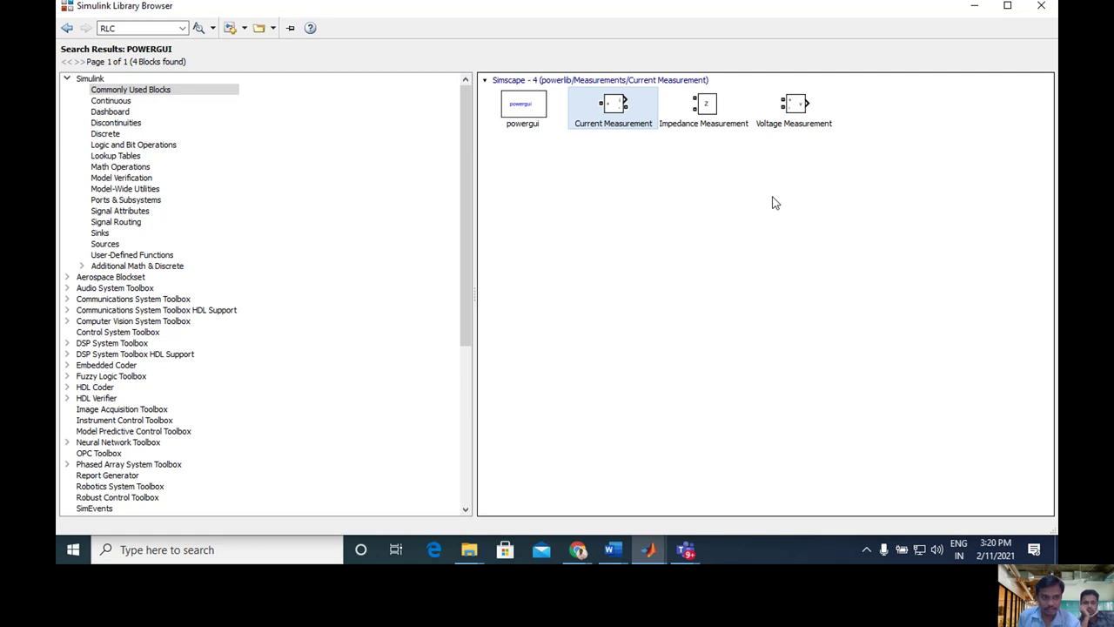
click(199, 29)
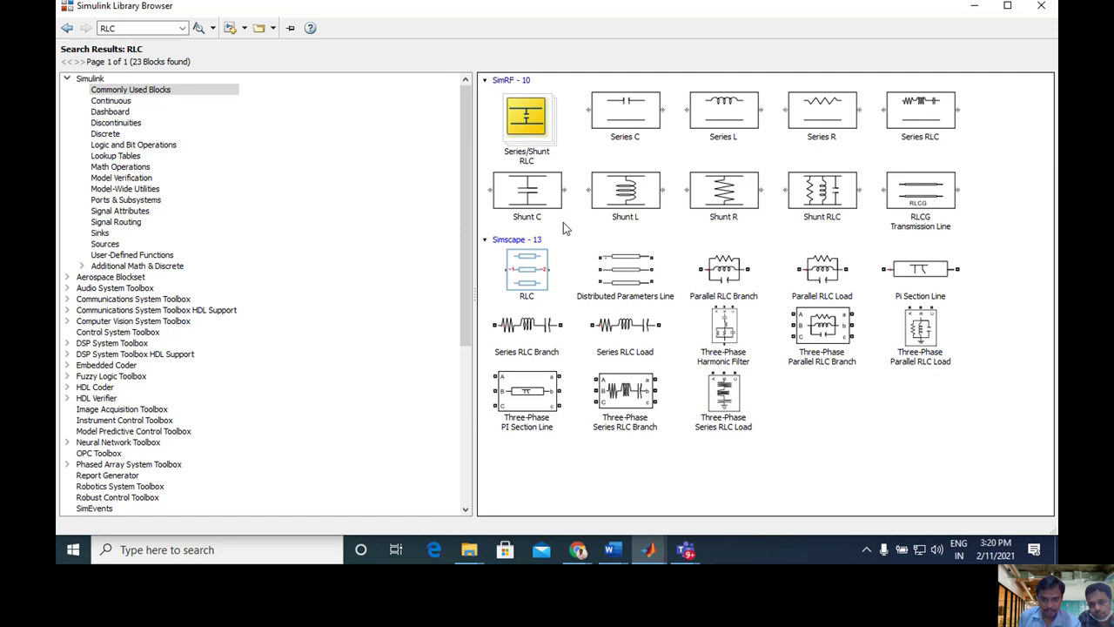
click(523, 333)
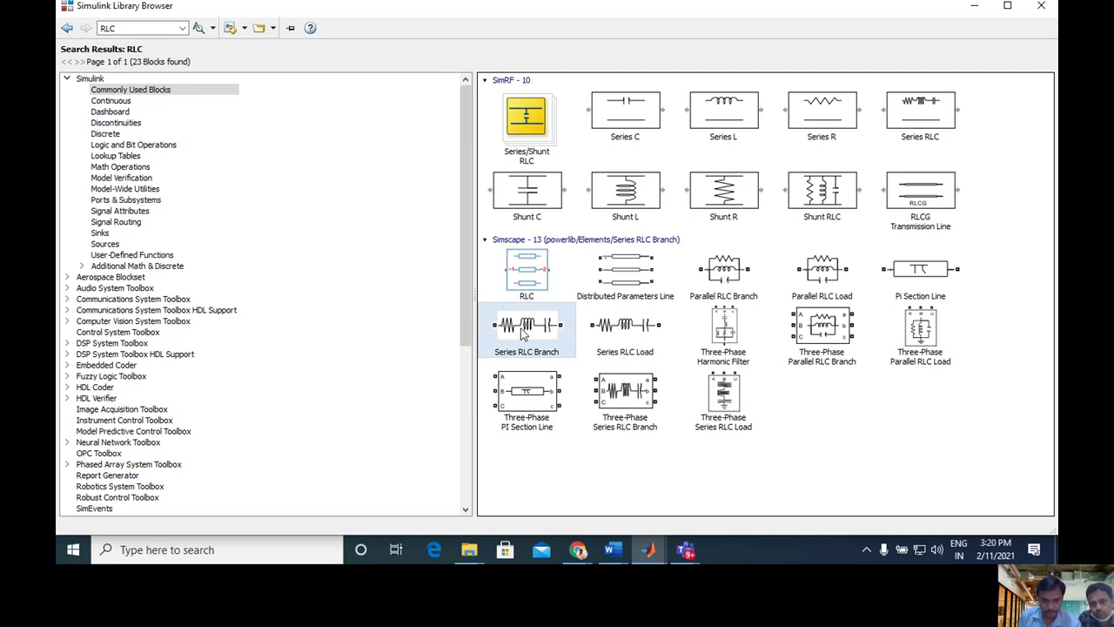
right_click(523, 332)
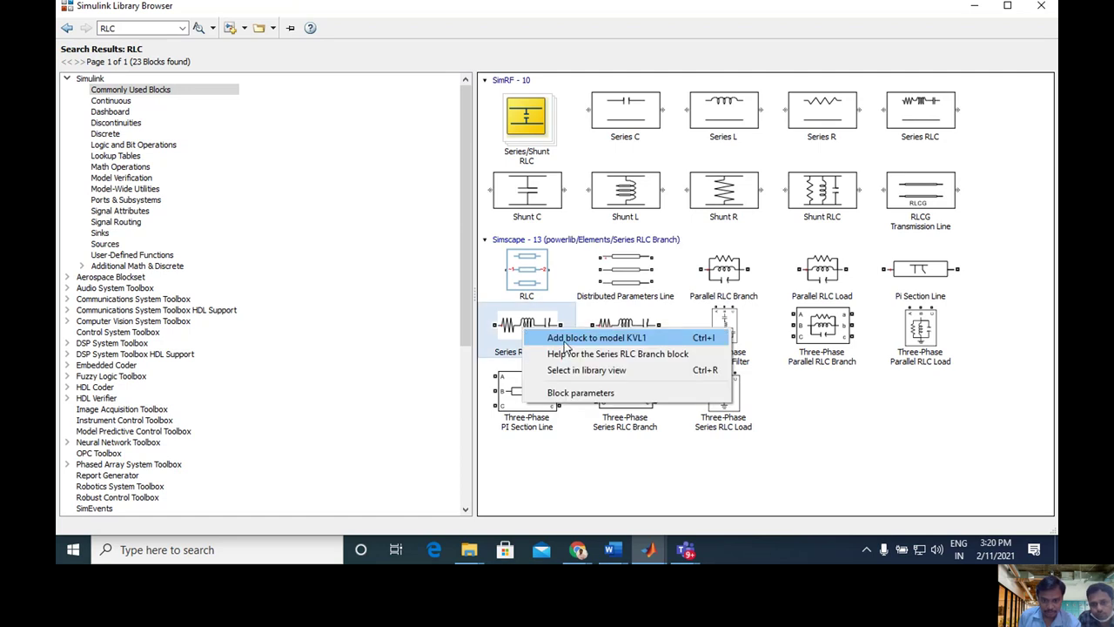
click(568, 339)
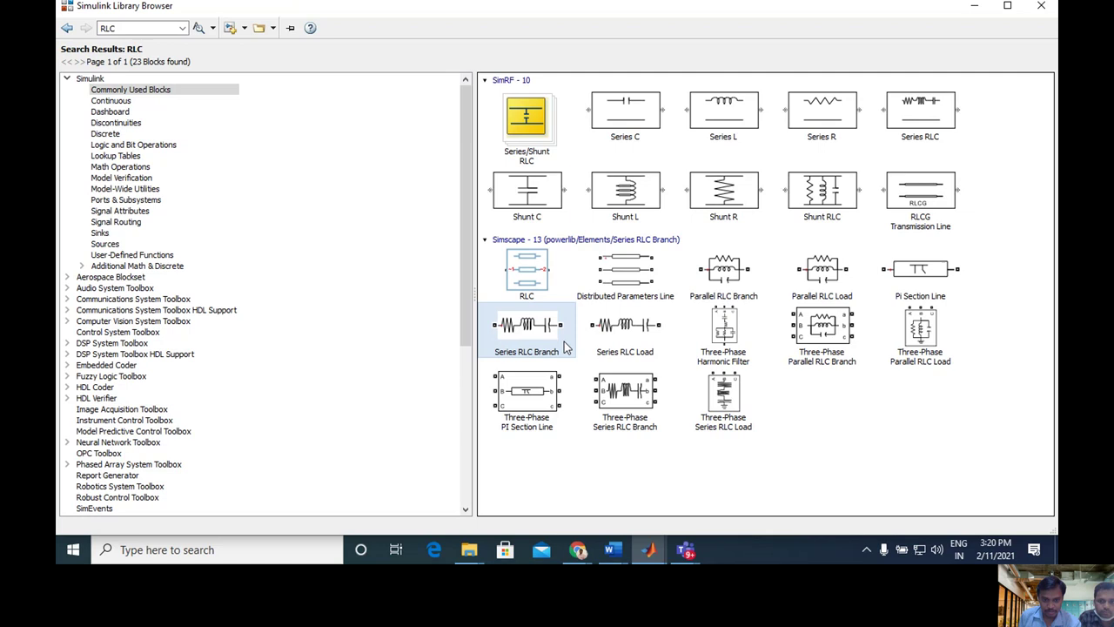
click(974, 6)
- Set the Series RLC Branch to branch type R with 10 Ohms resistance
drag(587, 309, 466, 133)
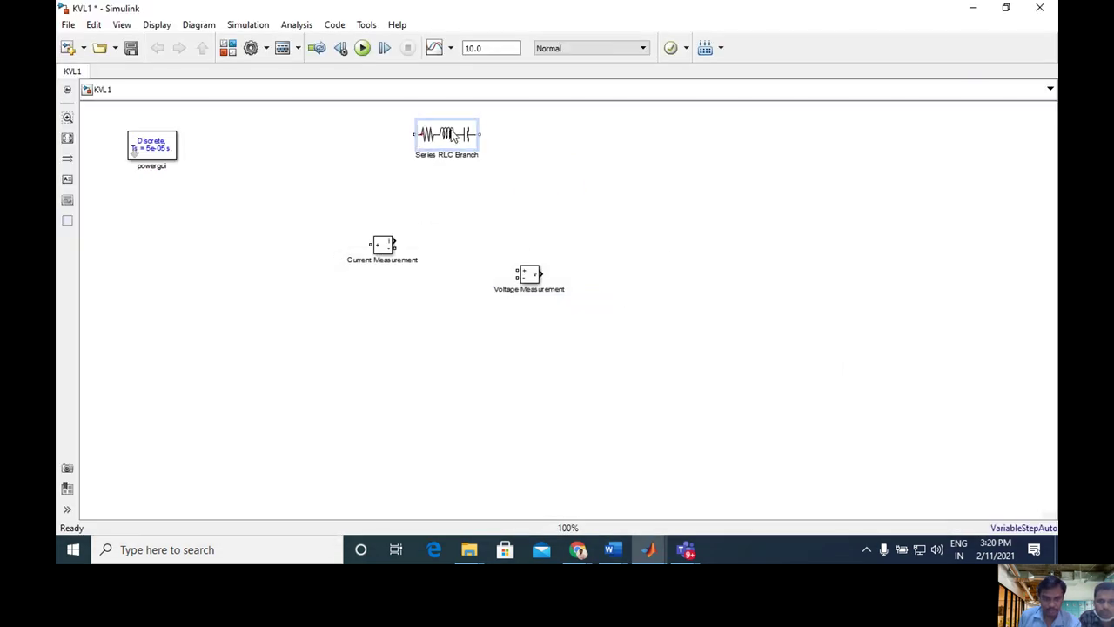
double_click(459, 138)
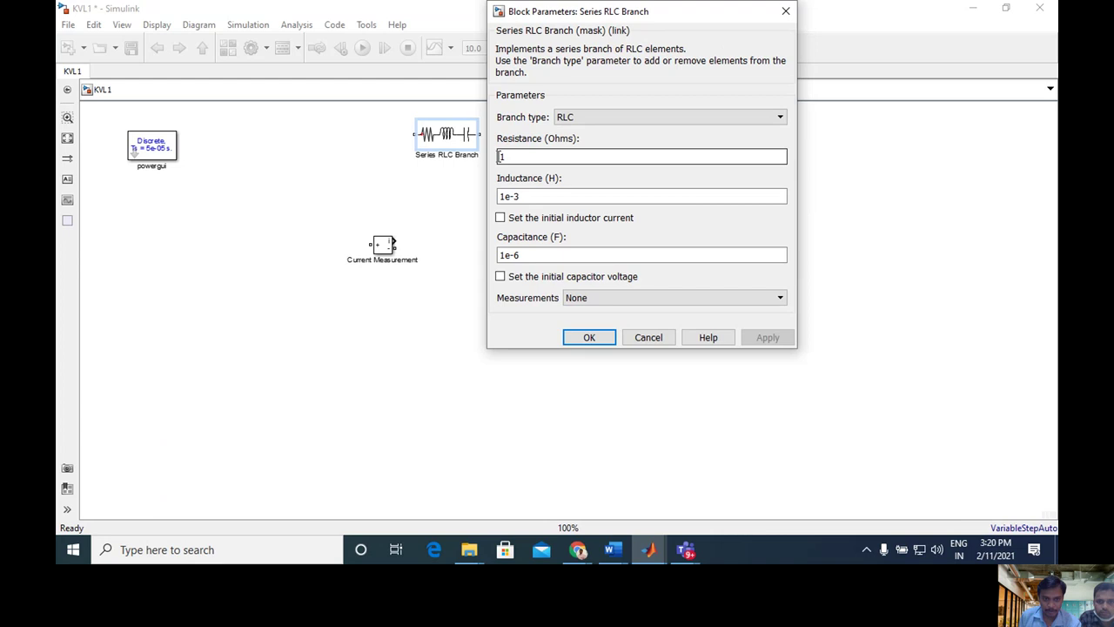
click(706, 119)
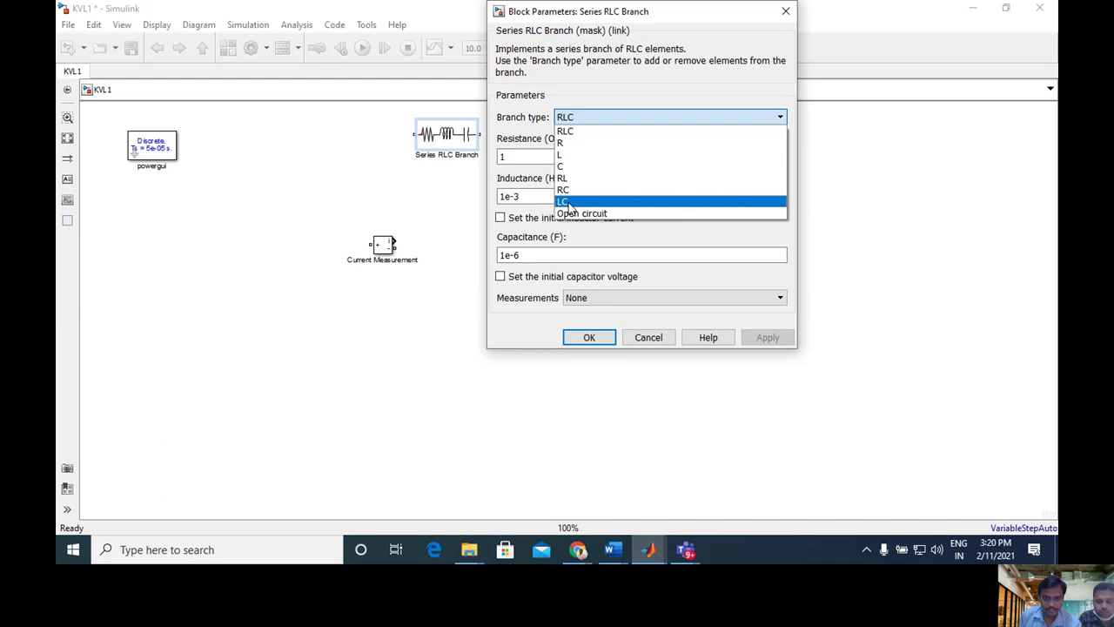
click(566, 143)
double_click(540, 156)
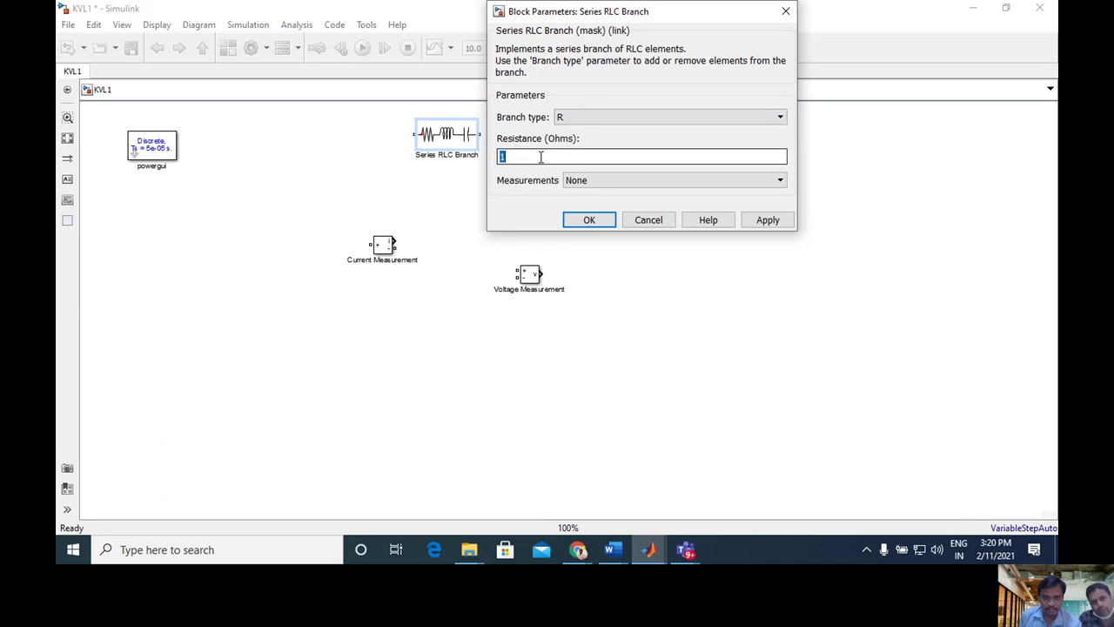
text(10)
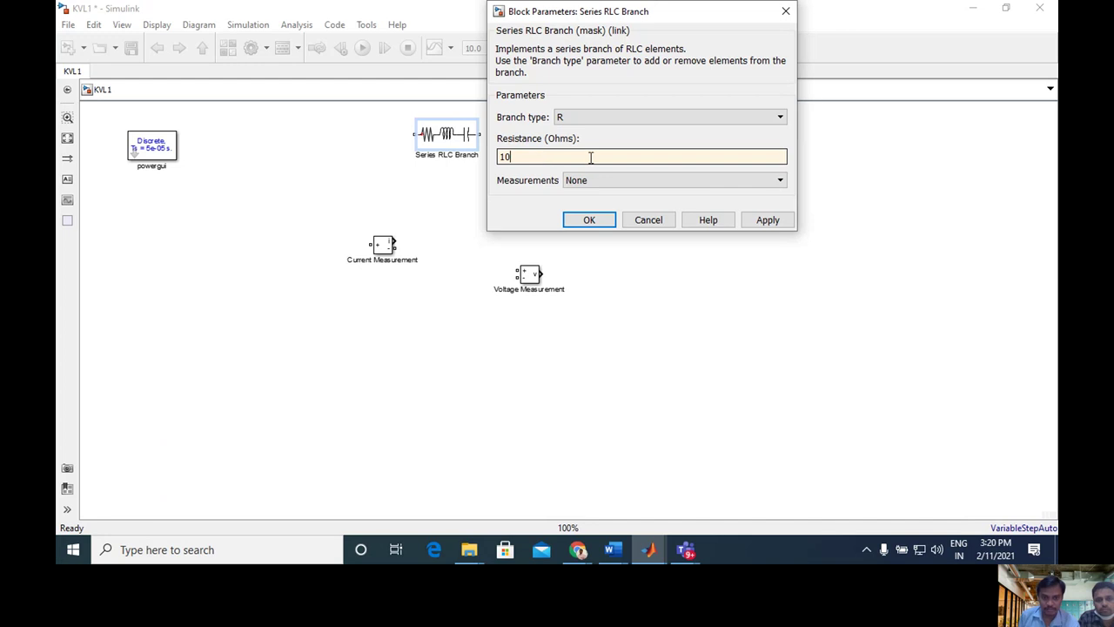
click(767, 219)
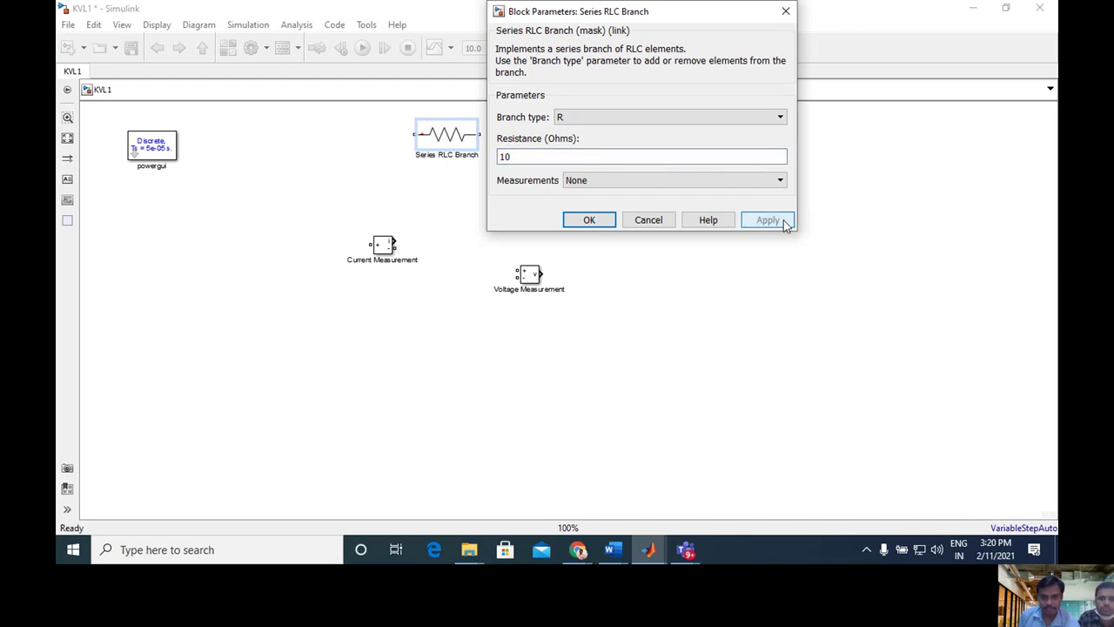
click(589, 219)
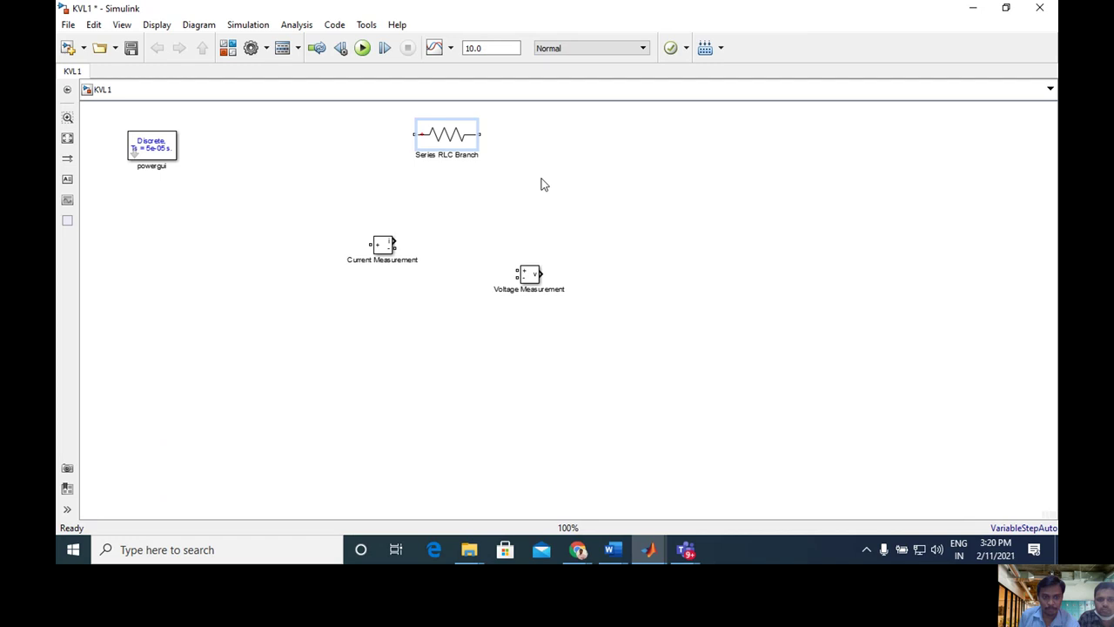
- Duplicate the 10-ohm resistor into Series RLC Branch1 through Branch5
click(456, 140)
drag(456, 139, 457, 187)
click(732, 222)
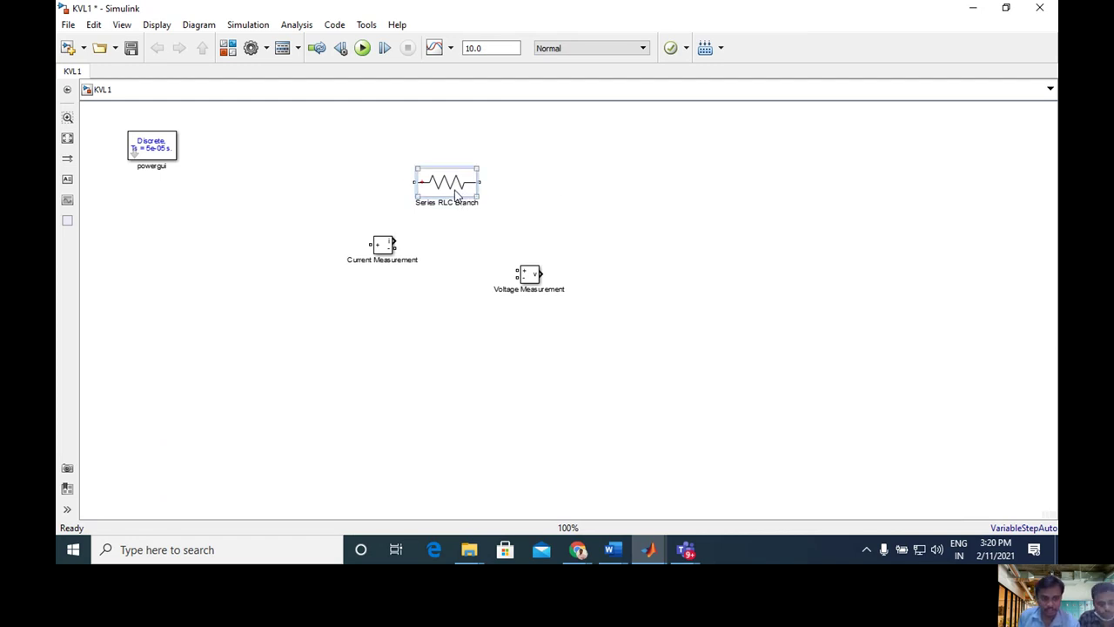
drag(464, 199, 464, 324)
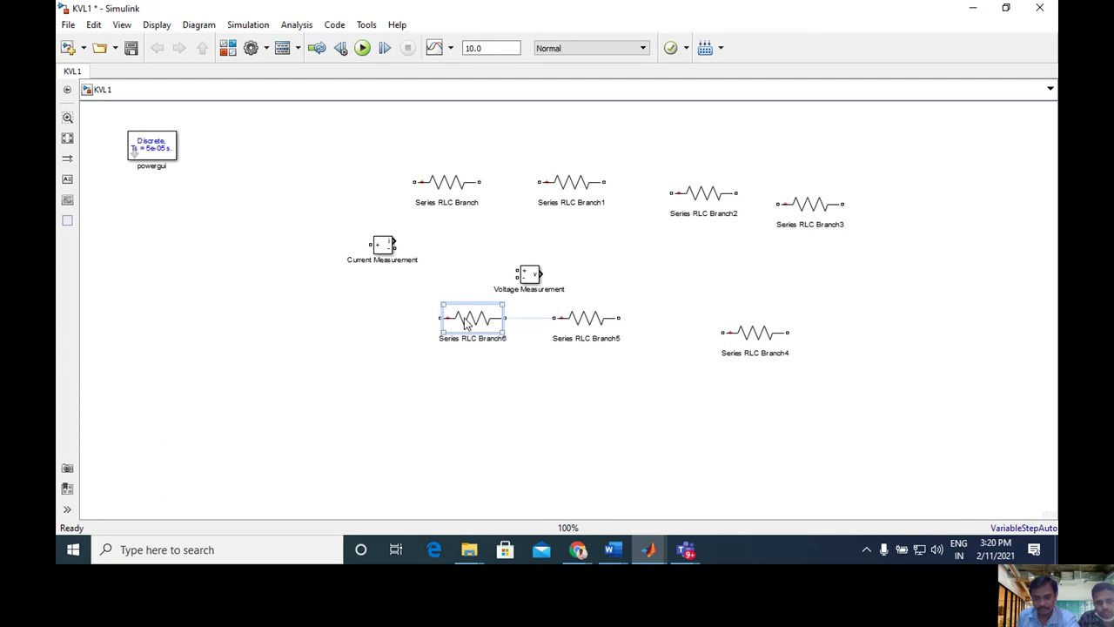
key(Escape)
- Rotate Series RLC Branch5, Branch4 and Branch3 upright with Ctrl+R
click(582, 334)
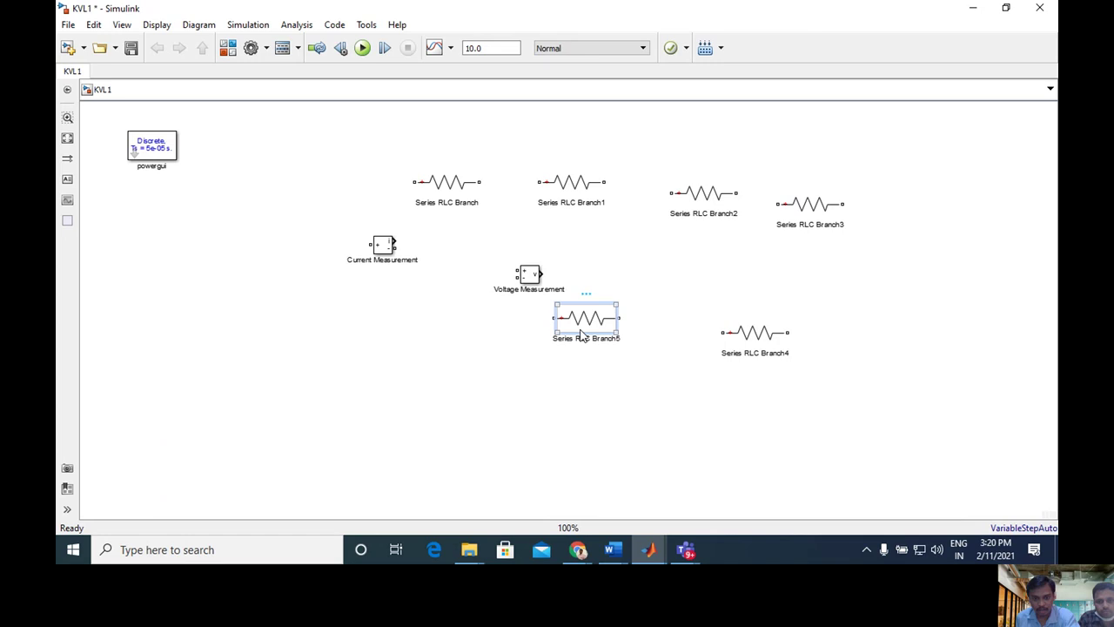
key(ctrl+r)
click(769, 337)
key(ctrl+r)
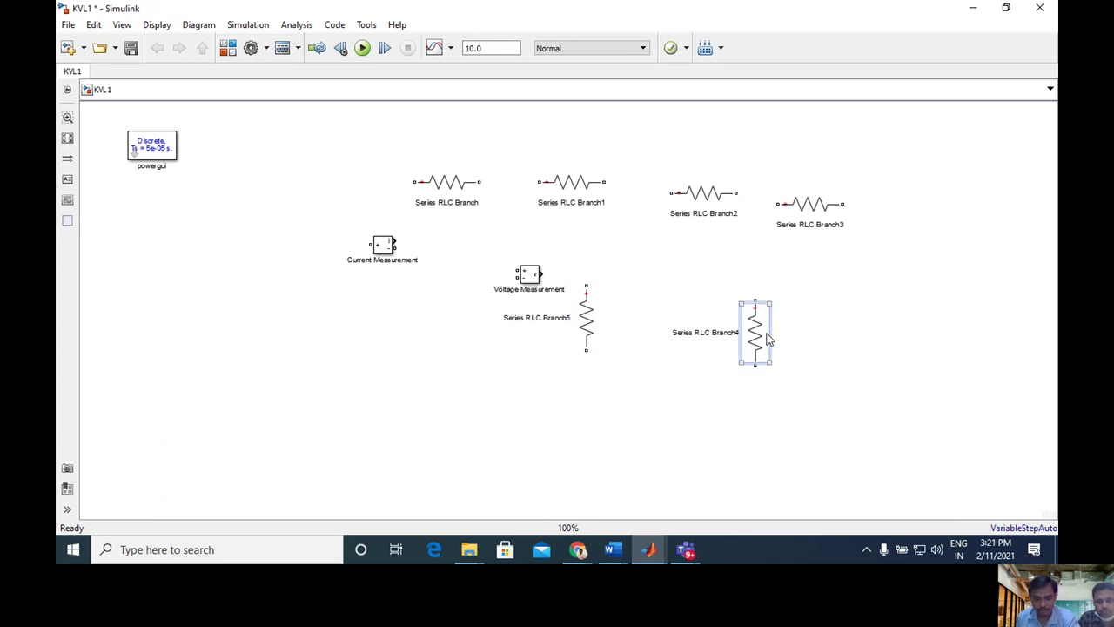
drag(759, 328, 781, 307)
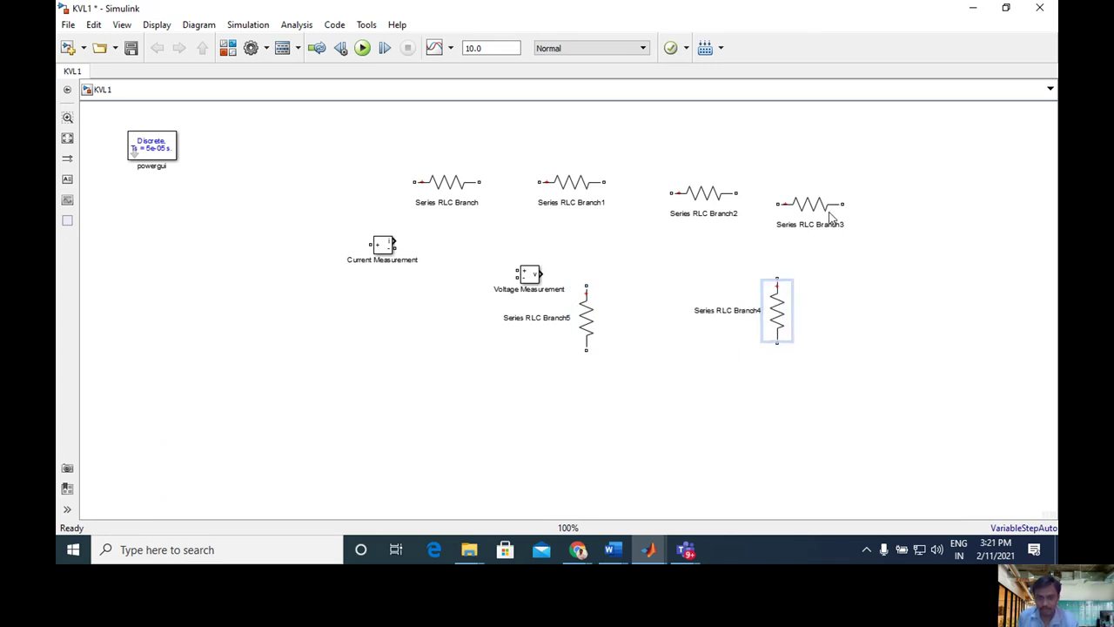
drag(810, 205, 430, 322)
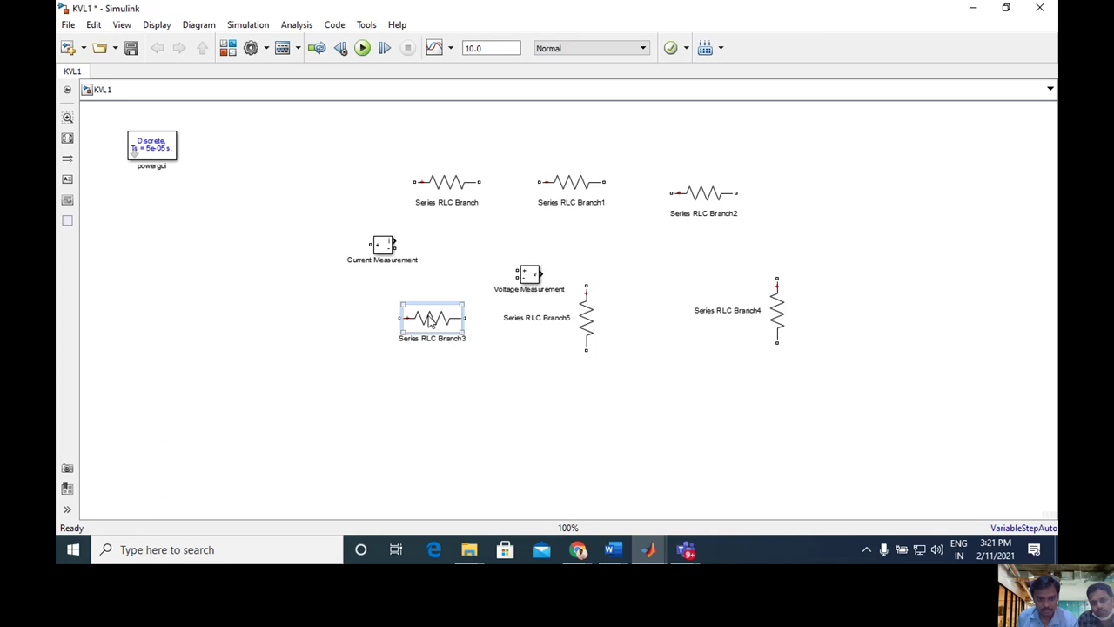
key(ctrl+r)
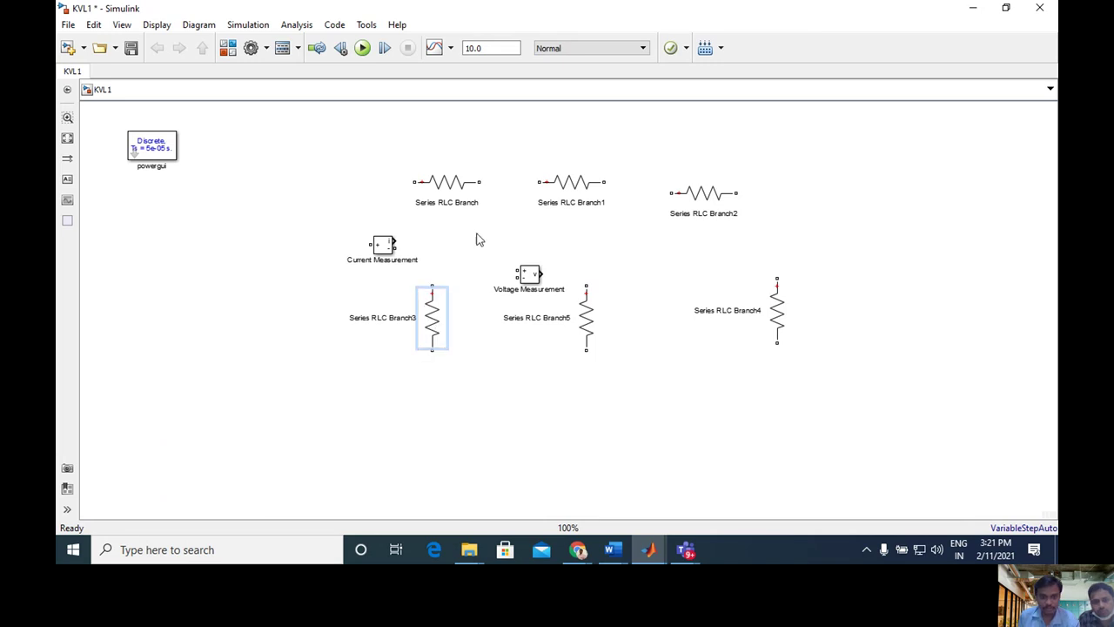
- Move both measurement blocks to the left edge and align the resistors into ladder positions
click(438, 185)
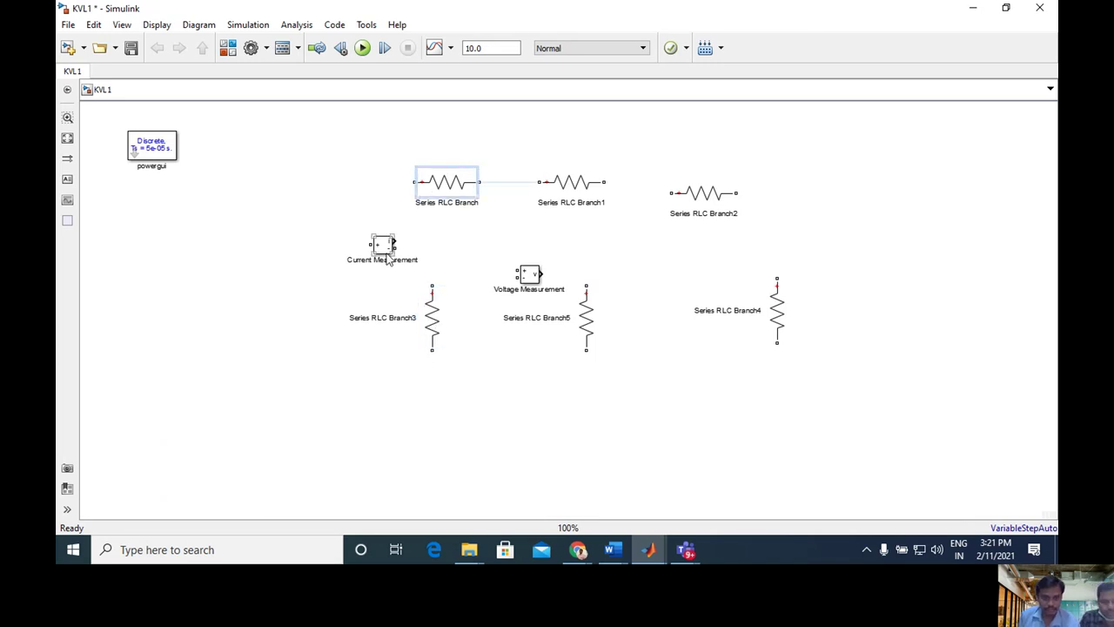
drag(386, 249, 140, 254)
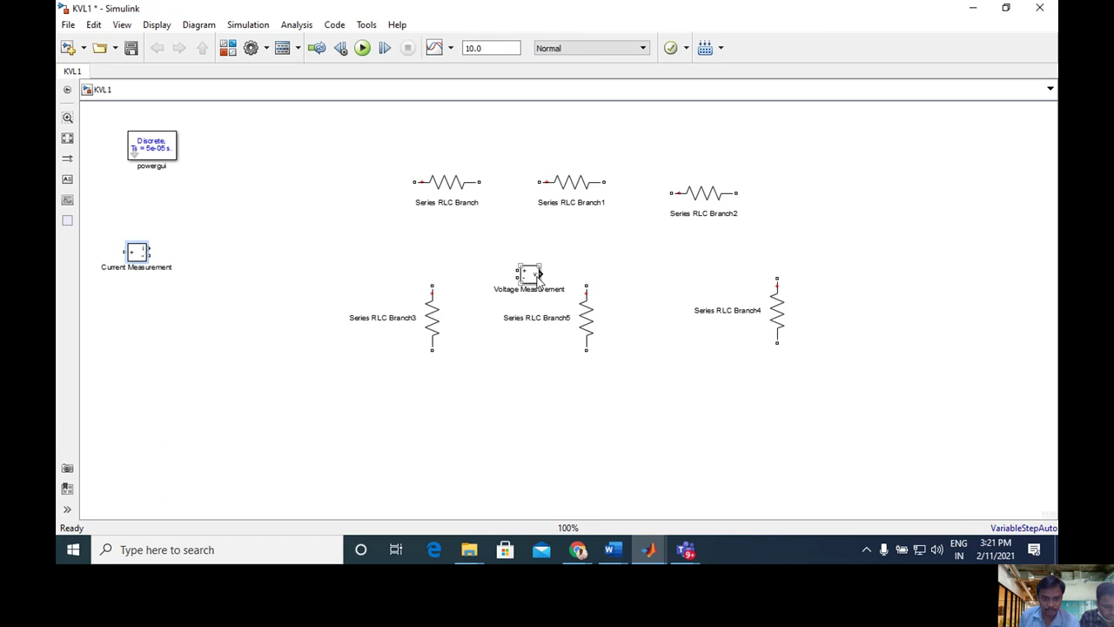
drag(531, 275, 106, 324)
drag(430, 322, 420, 304)
drag(583, 319, 585, 290)
drag(777, 315, 773, 303)
drag(576, 185, 501, 231)
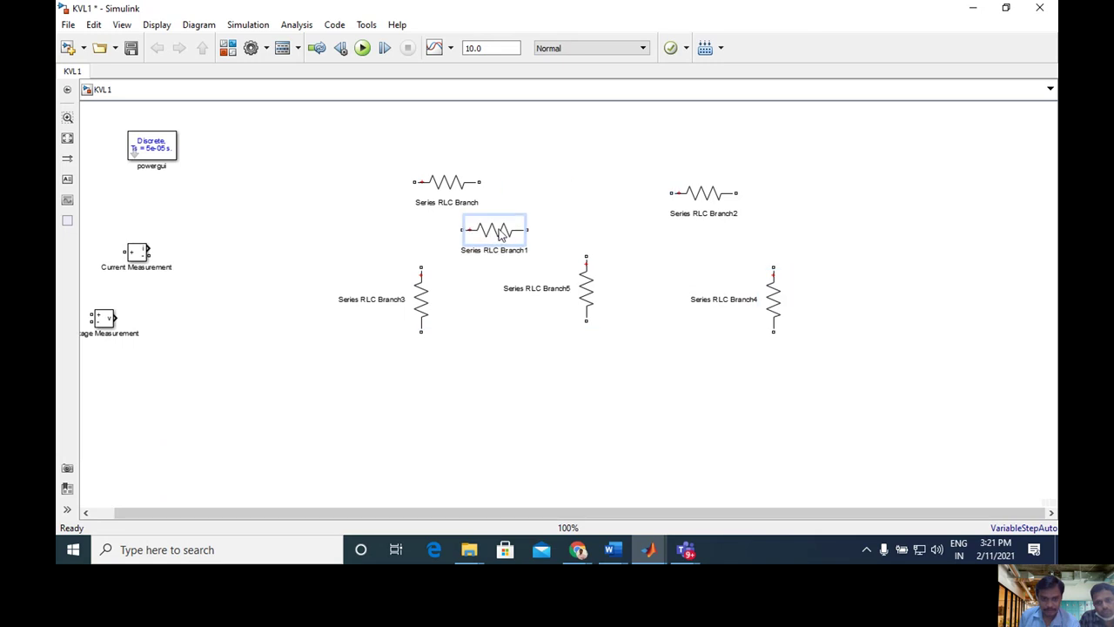
drag(442, 187, 336, 235)
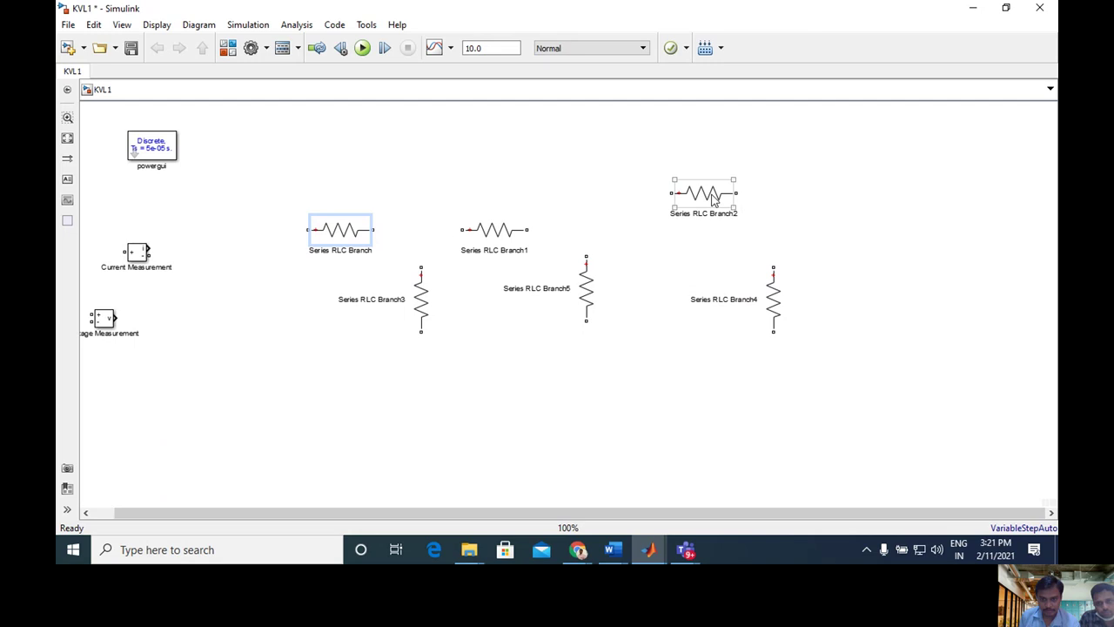
- Line up and wire Series RLC Branch, Branch1 and Branch2 into the top rail
click(710, 200)
drag(711, 202, 706, 241)
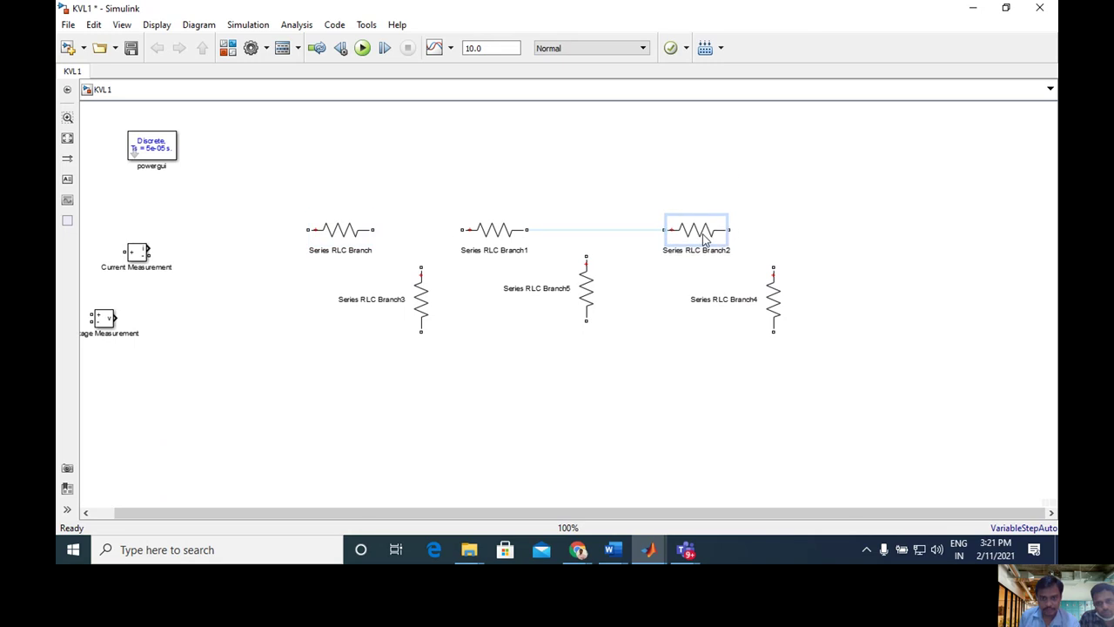
click(652, 235)
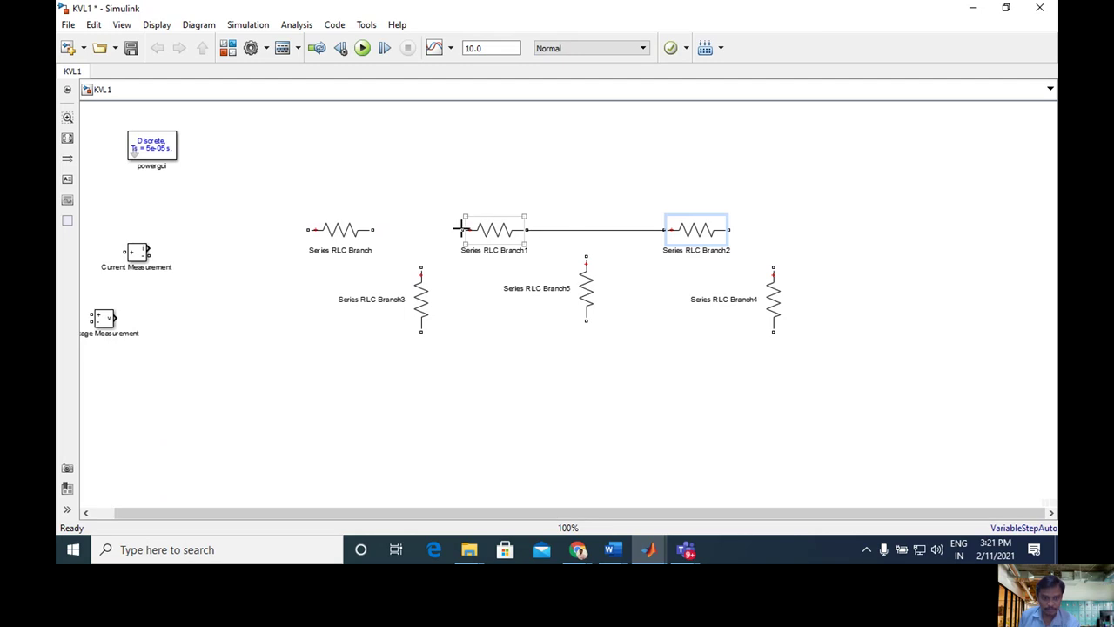
click(353, 233)
mouse_move(353, 233)
mouse_down()
mouse_move(348, 222)
mouse_move(338, 242)
mouse_up()
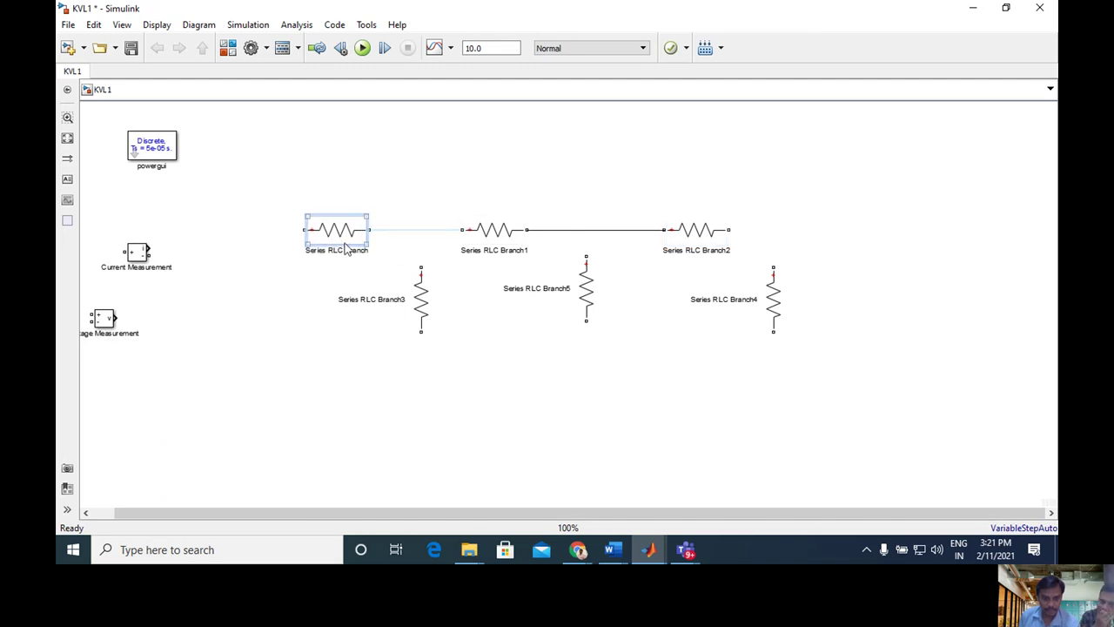
click(402, 230)
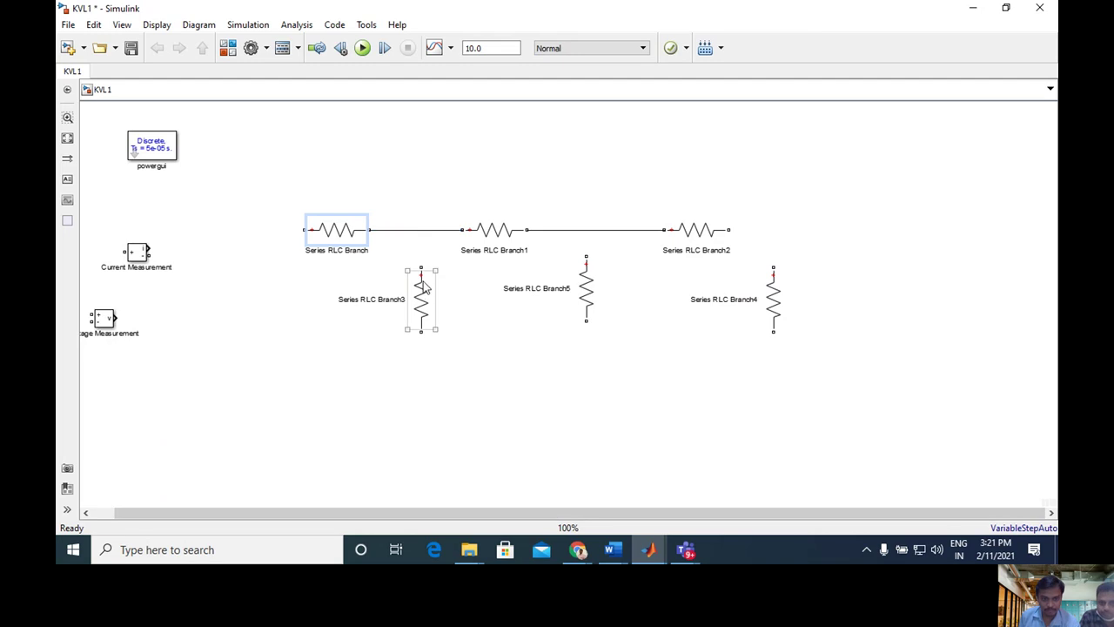
- Wire the tops of Branch3, Branch5 and Branch4 to the rail; place Voltage Measurement beside Branch3
drag(419, 264, 420, 228)
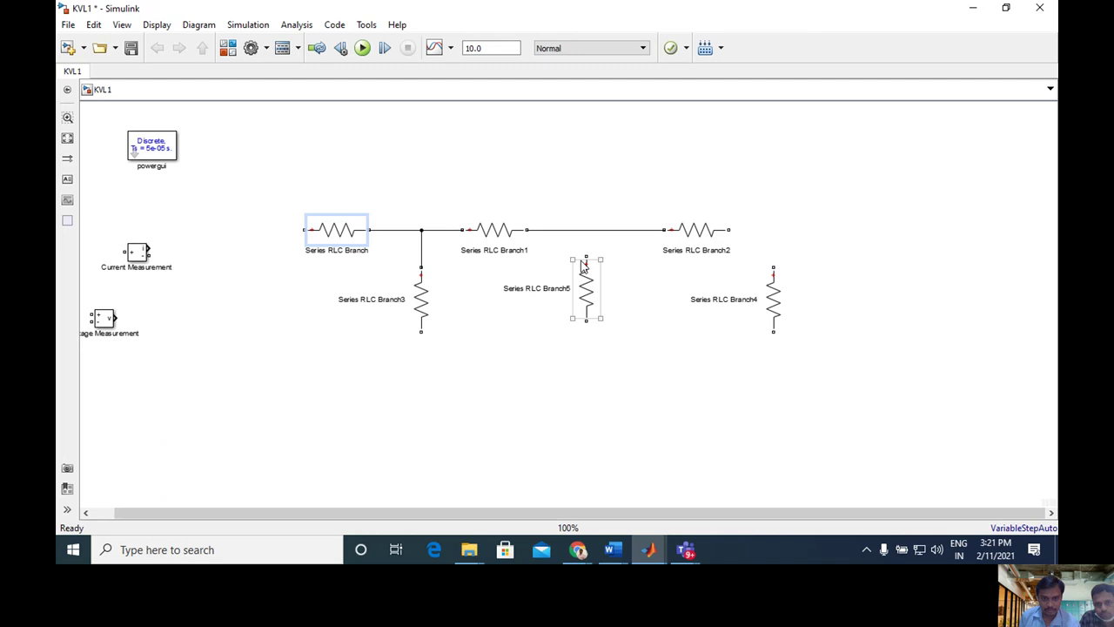
drag(587, 254, 580, 228)
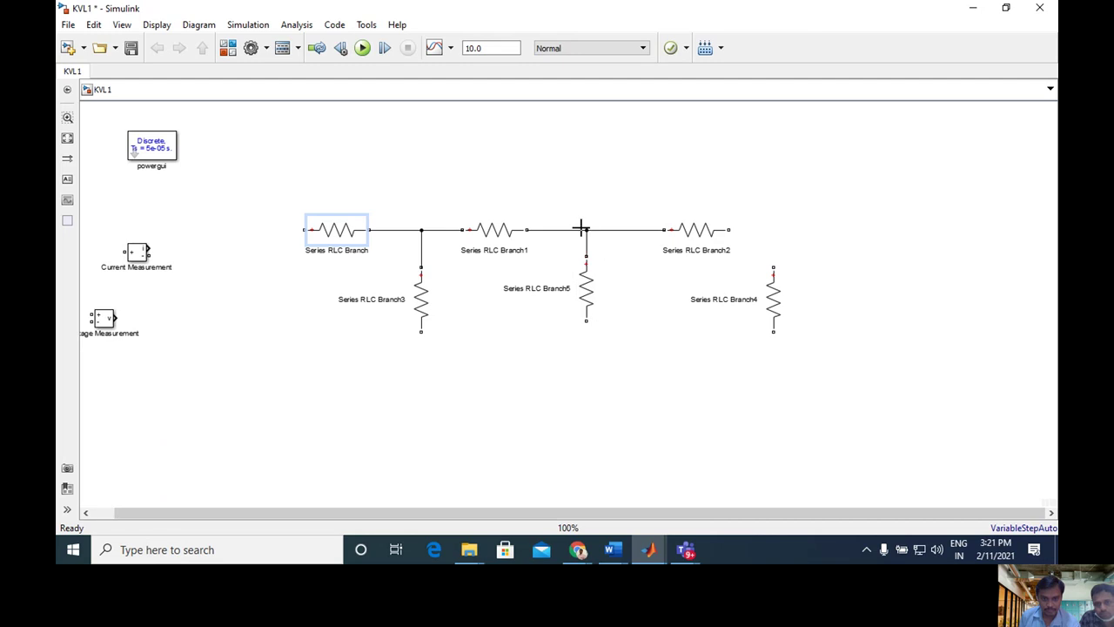
drag(773, 262, 733, 231)
click(880, 170)
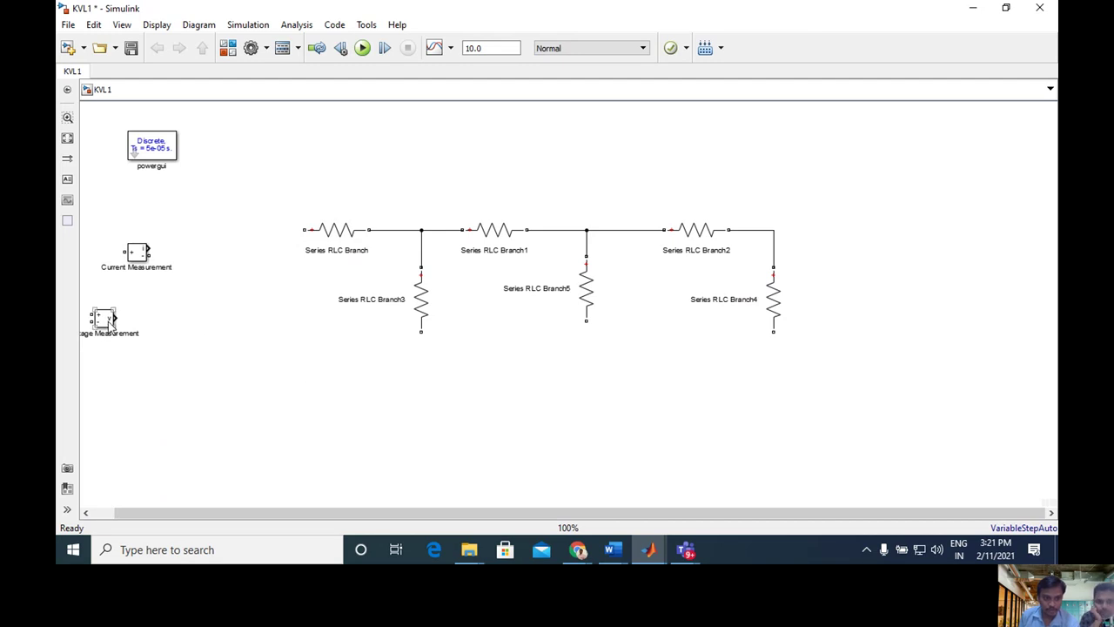
drag(110, 318, 482, 304)
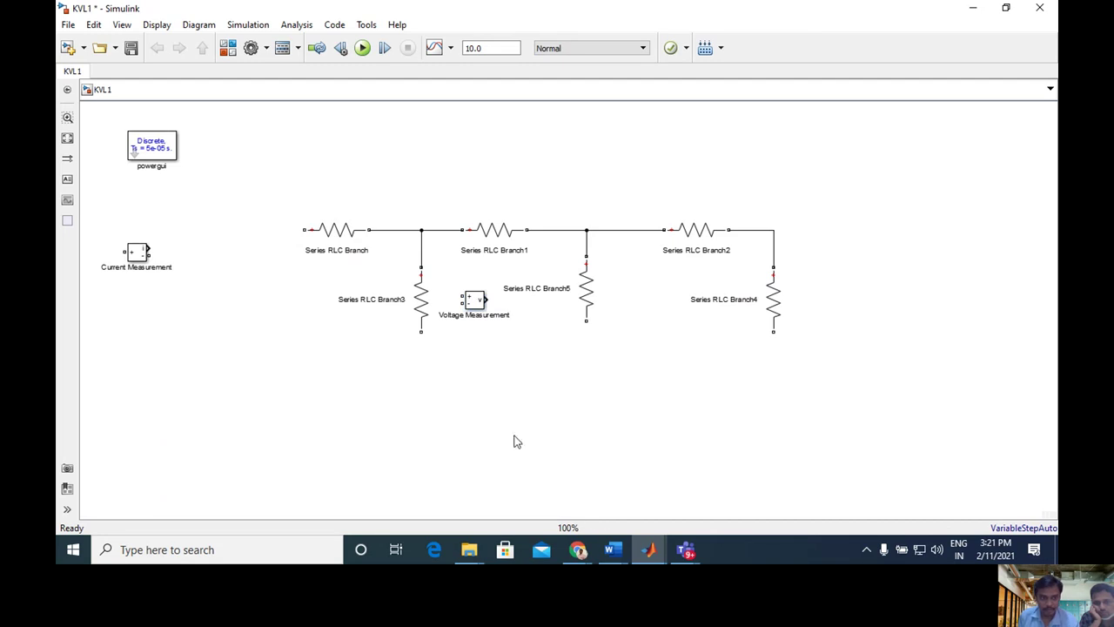
- Search the library for 'dc VOLTAGE' and add the powerlib DC Voltage Source to KVL1
click(227, 48)
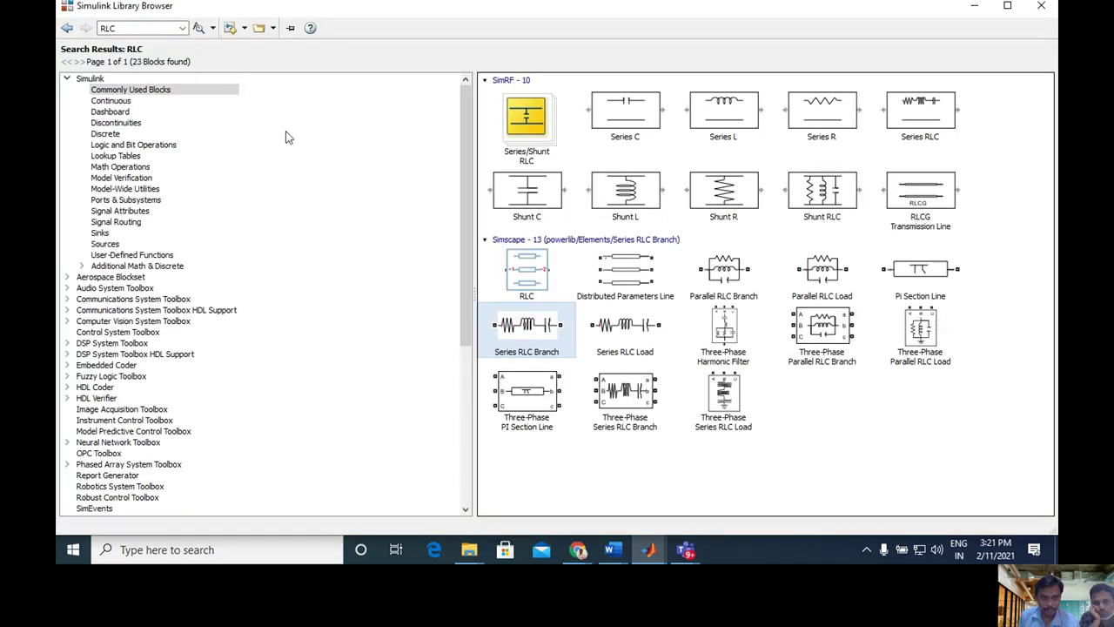
click(156, 30)
text(D)
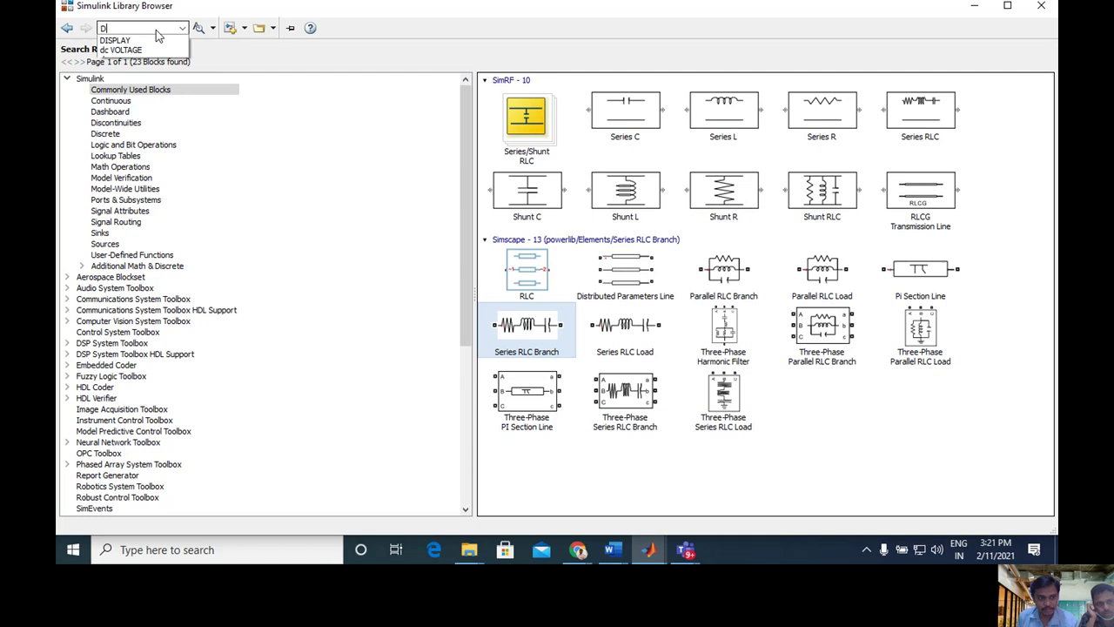
text(C)
click(137, 41)
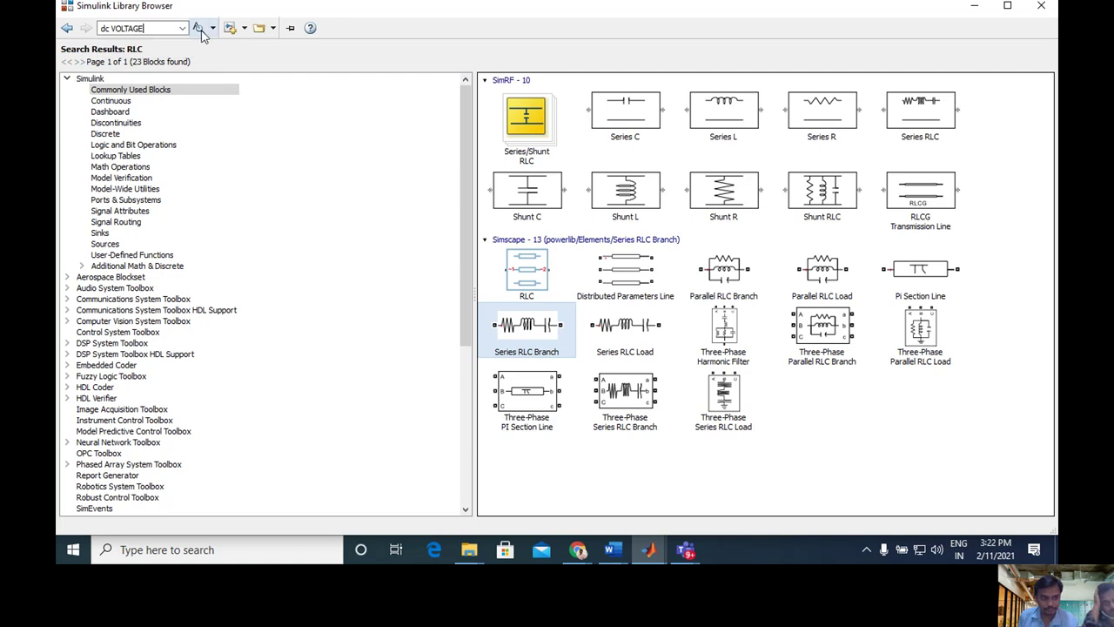
click(199, 29)
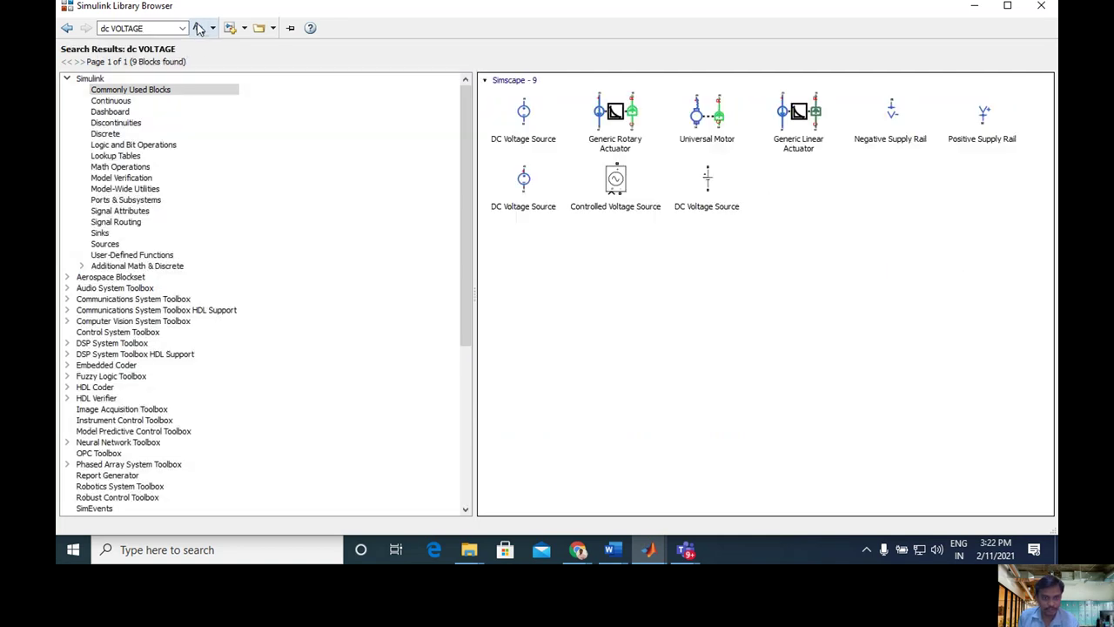
click(710, 183)
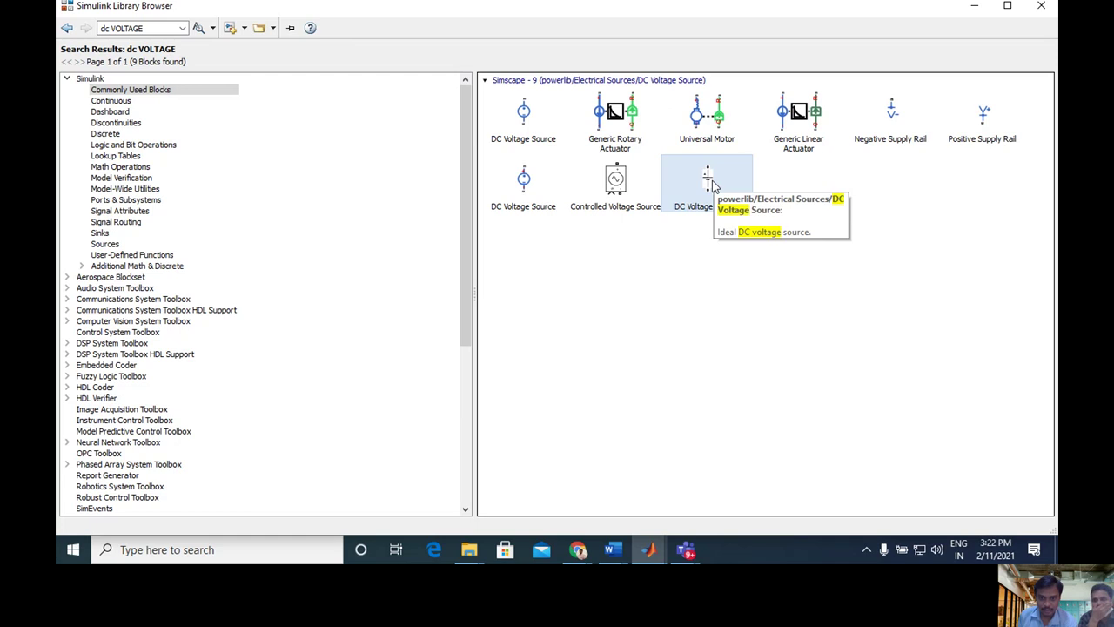
right_click(711, 183)
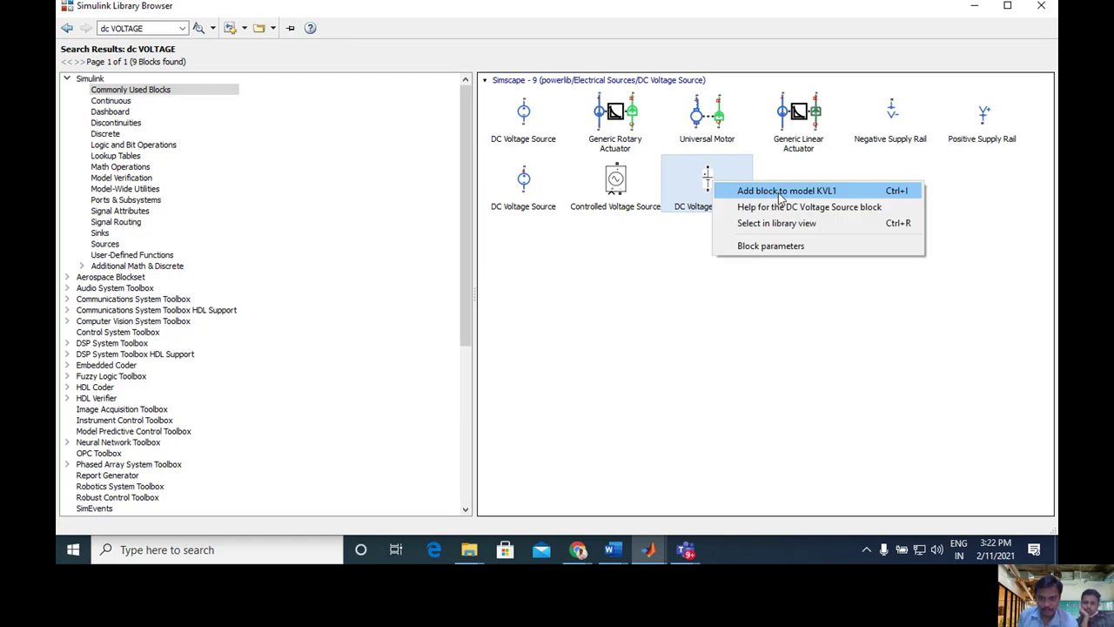
click(833, 191)
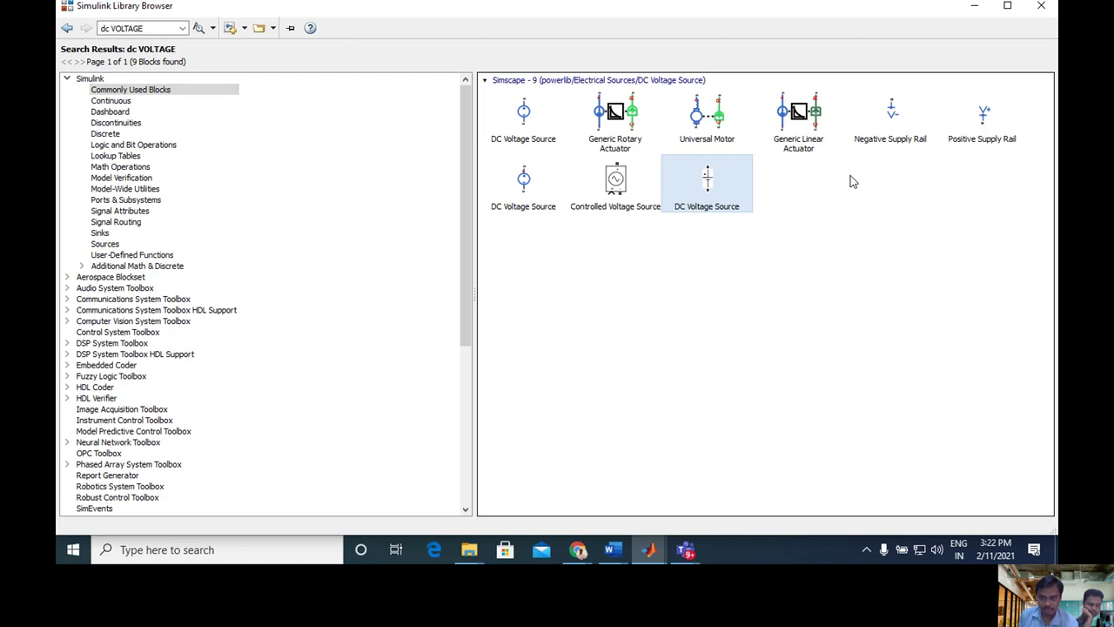
- Move the DC Voltage Source left, wire its bottom to Branch4's bottom, and reposition the Voltage Measurement
click(974, 5)
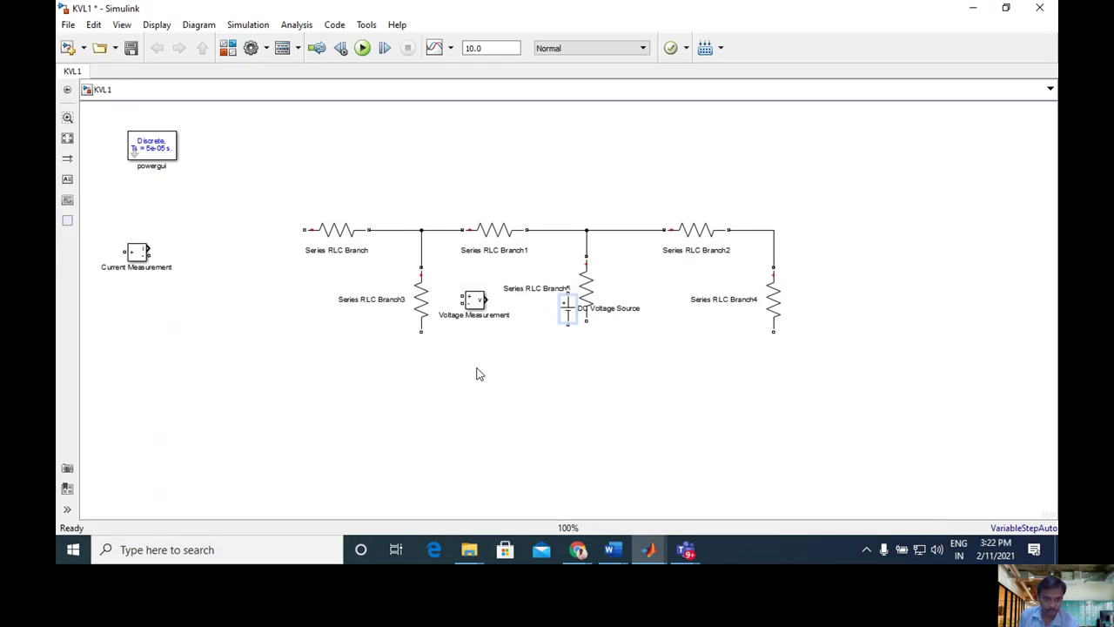
mouse_move(572, 311)
mouse_down()
mouse_move(221, 356)
mouse_move(228, 319)
mouse_move(254, 311)
mouse_move(247, 256)
mouse_move(303, 229)
mouse_up()
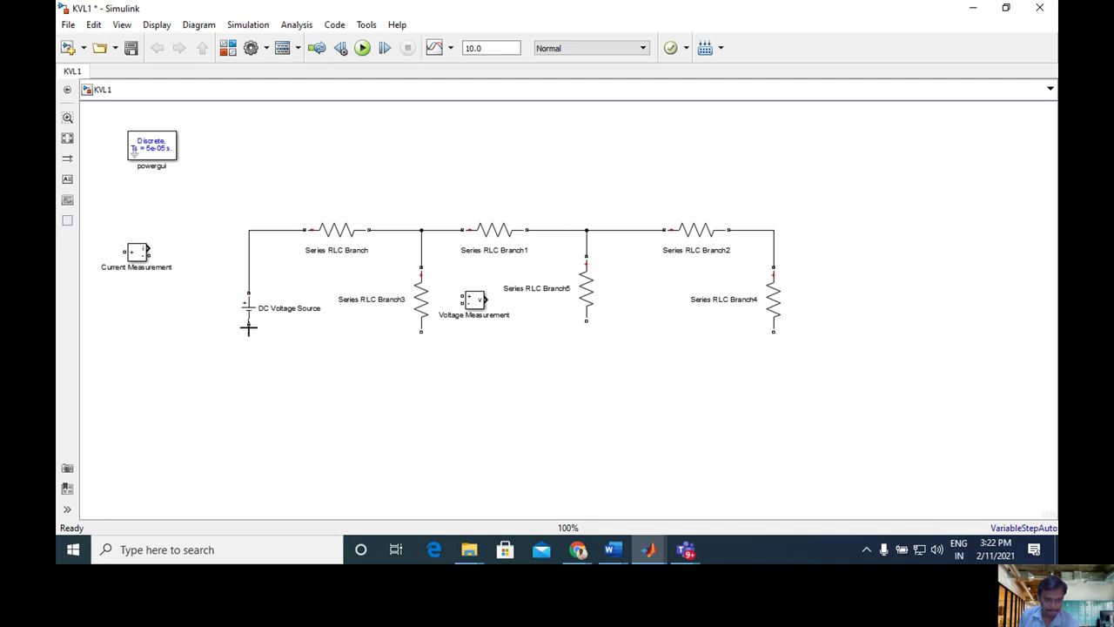
drag(249, 328, 774, 333)
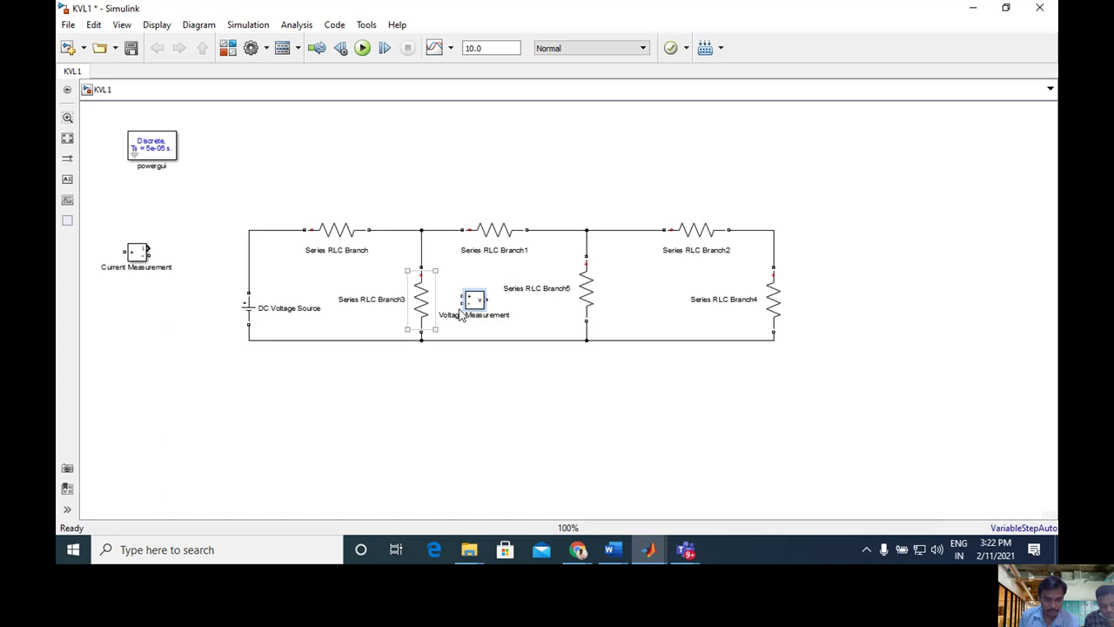
drag(471, 303, 823, 295)
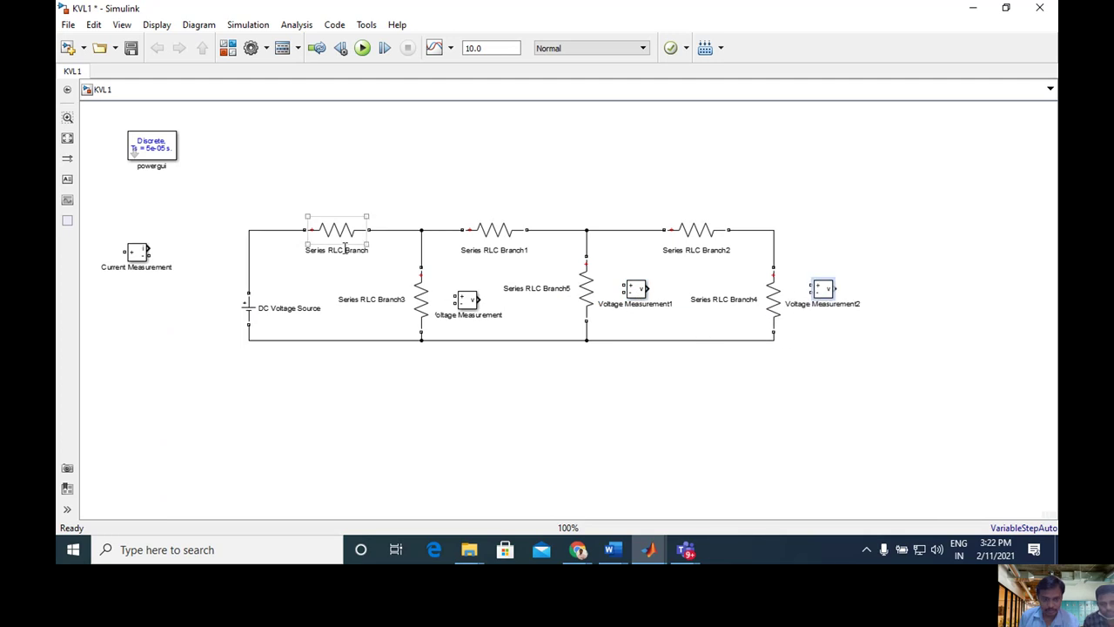
- Rename the three top series branches to R1, R2 and R3
click(341, 248)
click(341, 249)
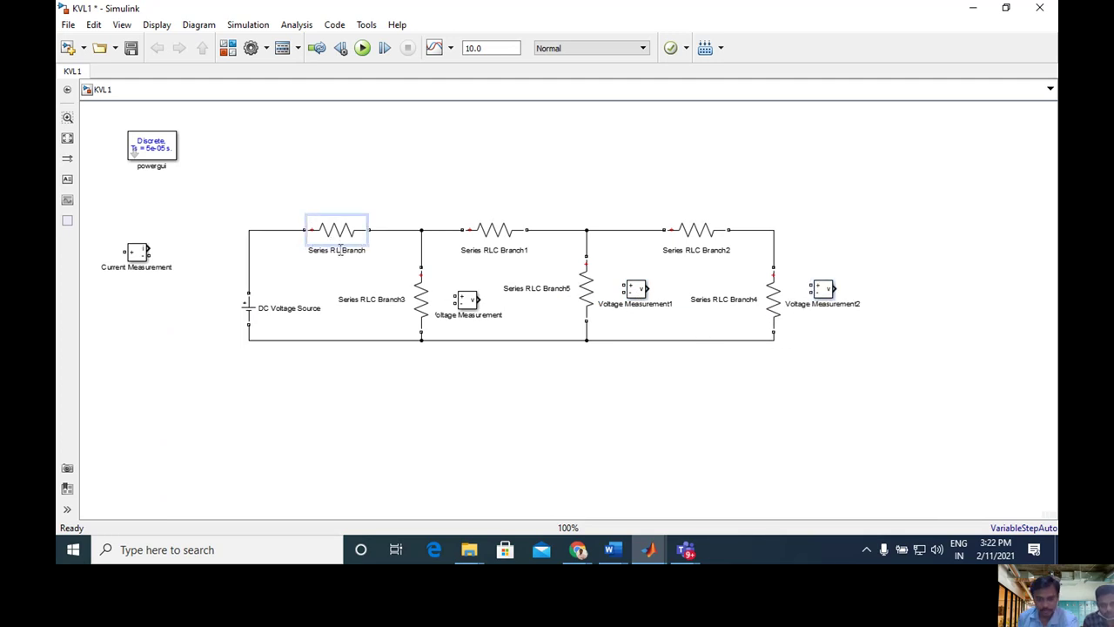
key(Delete)
key(Delete)
key(Delete)
key(Delete)
key(Delete)
key(Delete)
key(Delete)
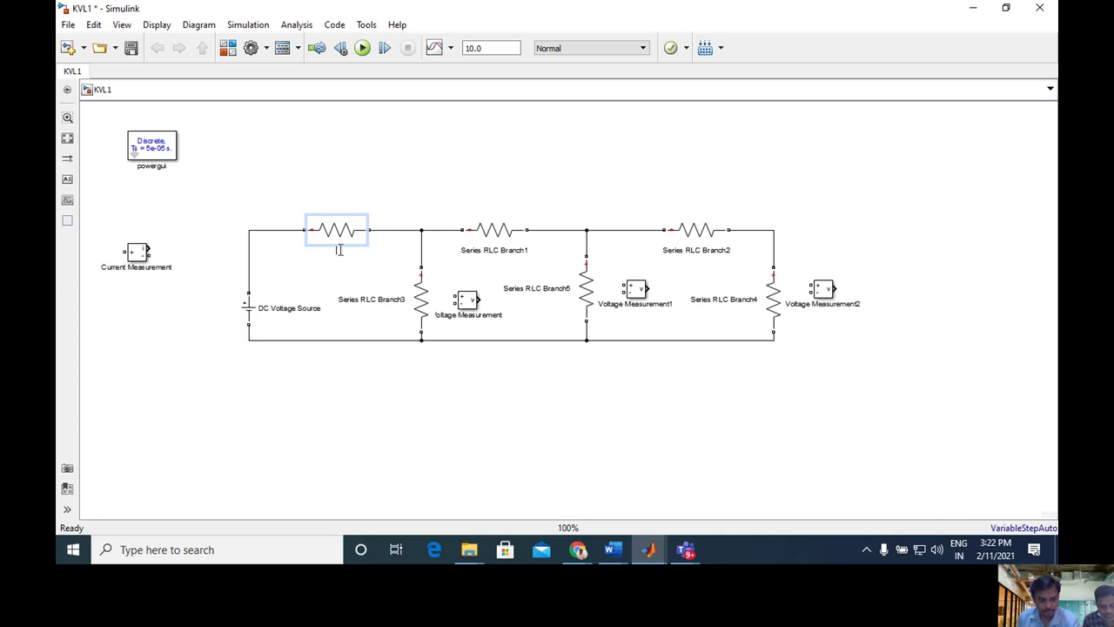
text(R1)
click(496, 248)
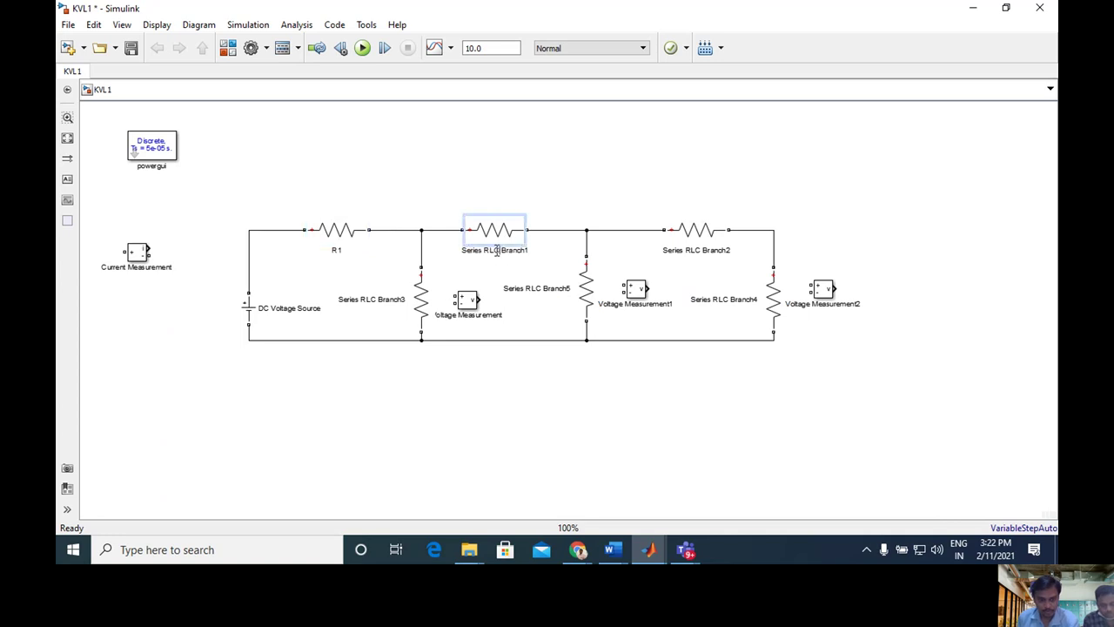
click(496, 250)
click(469, 252)
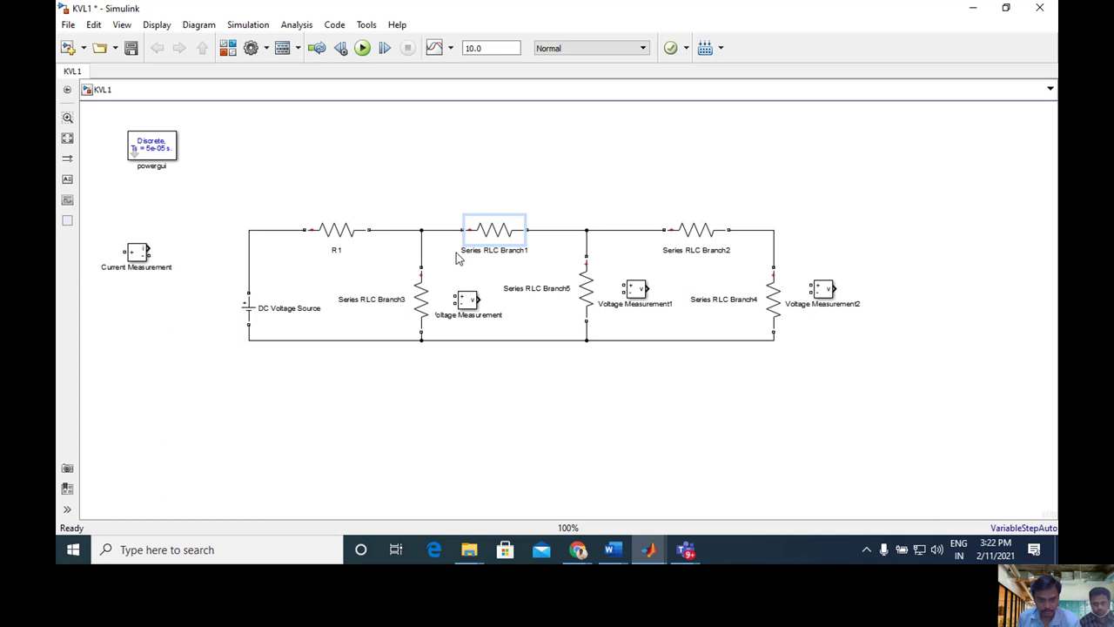
key(Delete)
key(Delete)
key(Delete)
key(Delete)
key(Delete)
key(Delete)
key(Delete)
key(Delete)
key(Delete)
key(Delete)
key(Delete)
key(Delete)
key(Delete)
key(Delete)
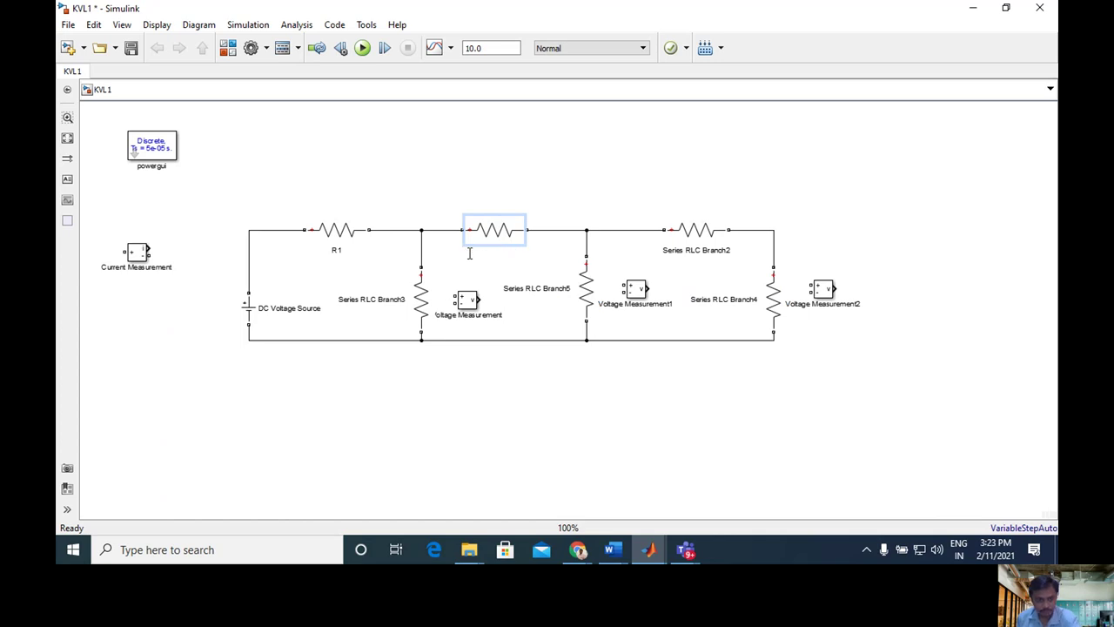
text(R2)
click(702, 251)
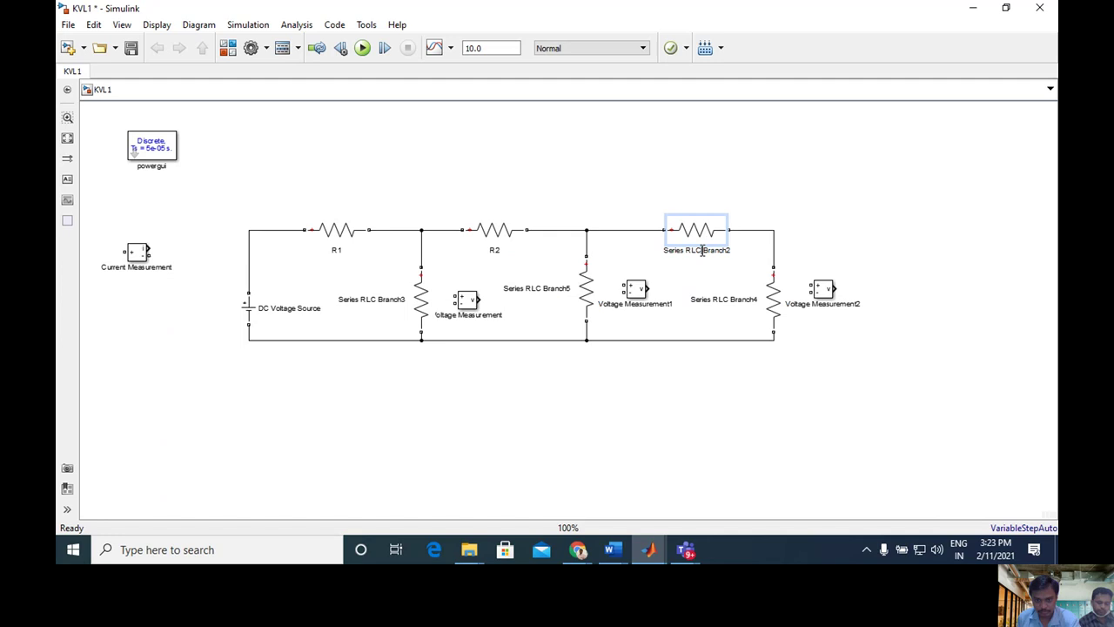
key(Delete)
key(Delete)
key(Delete)
key(Delete)
key(Delete)
key(Delete)
key(Delete)
key(Delete)
key(Delete)
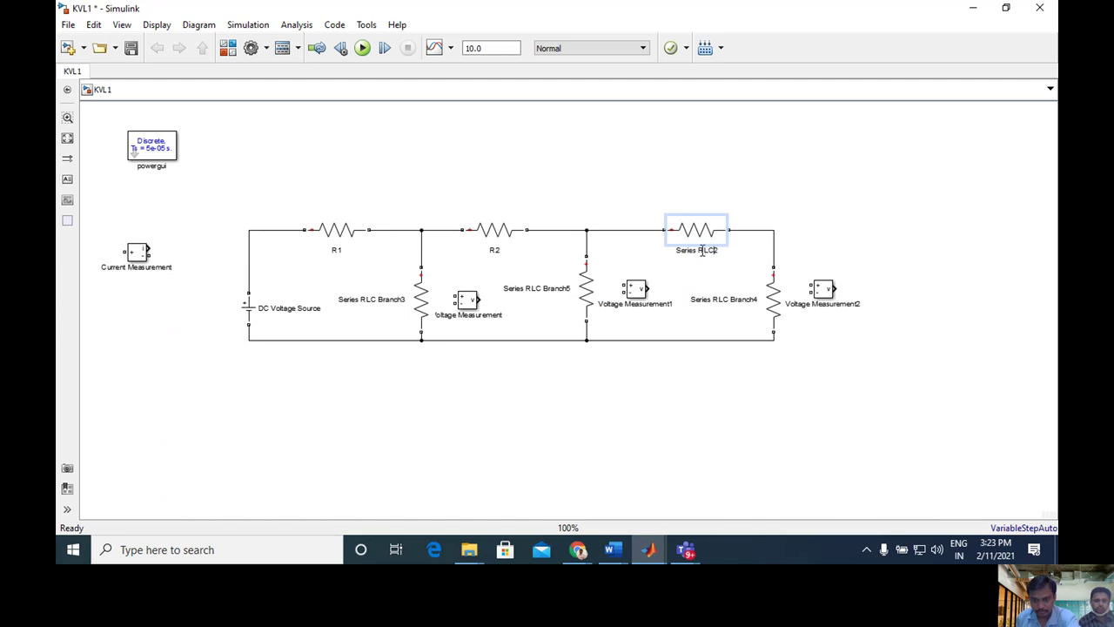
key(BackSpace)
key(BackSpace)
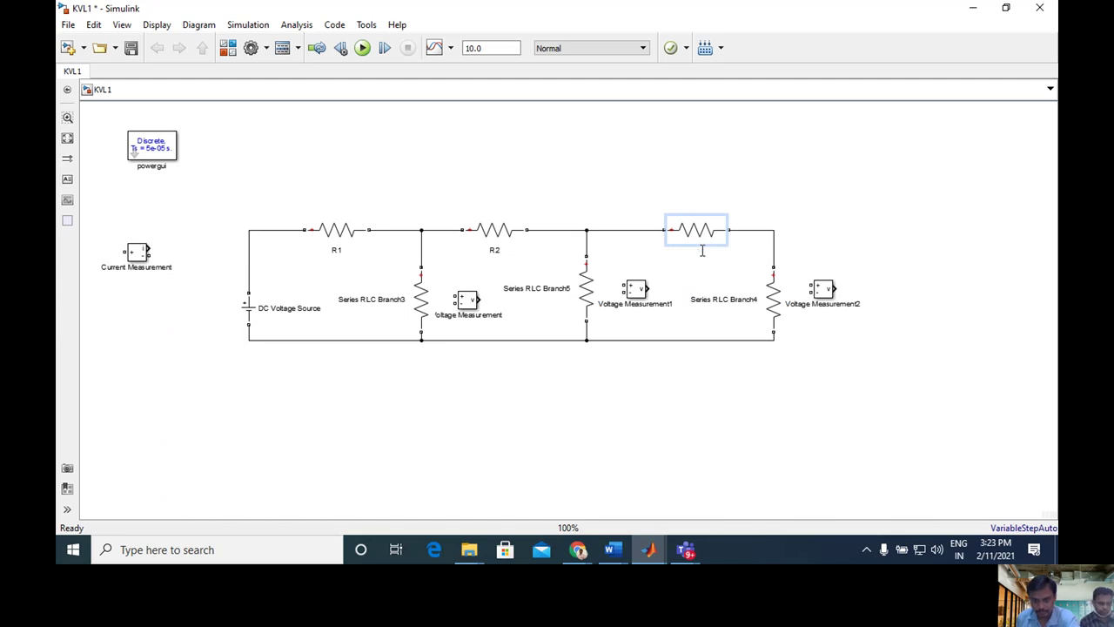
text(R3)
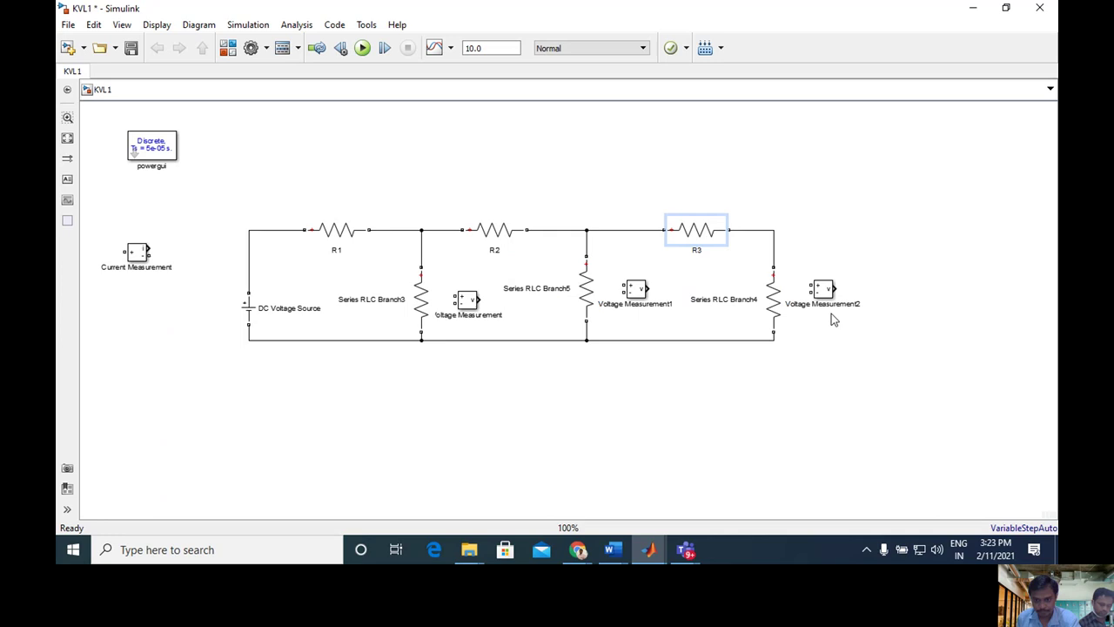
click(773, 300)
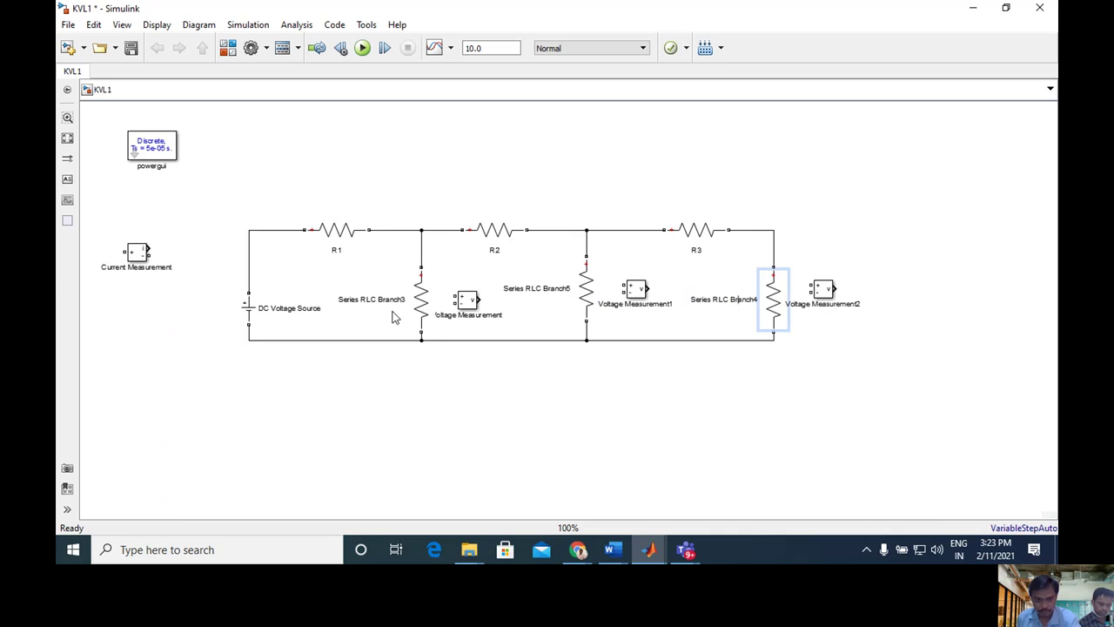
- Rename the three vertical shunt branches to R4, R5 and R6
click(420, 305)
click(377, 299)
key(BackSpace)
key(BackSpace)
key(BackSpace)
key(BackSpace)
key(BackSpace)
key(BackSpace)
key(BackSpace)
key(BackSpace)
key(BackSpace)
key(BackSpace)
key(BackSpace)
key(BackSpace)
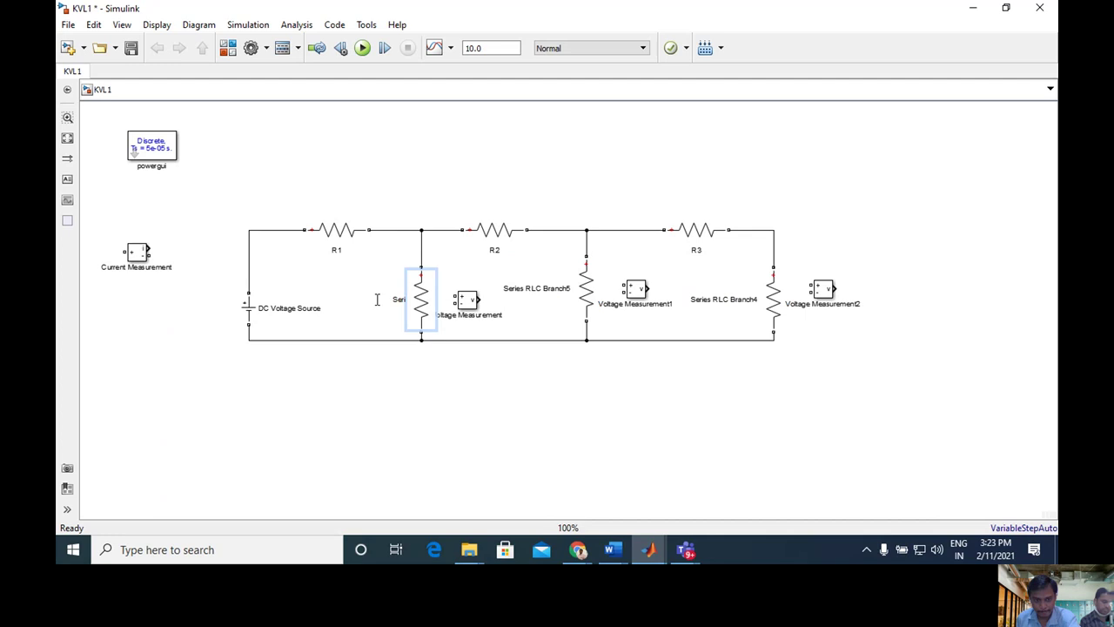
key(BackSpace)
key(BackSpace)
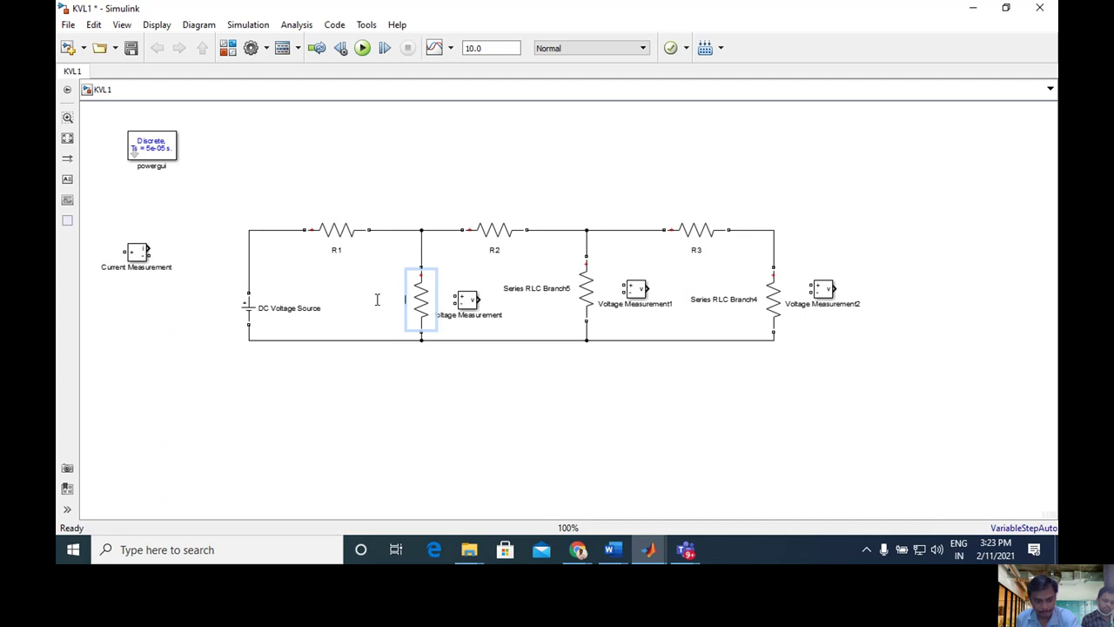
text(R4)
click(585, 287)
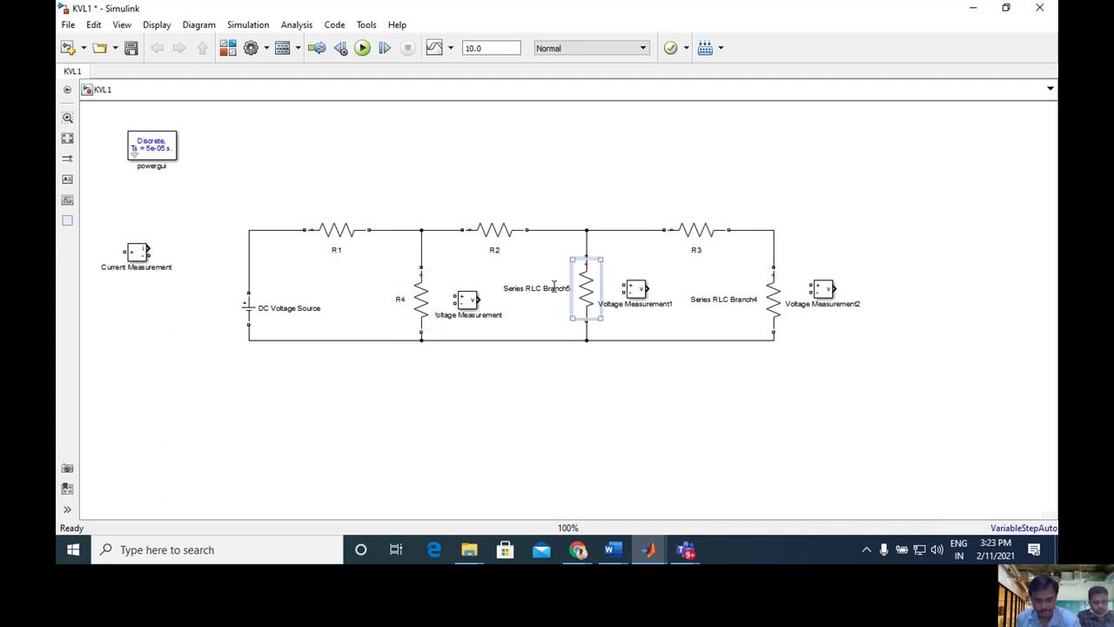
key(BackSpace)
key(BackSpace)
key(BackSpace)
key(BackSpace)
key(BackSpace)
key(BackSpace)
key(BackSpace)
key(BackSpace)
key(BackSpace)
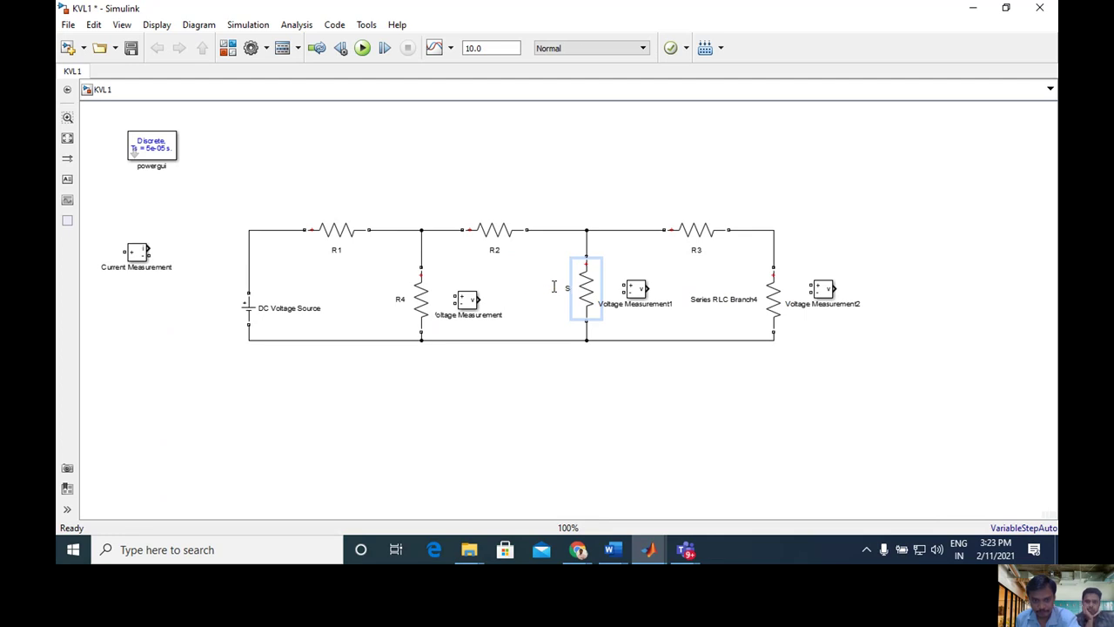
text(R5)
click(705, 304)
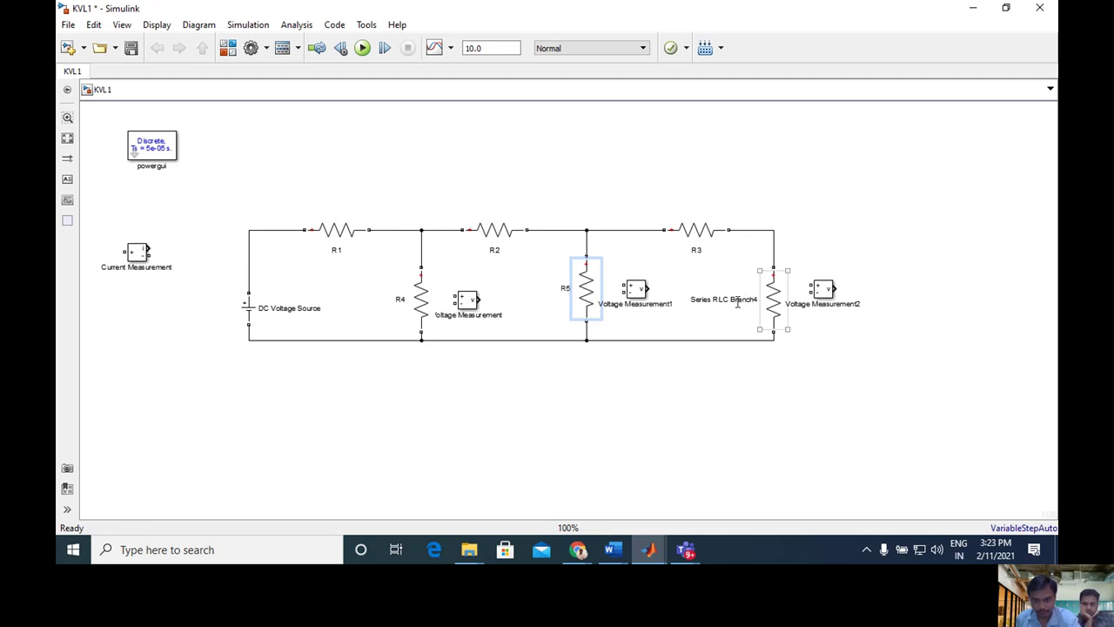
click(737, 302)
key(BackSpace)
key(BackSpace)
key(BackSpace)
key(BackSpace)
key(BackSpace)
key(BackSpace)
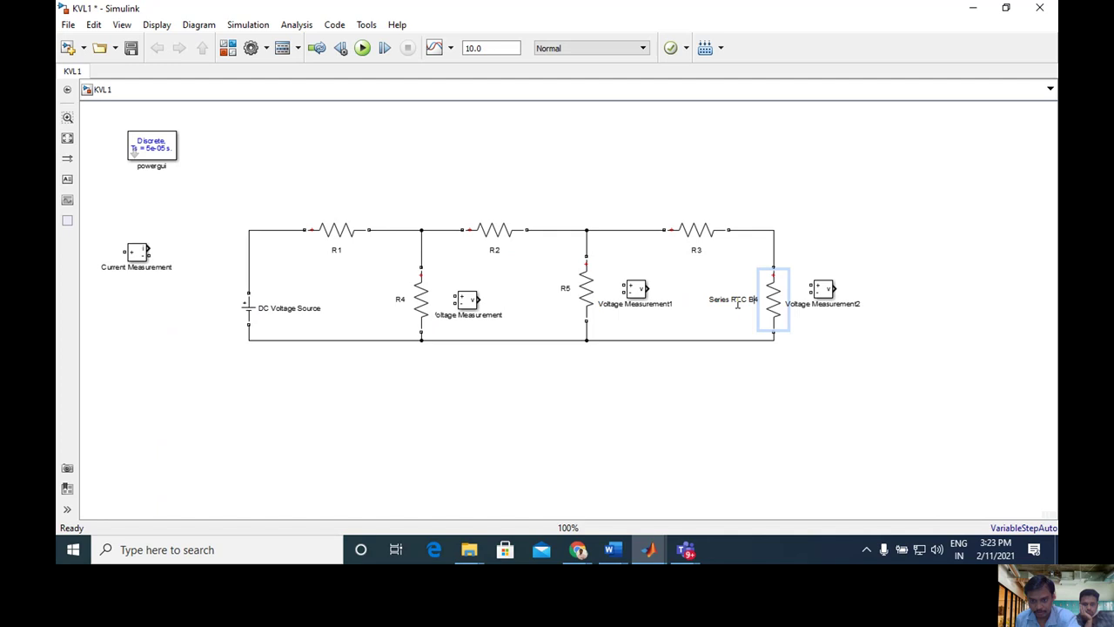
key(BackSpace)
key(BackSpace)
key(BackSpace)
key(BackSpace)
key(BackSpace)
text(R6)
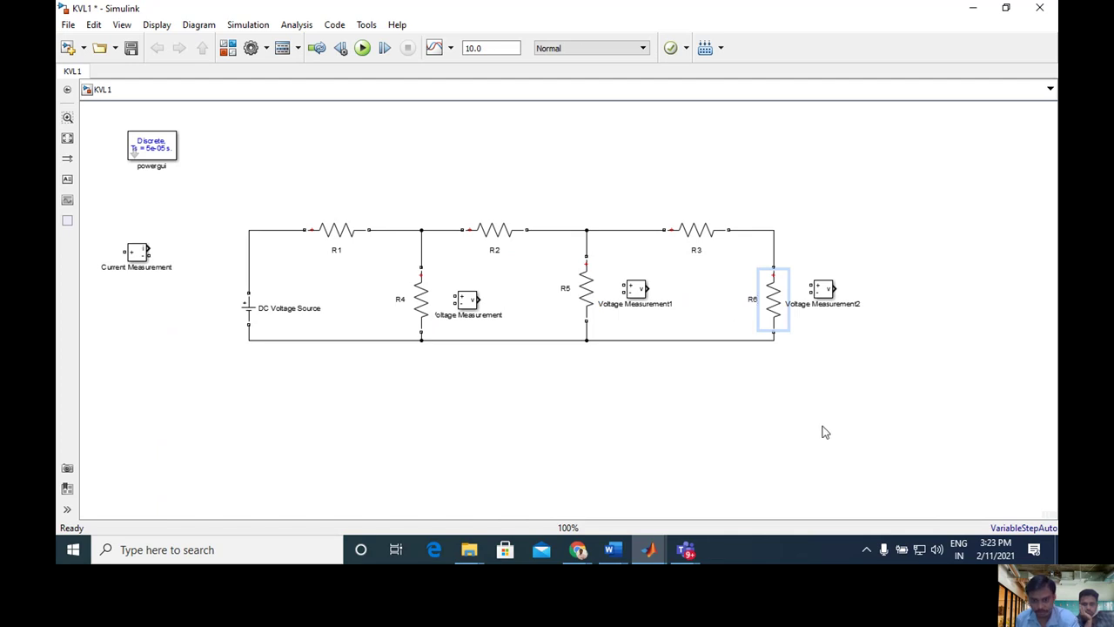
click(834, 377)
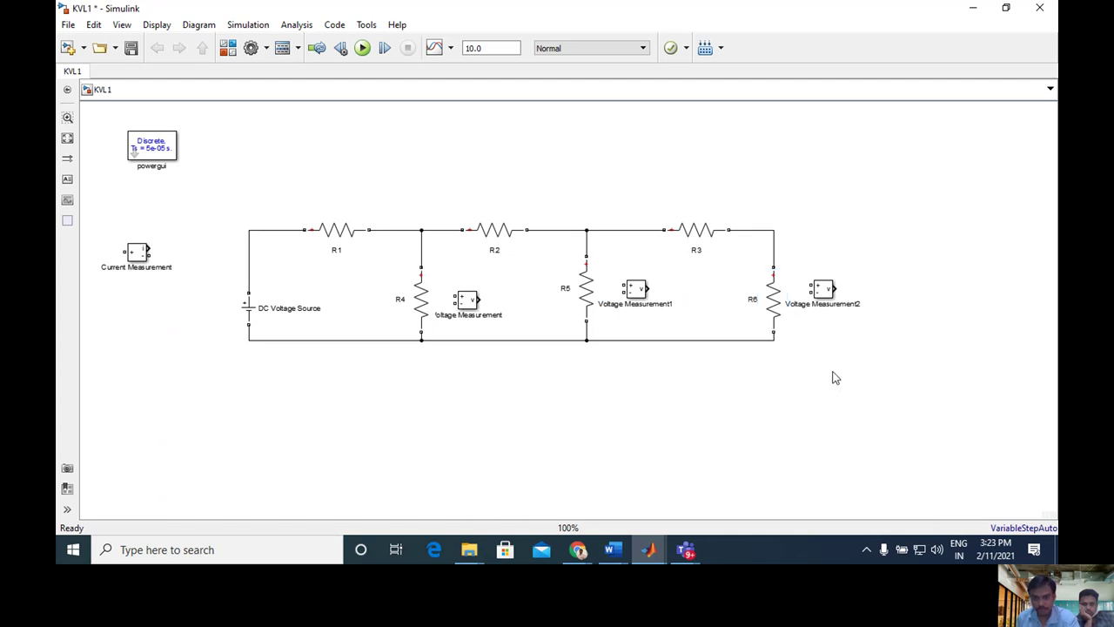
- Keep R1 at 10 ohms, and set R2 to 30 and R3 to 20 ohms
double_click(348, 231)
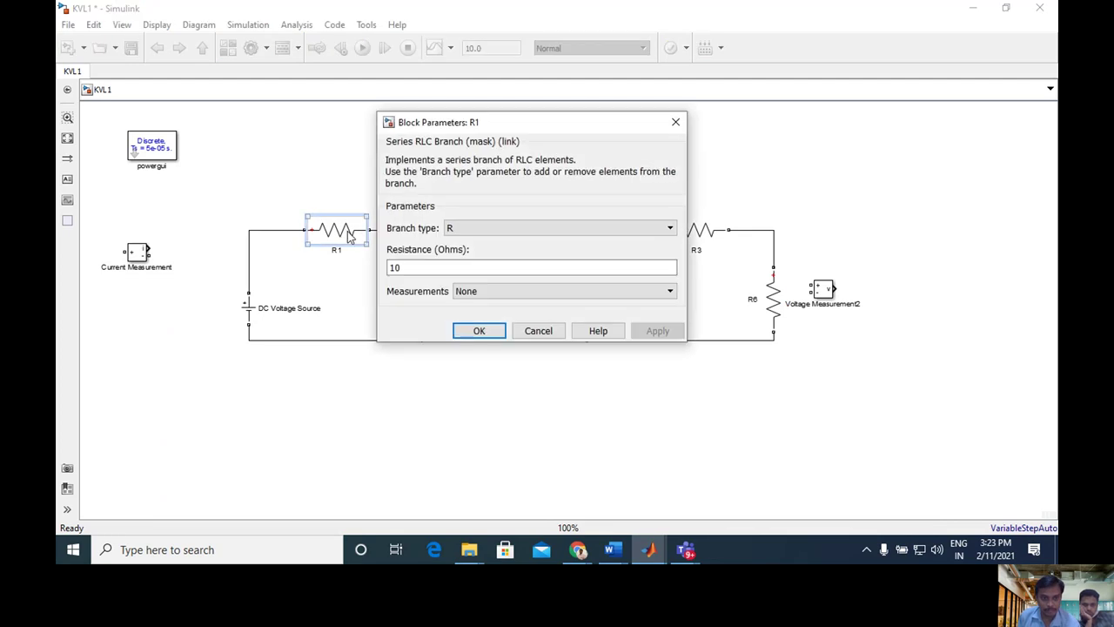
click(478, 331)
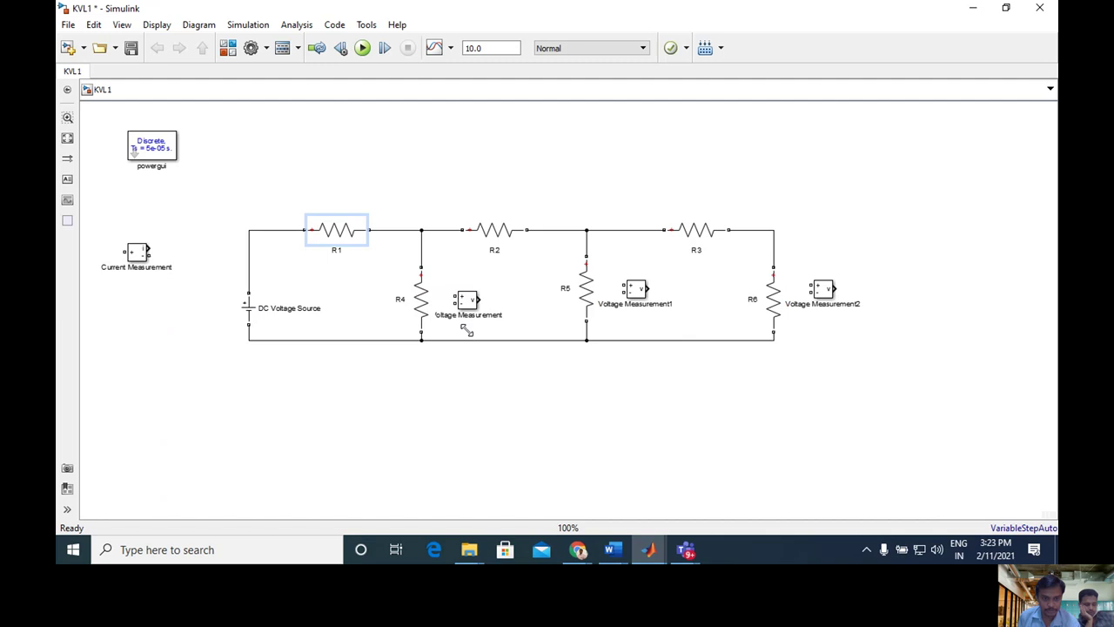
click(492, 235)
double_click(493, 236)
double_click(569, 270)
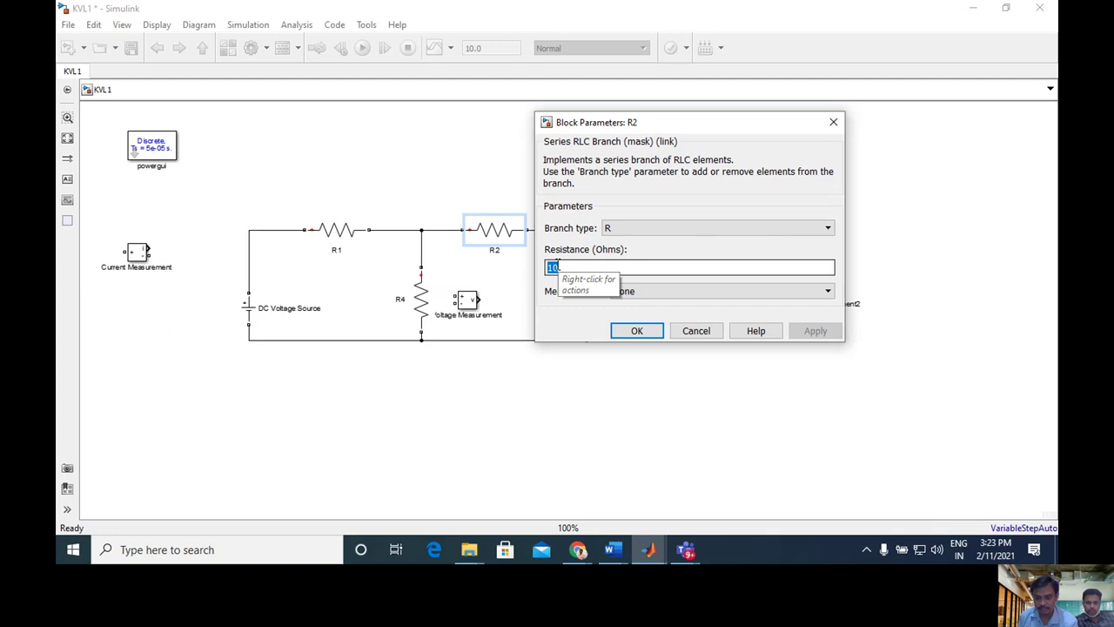
text(30)
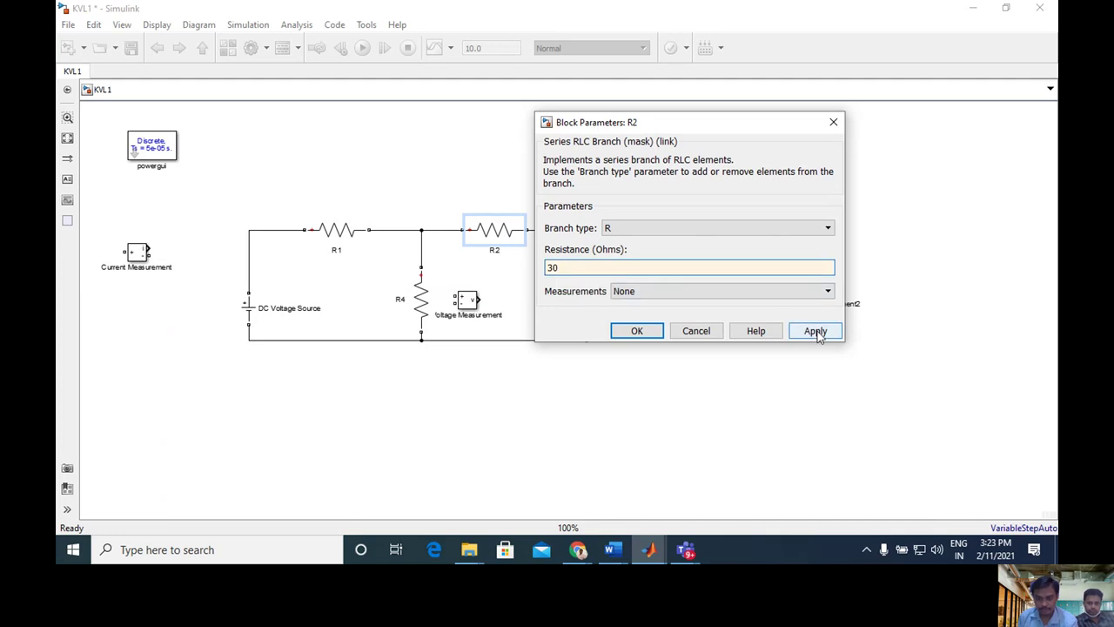
click(636, 330)
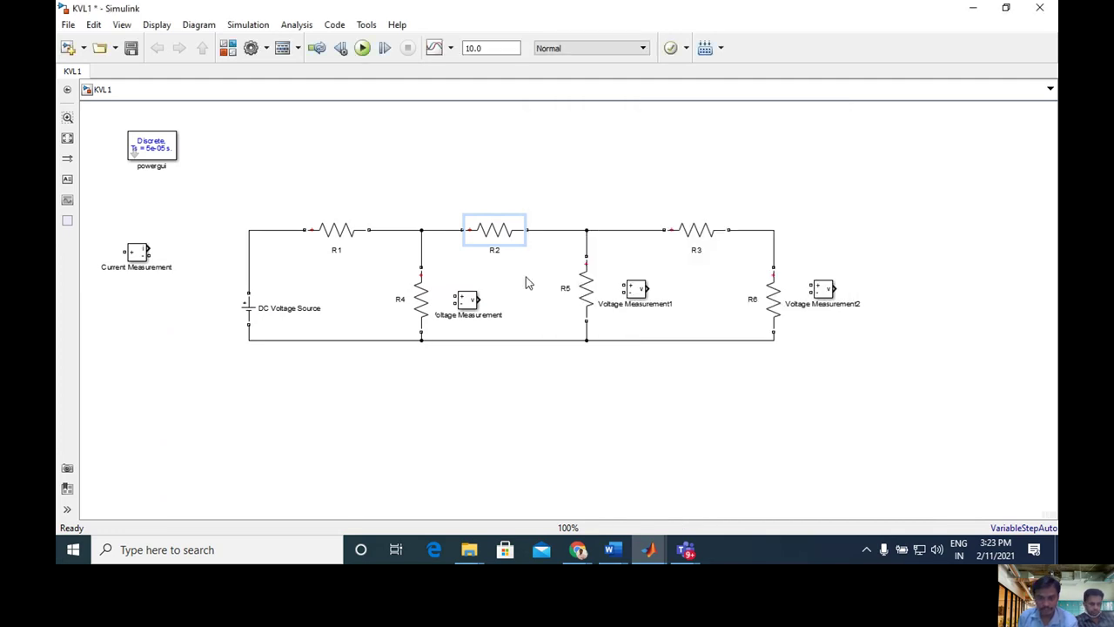
double_click(690, 231)
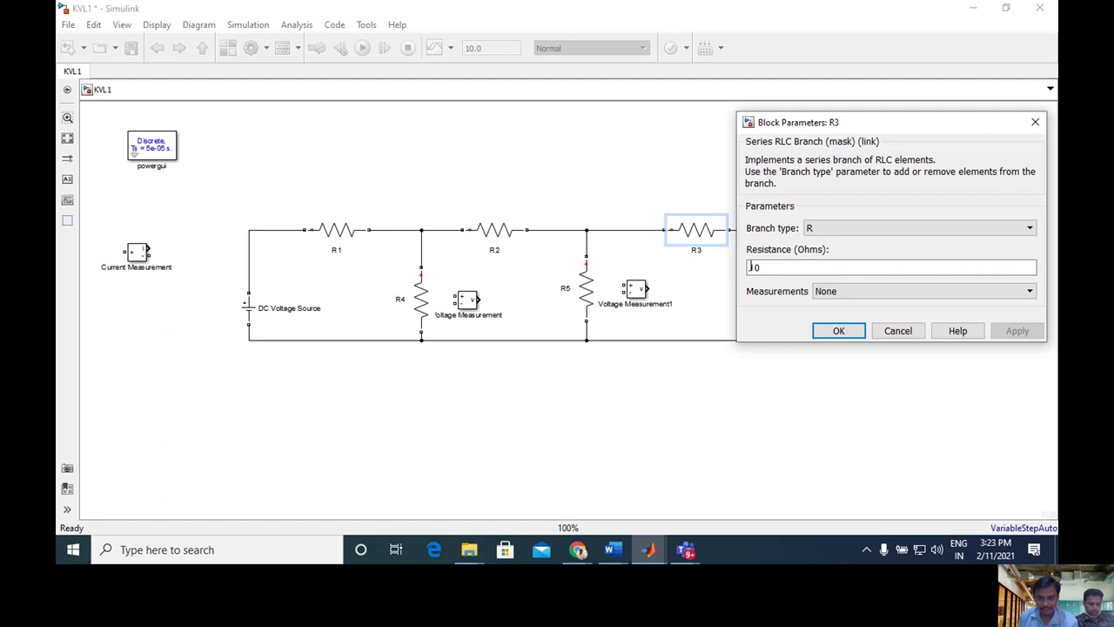
double_click(764, 267)
text(20)
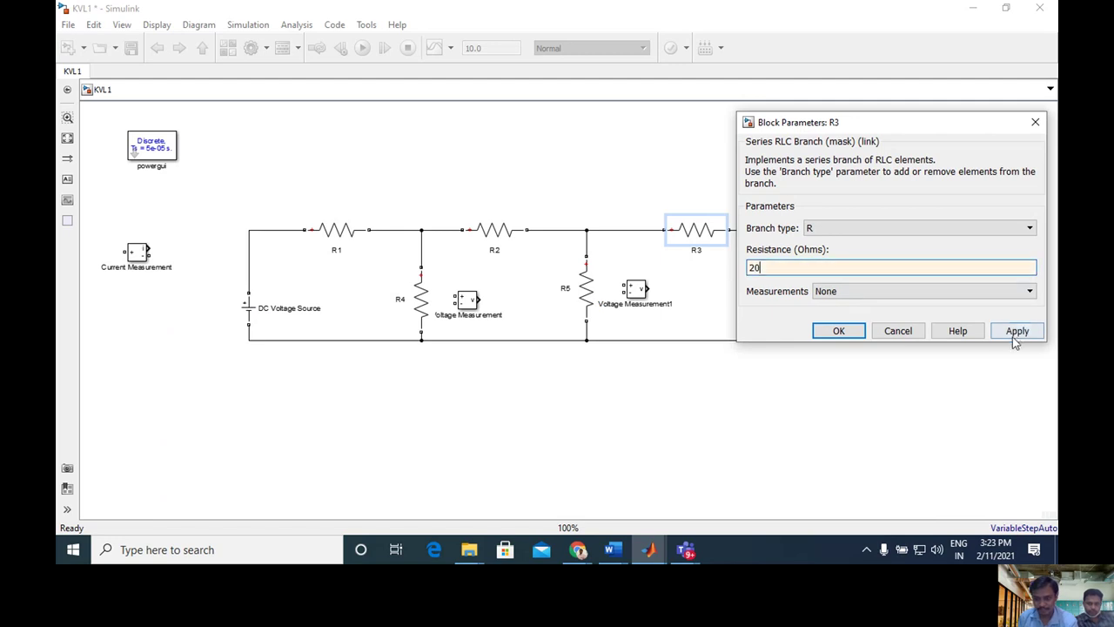
click(1012, 335)
click(849, 337)
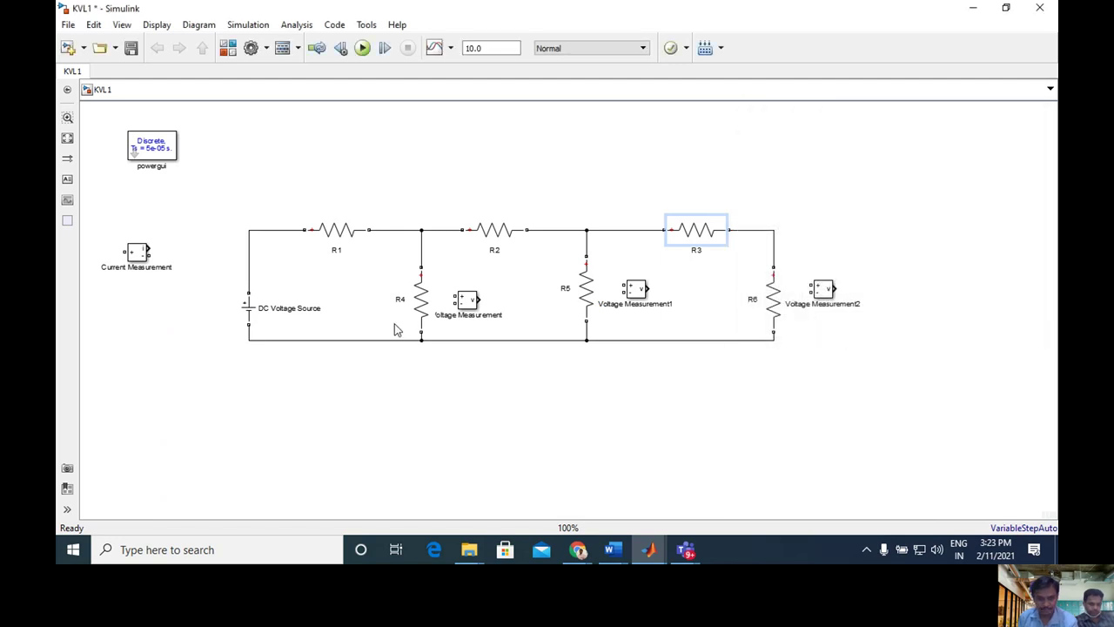
- Set R4 to 20 and R5 to 40 ohms, and check R6's parameters
double_click(421, 301)
click(482, 337)
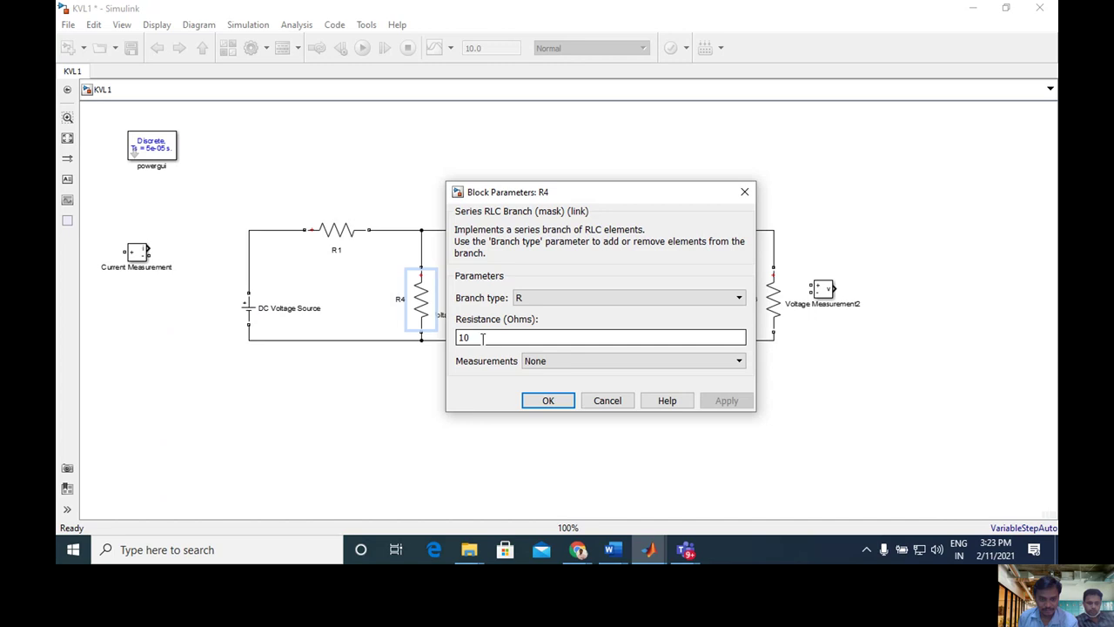
double_click(479, 339)
text(20)
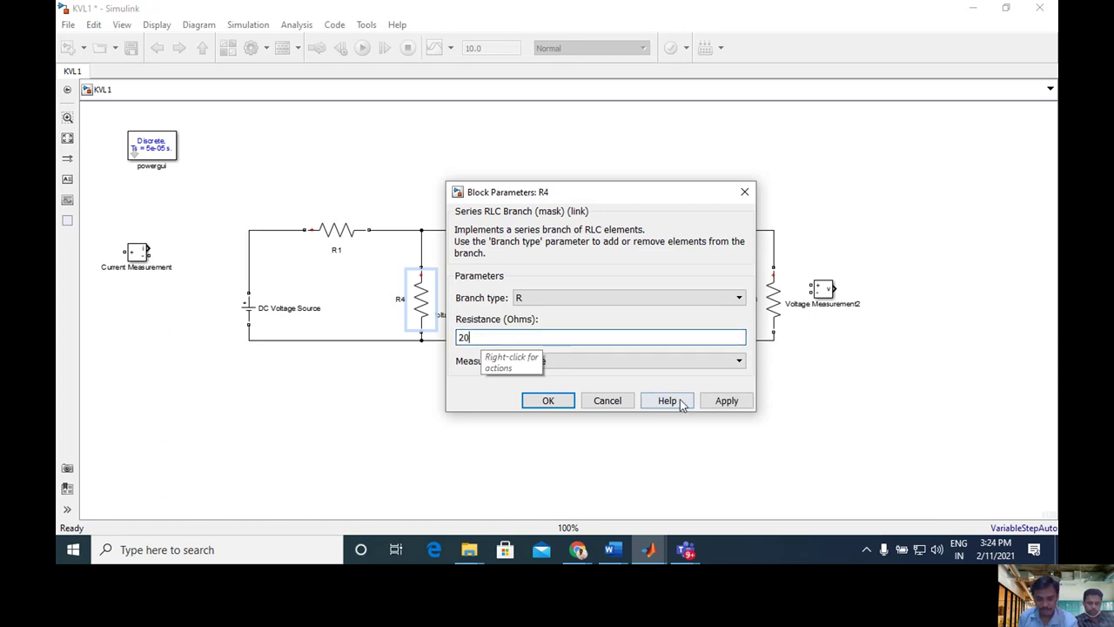
click(727, 400)
click(549, 401)
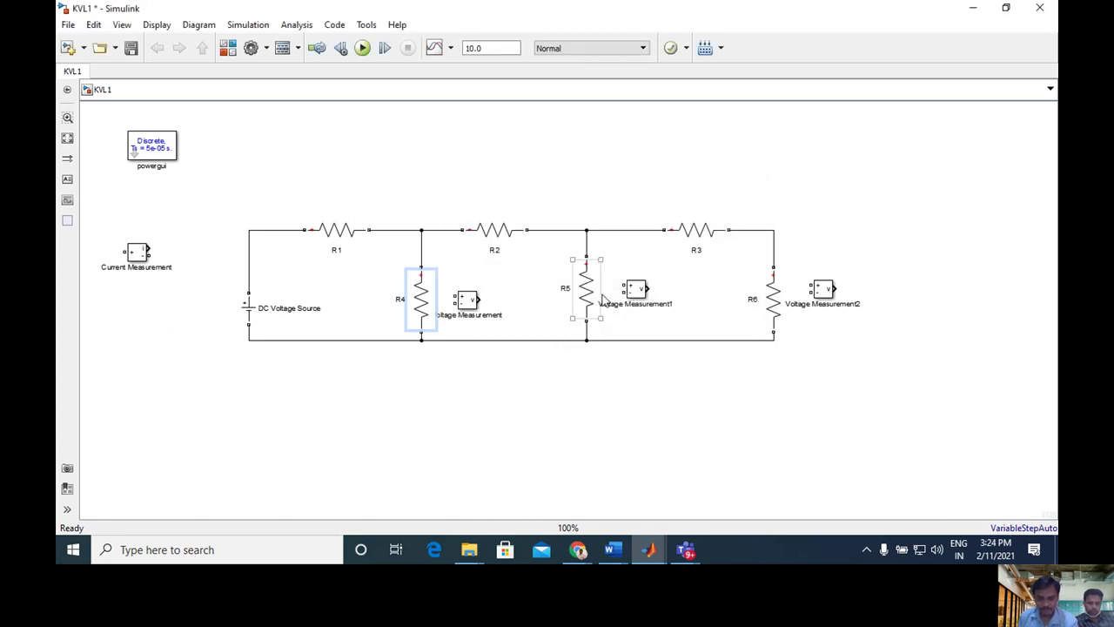
double_click(586, 291)
double_click(664, 326)
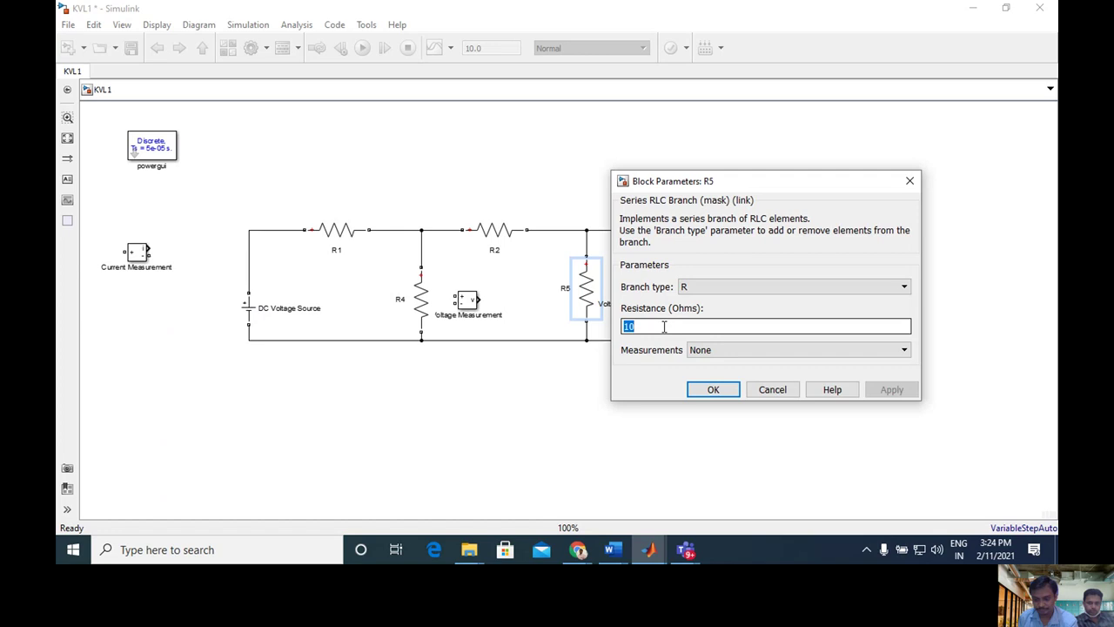
text(40)
click(713, 389)
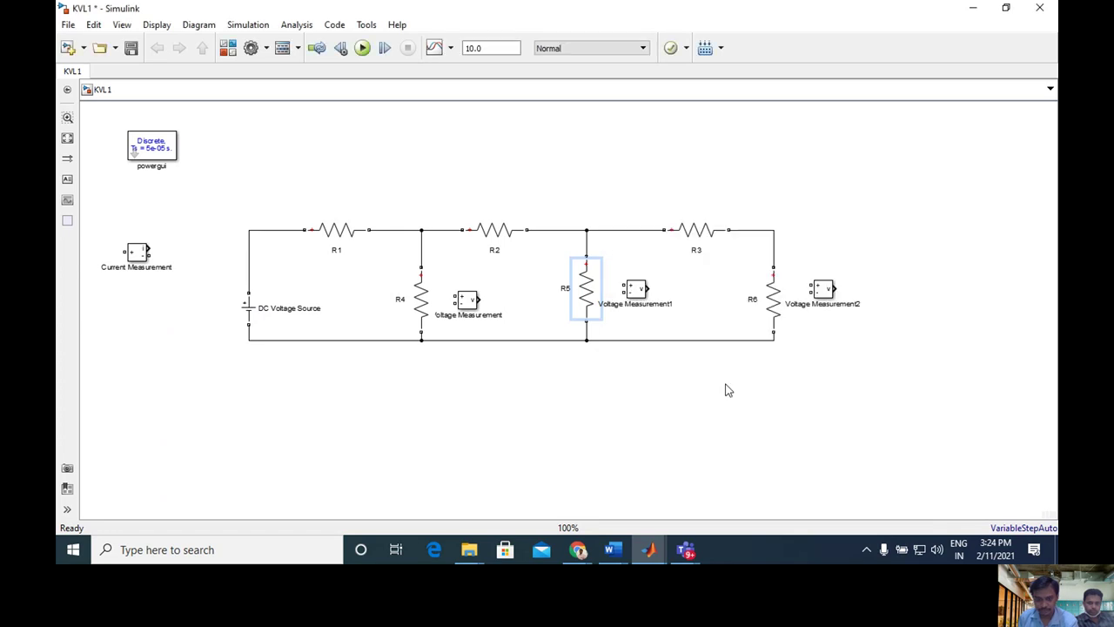
click(771, 300)
double_click(770, 303)
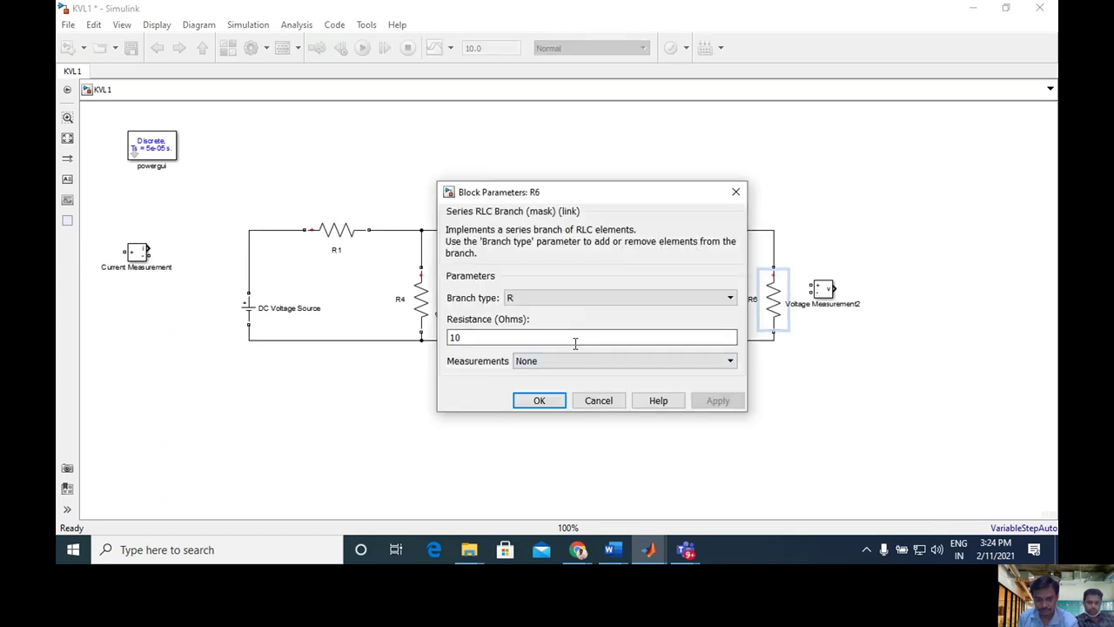
- Wire the three Voltage Measurement blocks across R6, R5 and R4, keeping R6 at 10 ohms
click(539, 400)
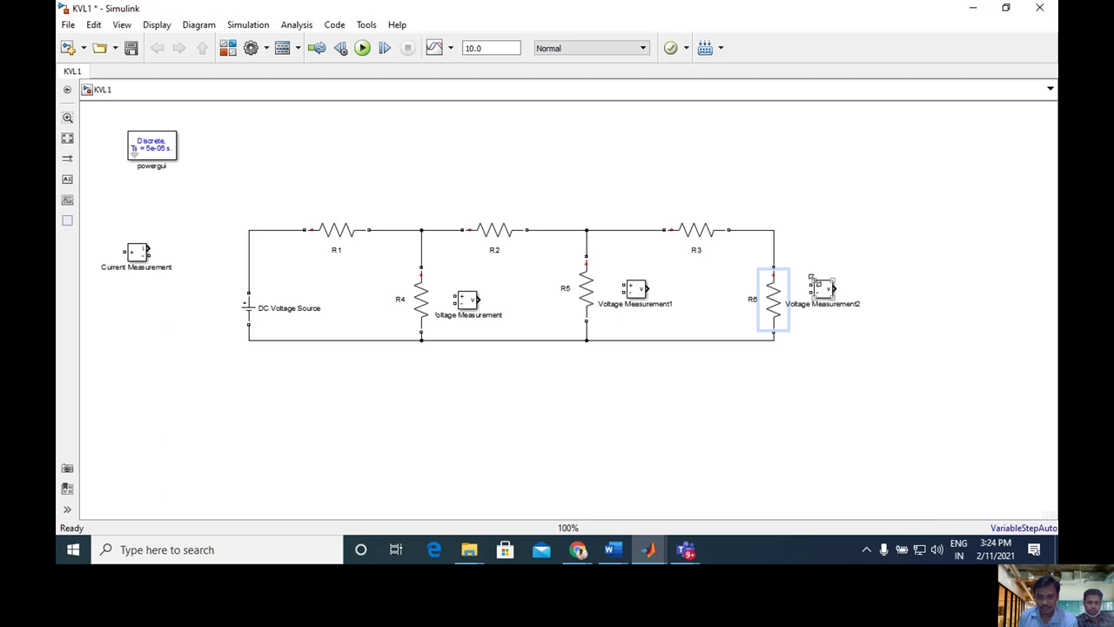
drag(812, 285, 775, 252)
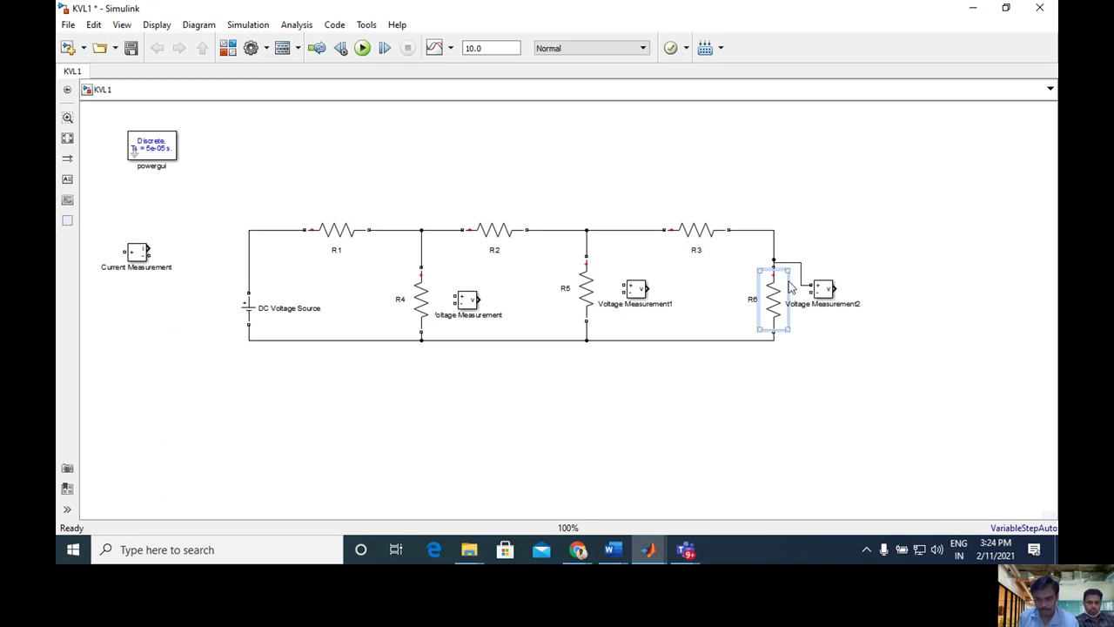
drag(810, 290, 771, 342)
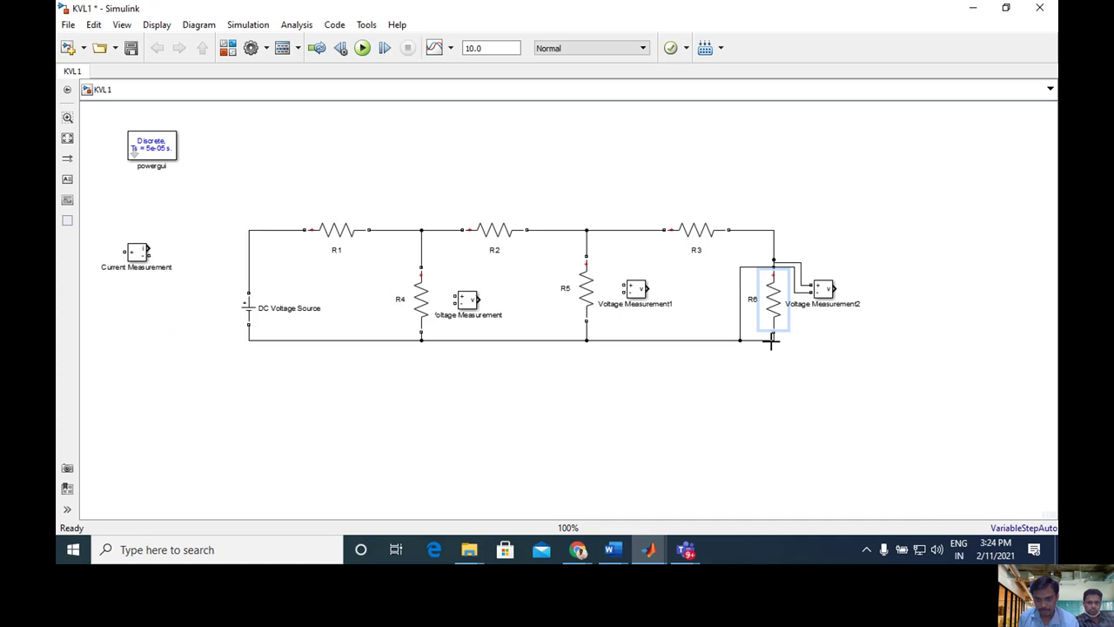
drag(623, 287, 582, 248)
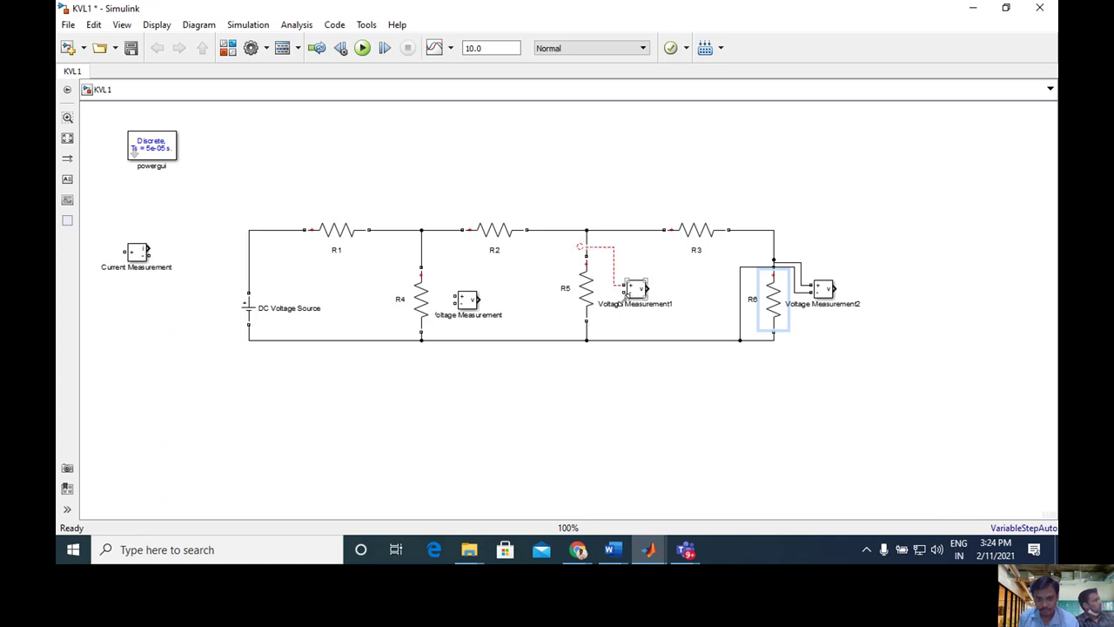
click(579, 245)
drag(579, 245, 586, 242)
drag(626, 294, 588, 328)
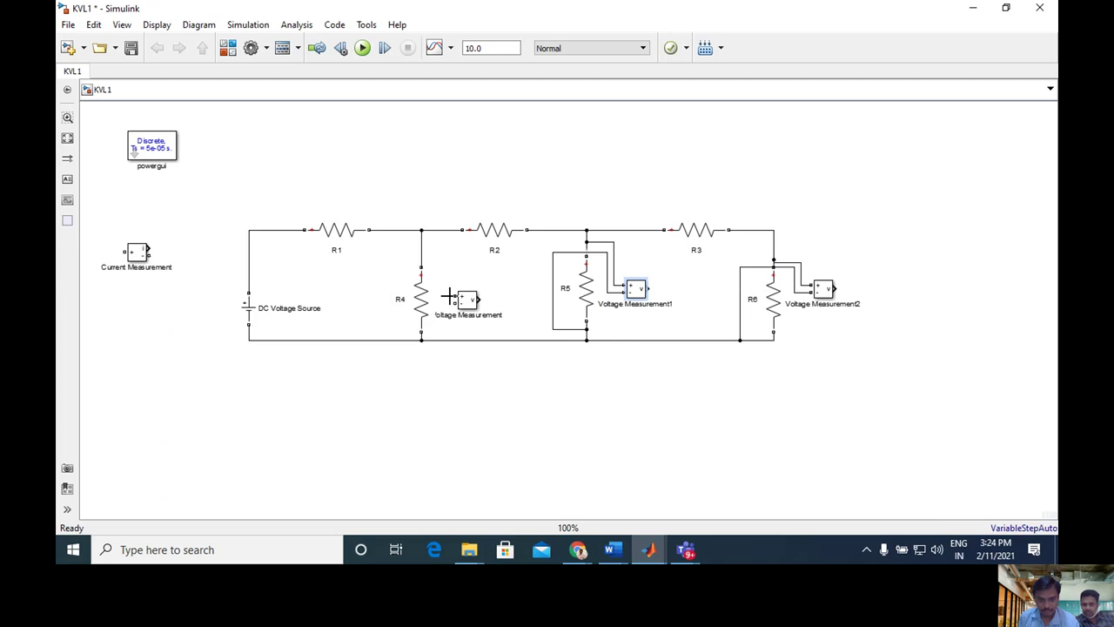
drag(445, 279, 420, 253)
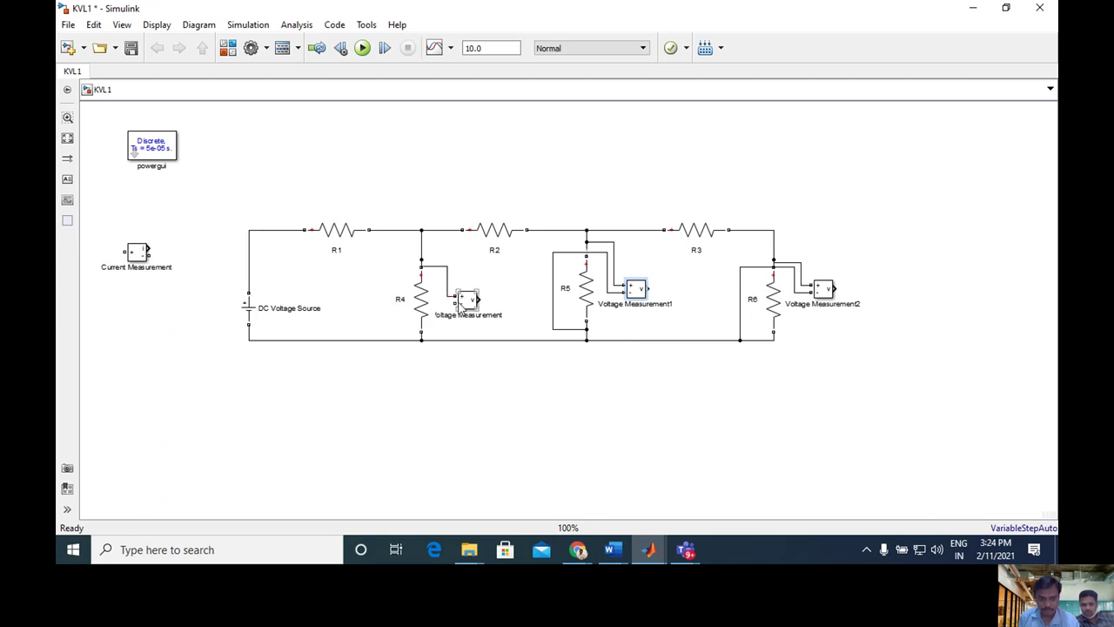
drag(453, 302, 423, 338)
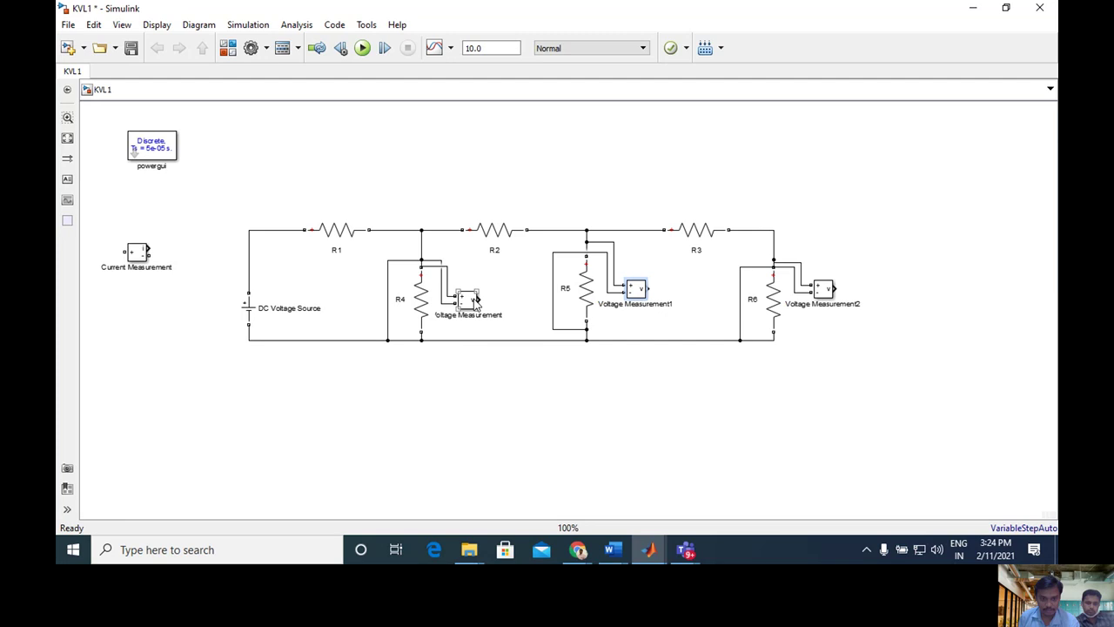
- Move the three Voltage Measurement blocks up above the ladder
drag(474, 301, 451, 167)
drag(636, 287, 629, 171)
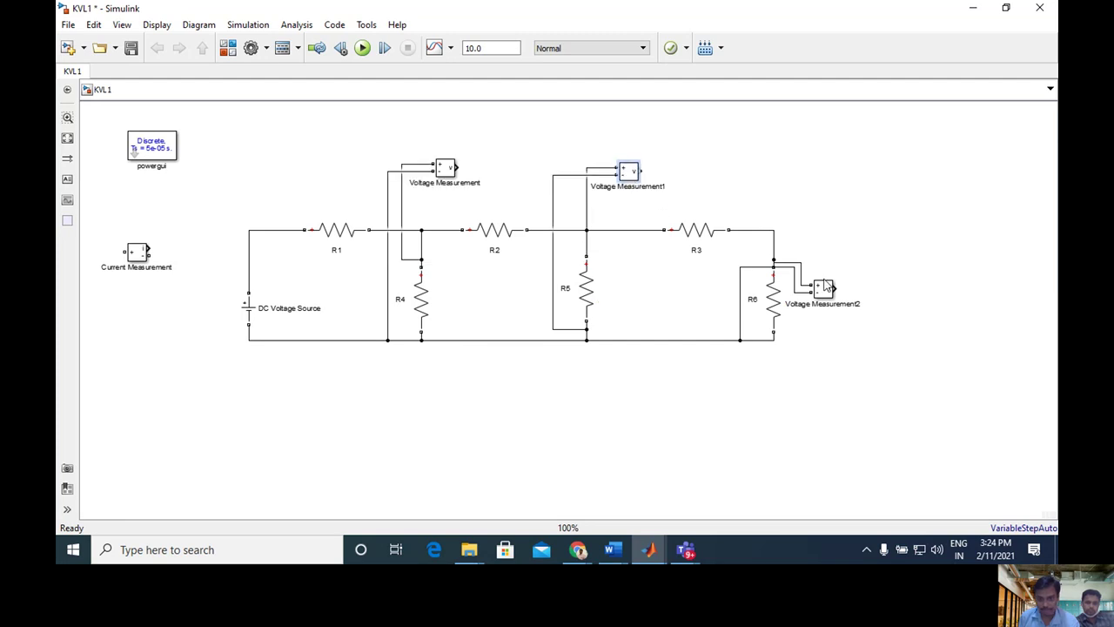
drag(826, 288, 814, 174)
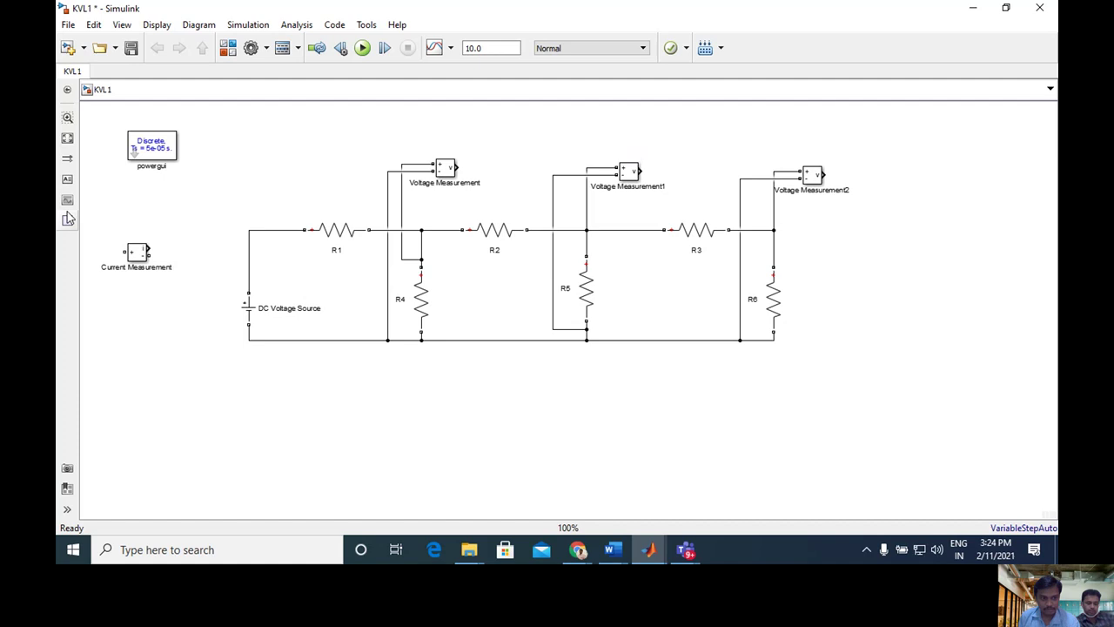
- Replace the source-to-R1 wire with the Current Measurement block in series
click(275, 231)
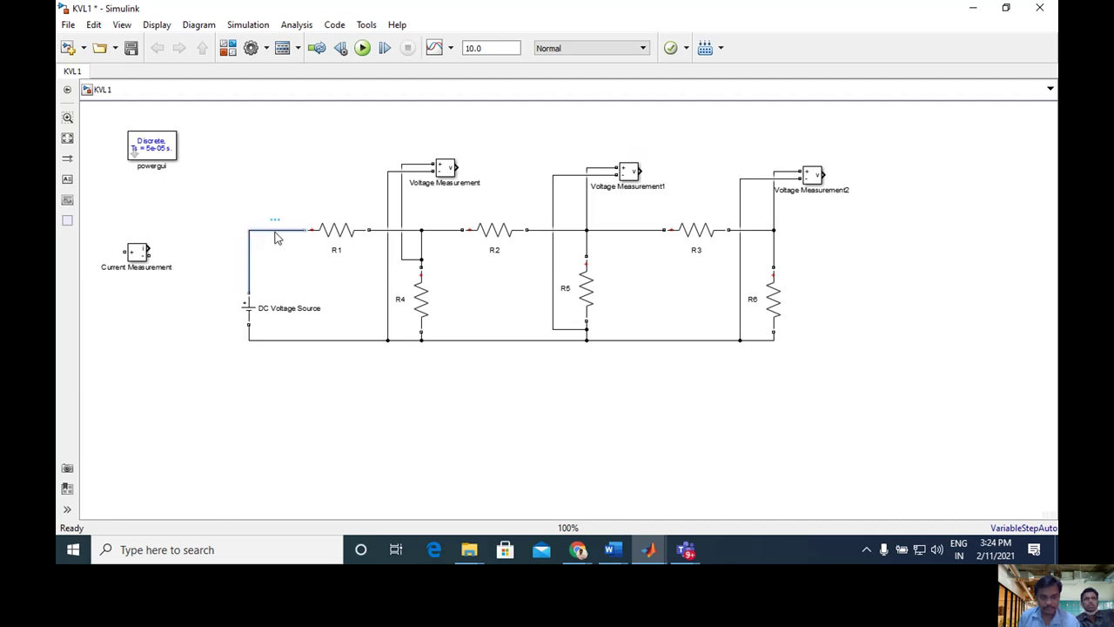
key(Delete)
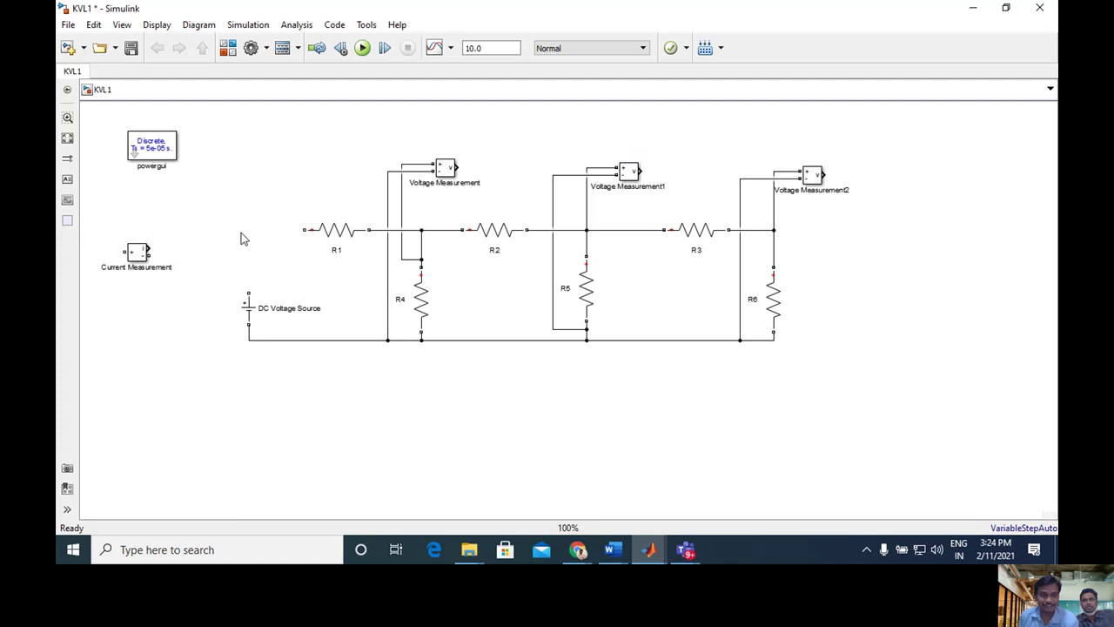
mouse_move(146, 250)
mouse_down()
mouse_move(254, 225)
mouse_move(298, 245)
mouse_up()
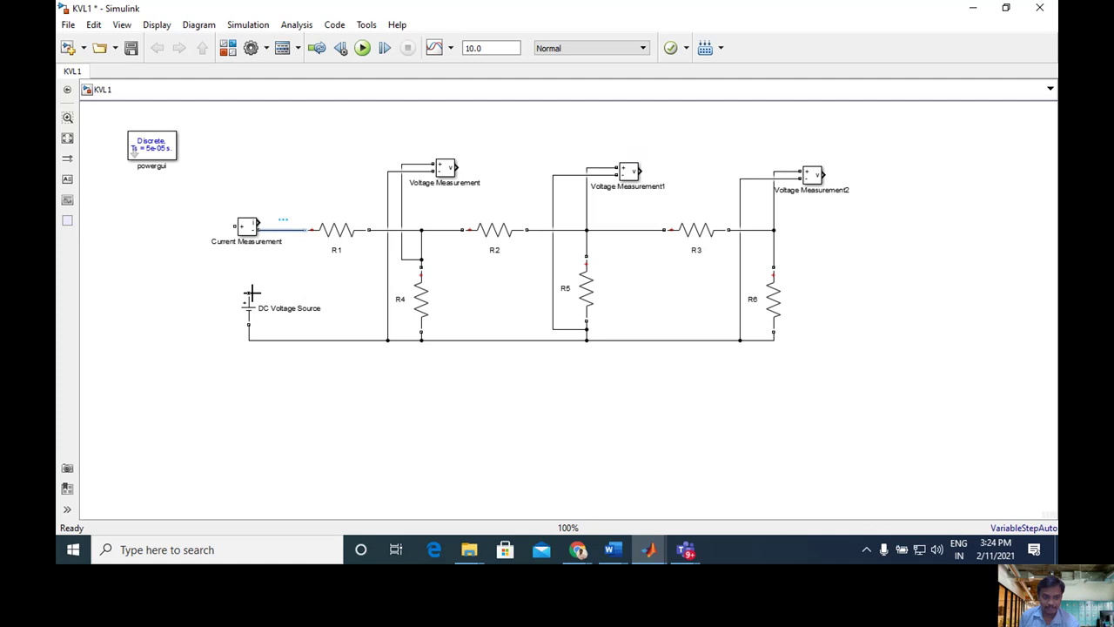
drag(252, 294, 220, 233)
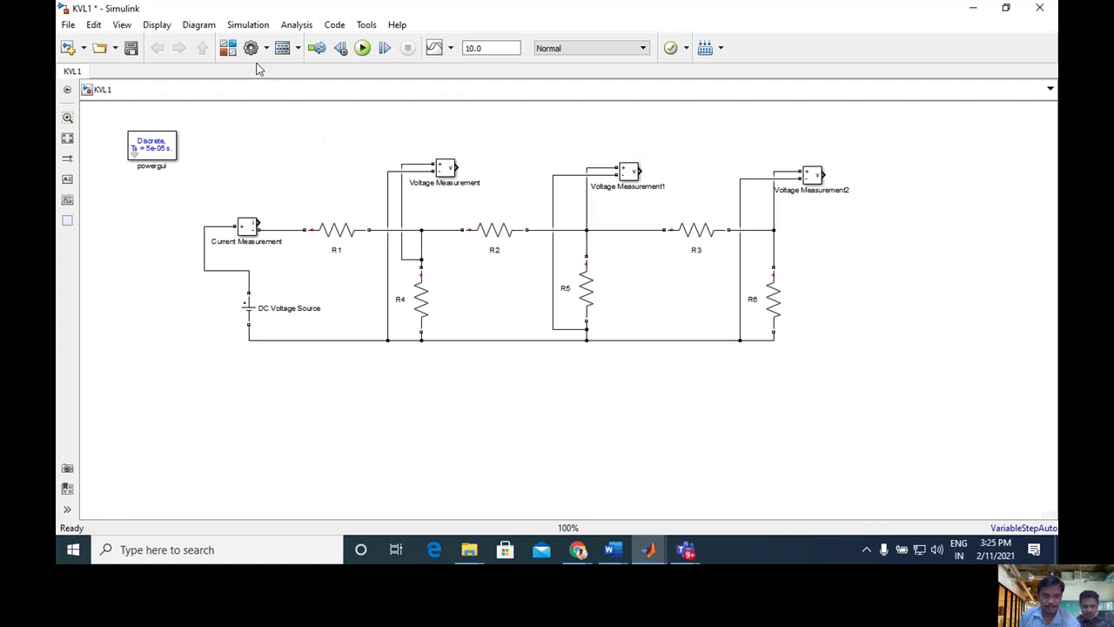
- Search the library for DISPLAY and add the Display block to KVL1
click(227, 48)
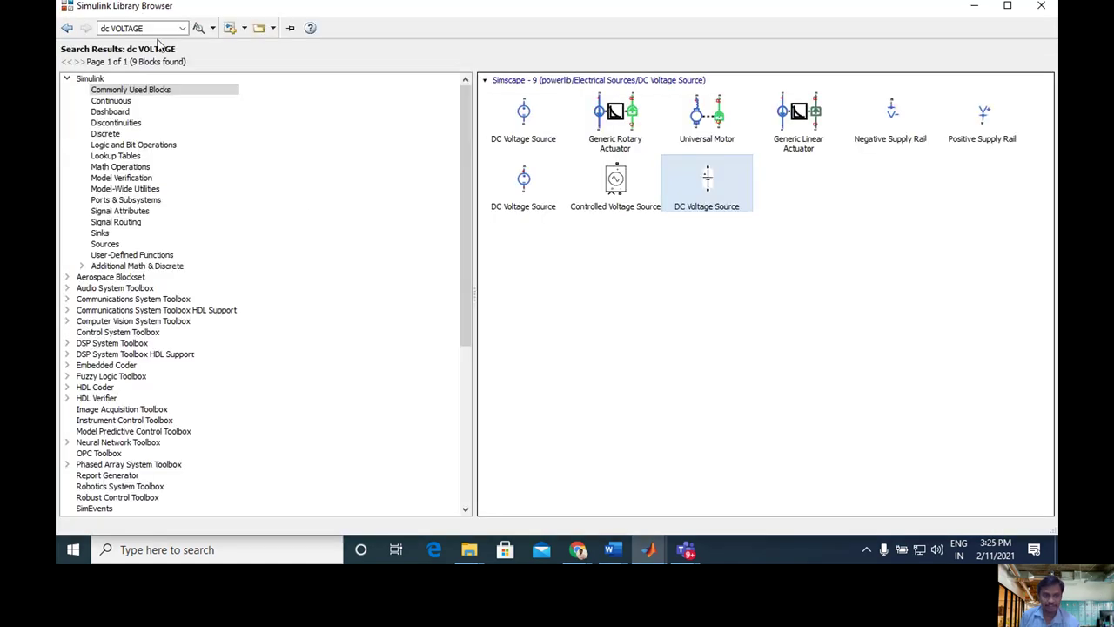
click(150, 28)
text(DI)
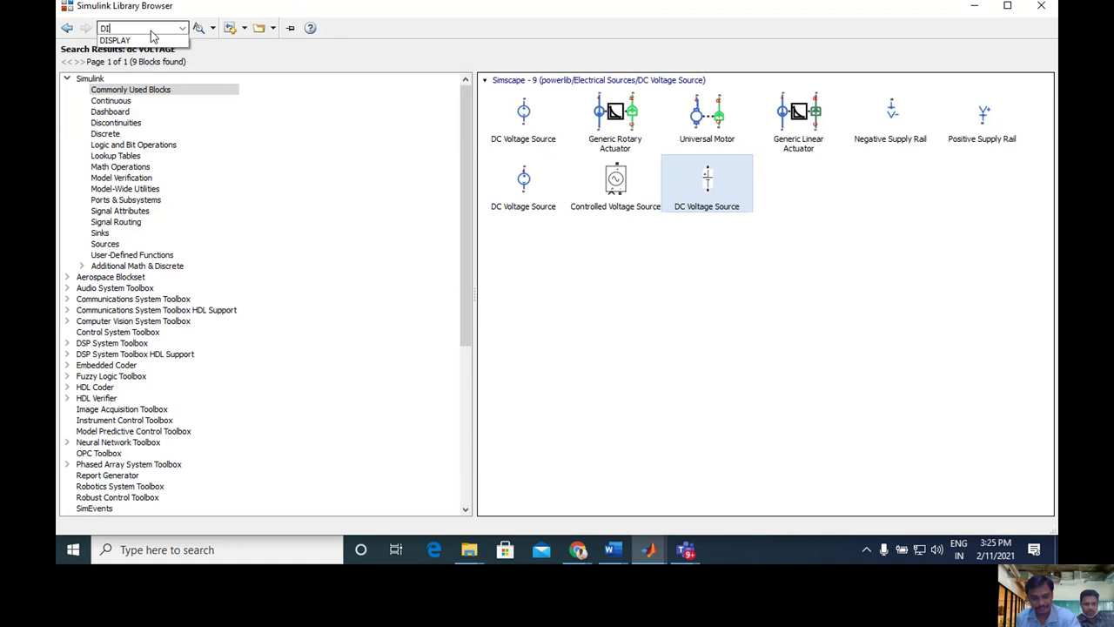
text(SPLA)
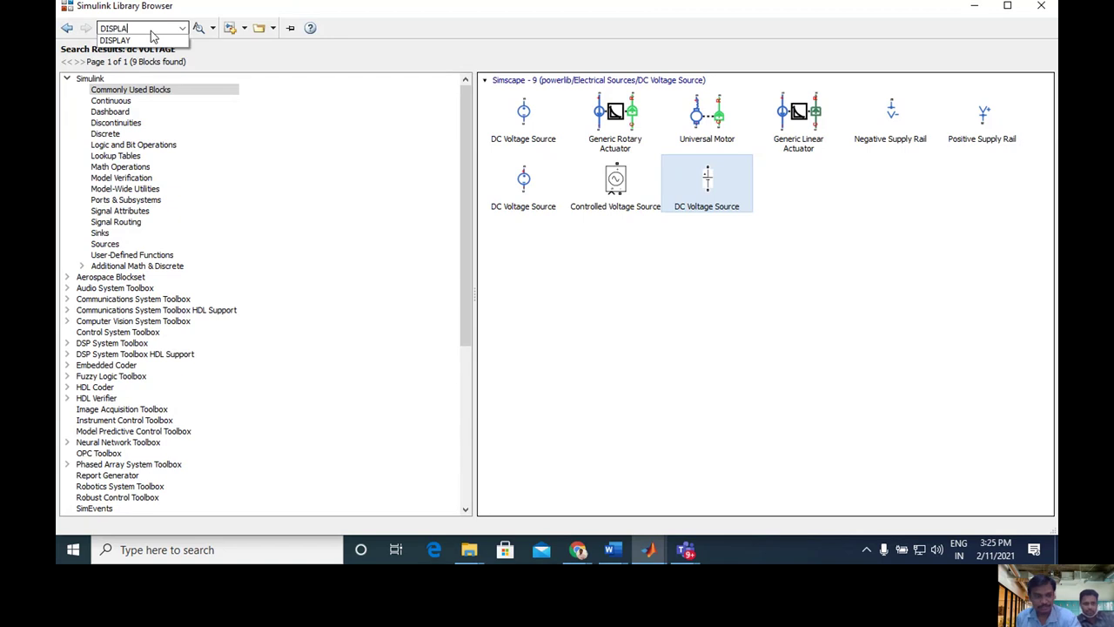
click(118, 41)
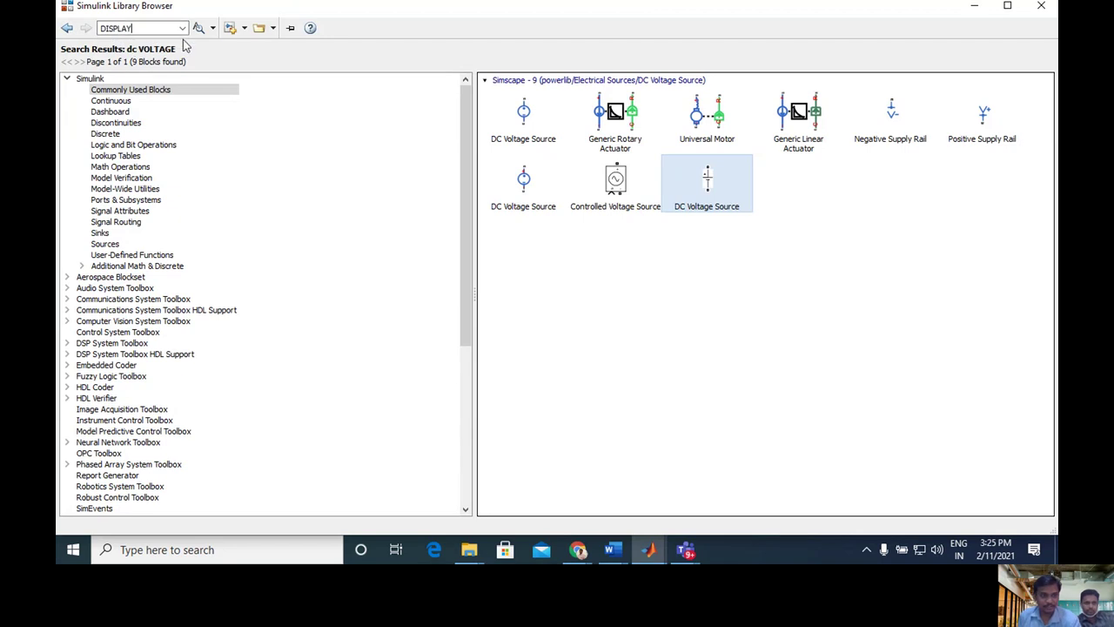
click(198, 28)
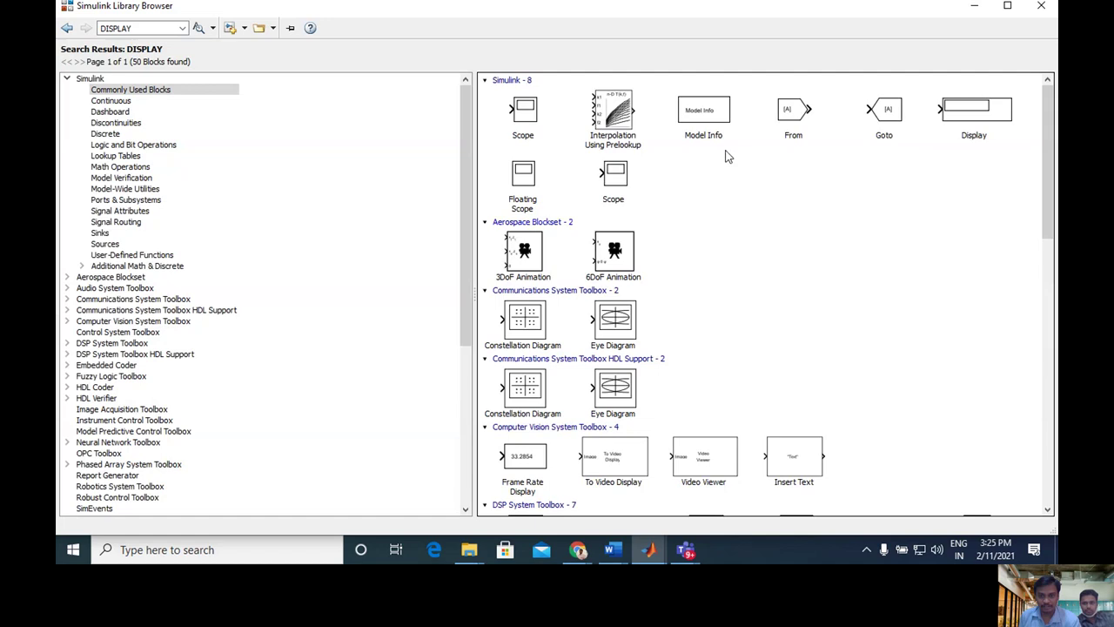
click(1005, 113)
right_click(993, 117)
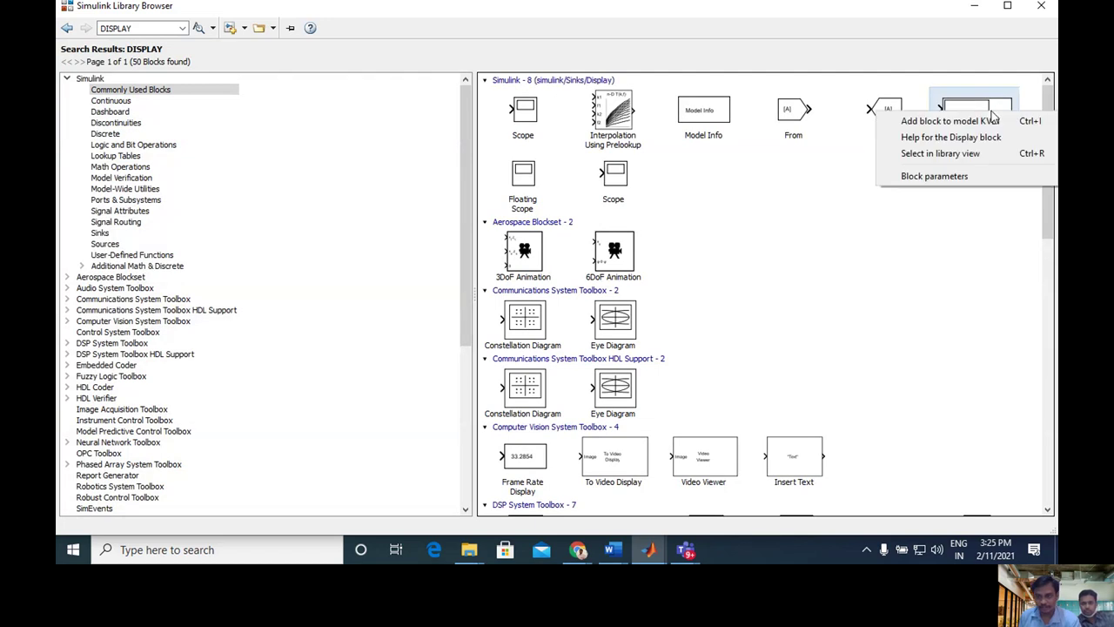
click(982, 122)
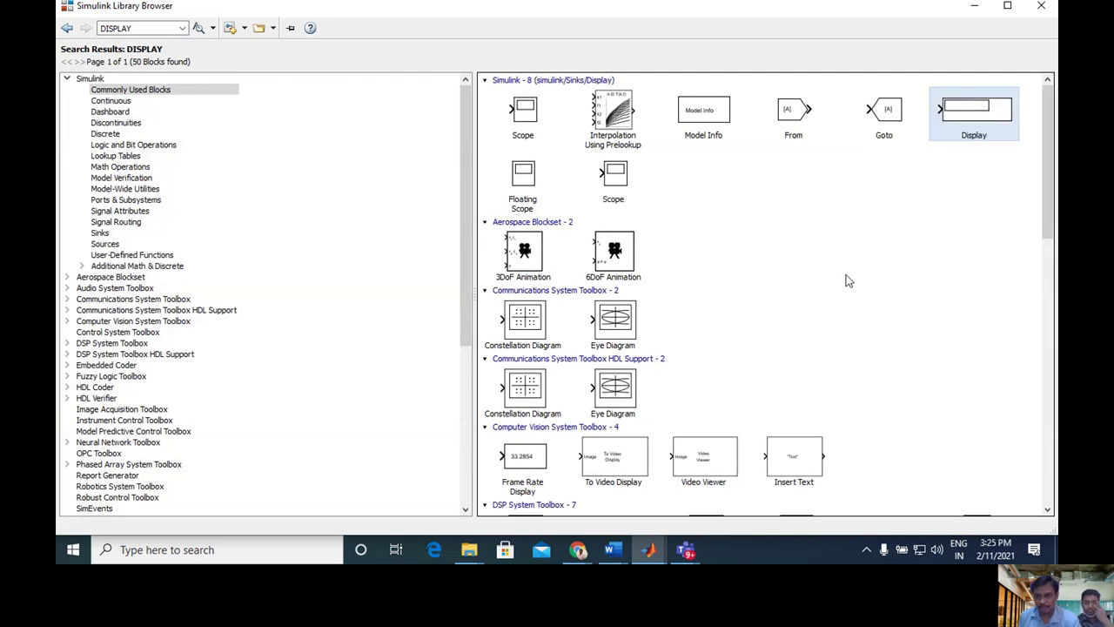
right_click(956, 123)
click(955, 125)
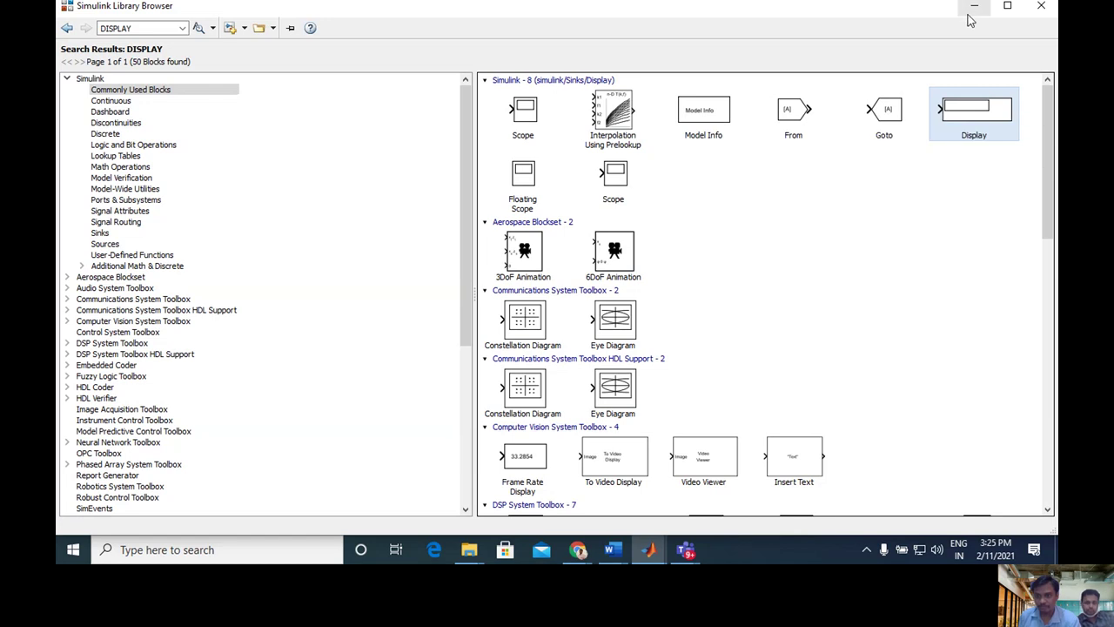
click(973, 9)
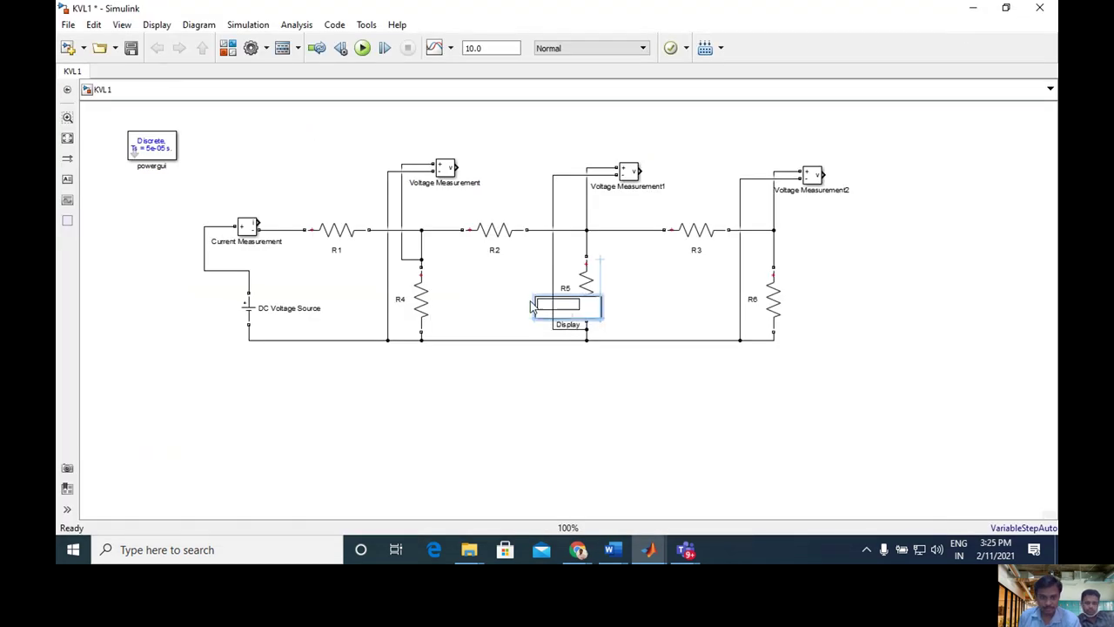
- Place a Display block, copy it as Display1 wired to Voltage Measurement1, and shift the source onto the left wire
mouse_move(541, 319)
mouse_down()
mouse_move(485, 139)
mouse_move(454, 163)
mouse_up()
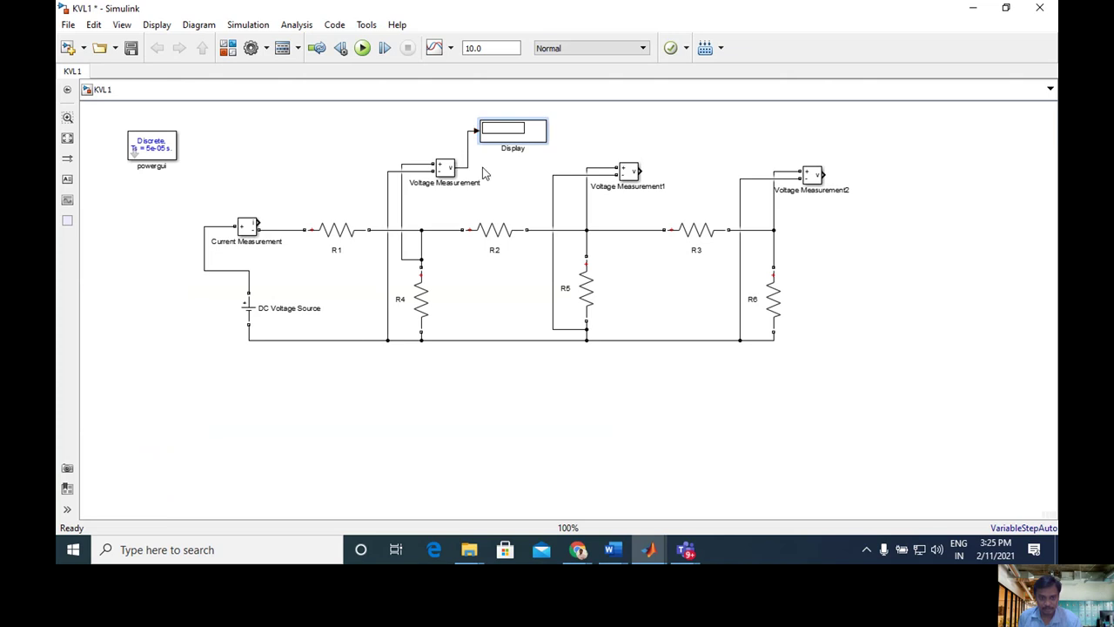
drag(503, 137, 828, 168)
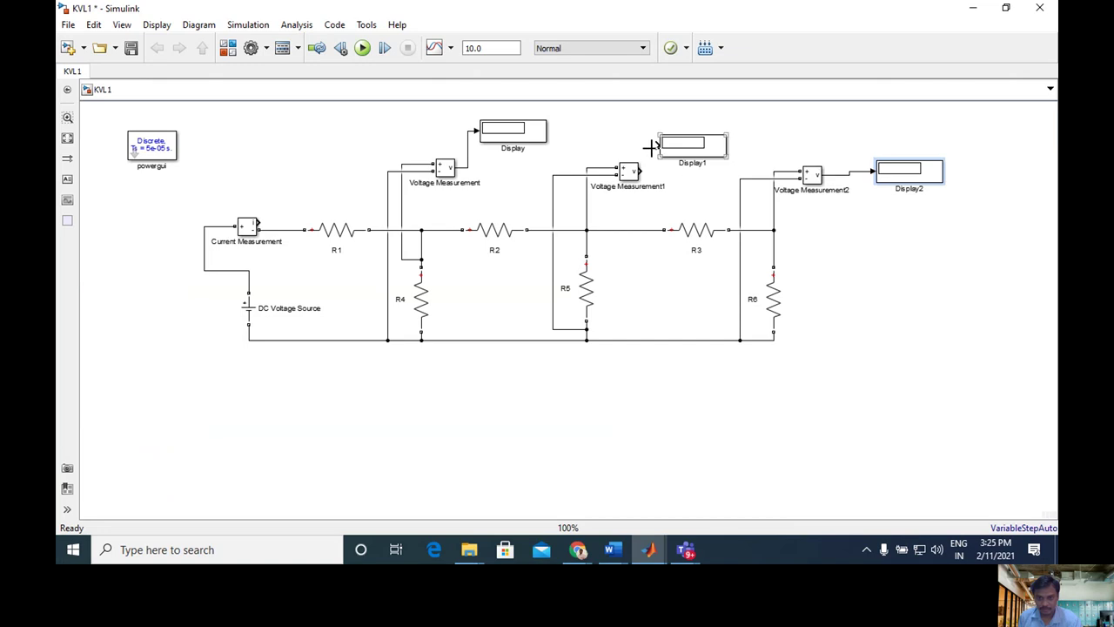
drag(651, 148, 654, 145)
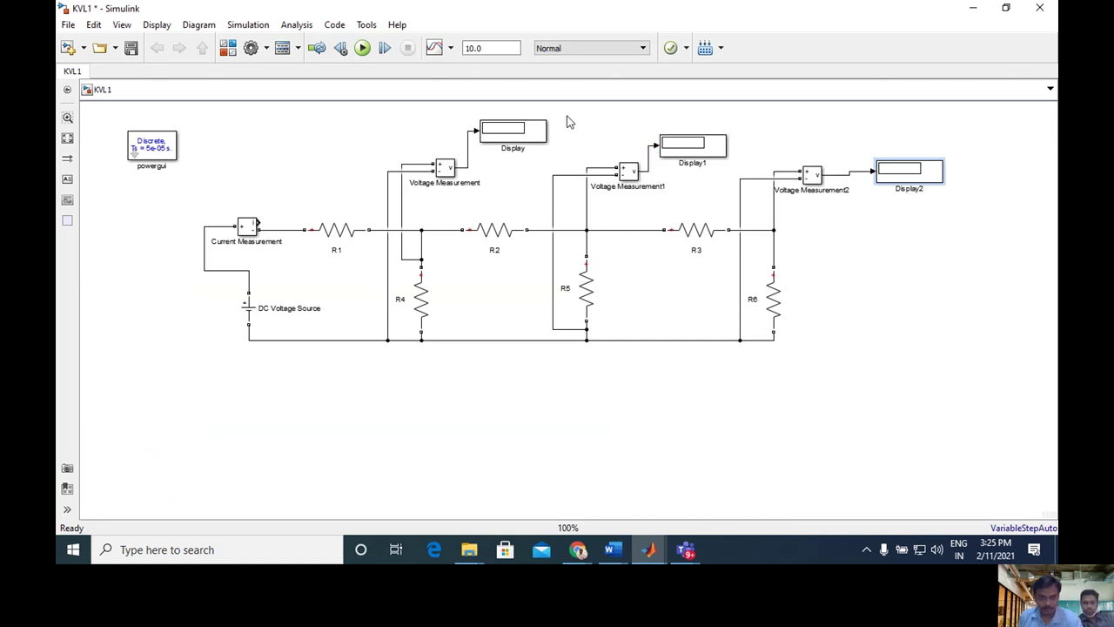
mouse_move(522, 135)
mouse_down()
mouse_move(392, 172)
mouse_move(512, 144)
mouse_move(510, 161)
mouse_move(429, 193)
mouse_move(317, 192)
mouse_move(272, 202)
mouse_move(262, 221)
mouse_up()
click(511, 141)
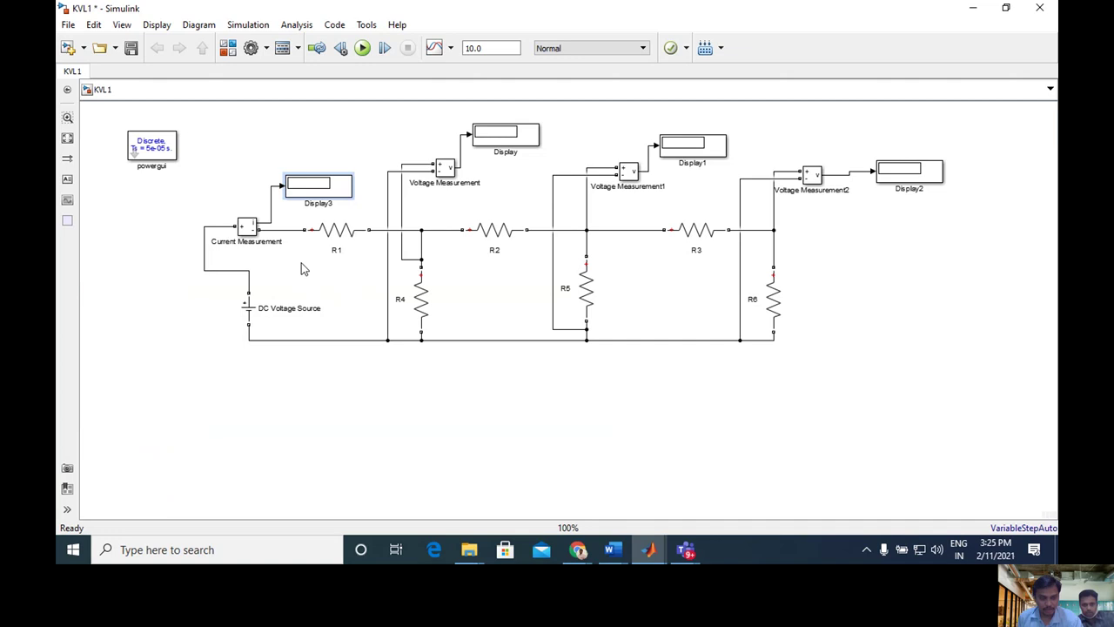
drag(251, 309, 206, 302)
- Change the DC Voltage Source amplitude from 100 to 10 V and apply it
click(220, 376)
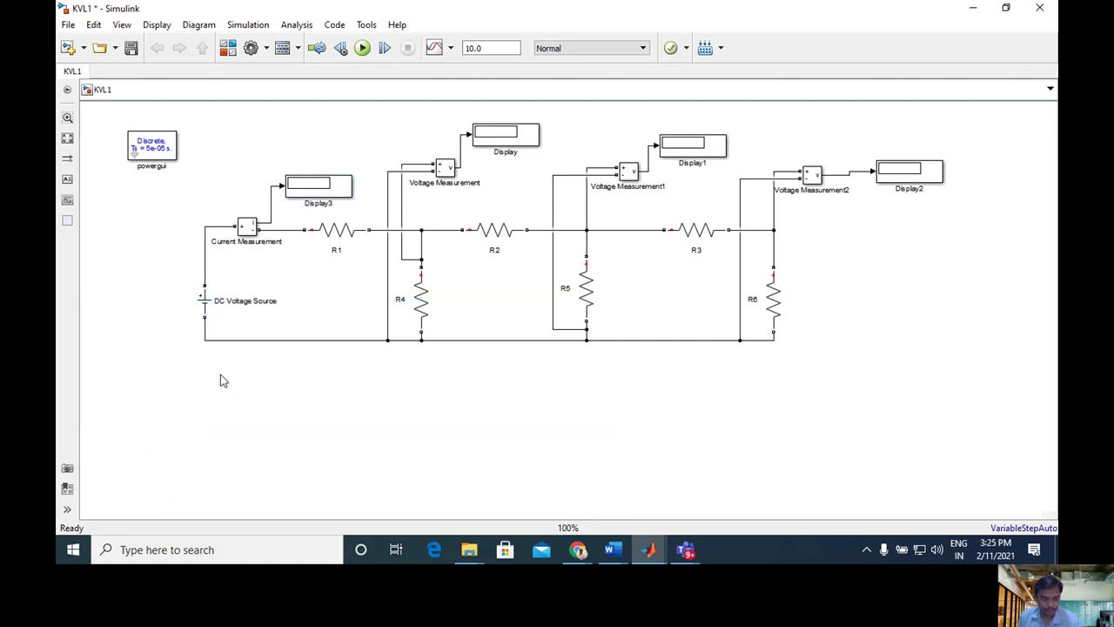
double_click(207, 305)
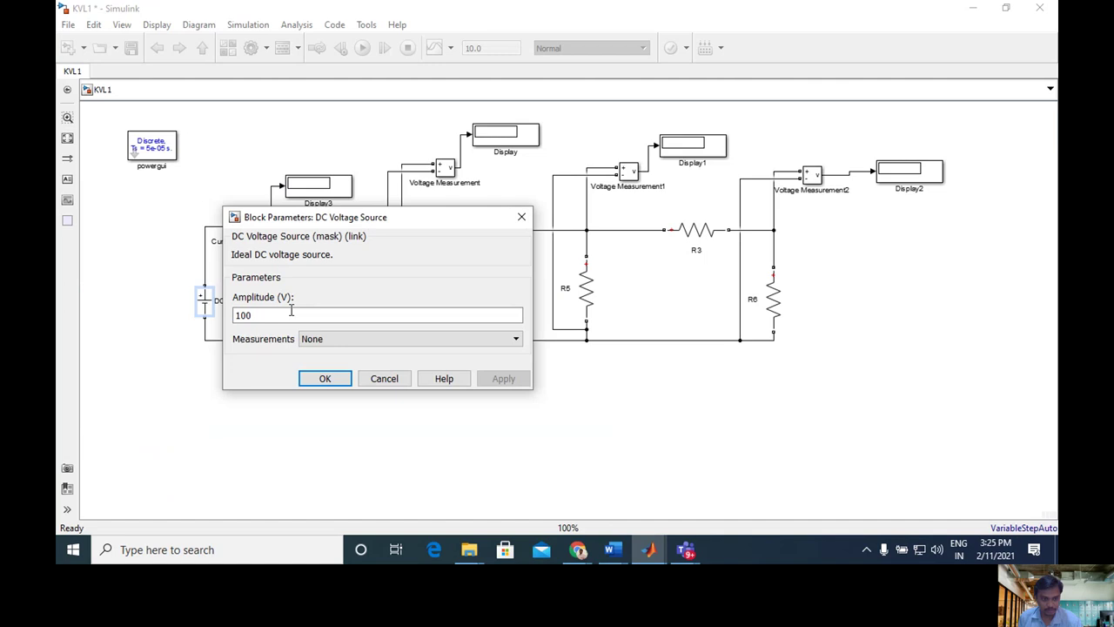
text(10)
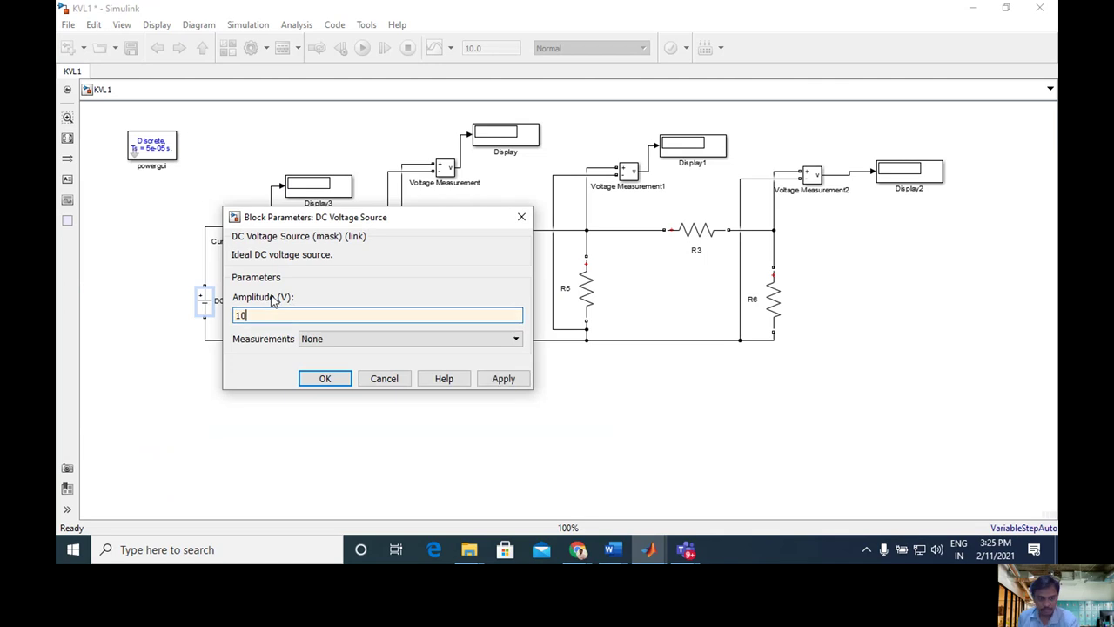
click(491, 381)
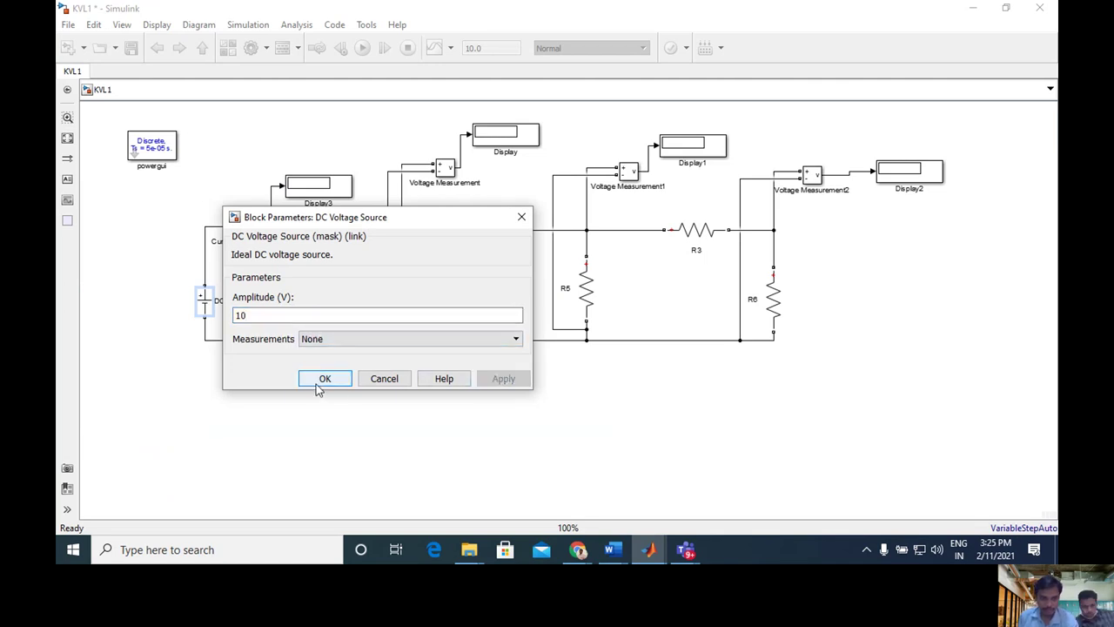
click(323, 381)
click(571, 424)
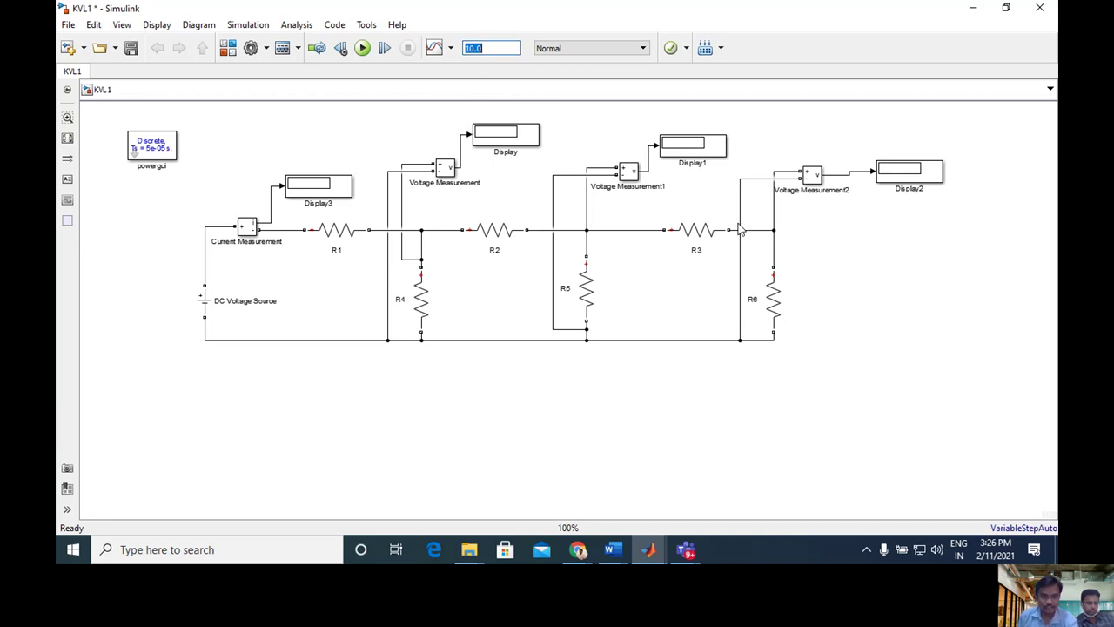
- Enter 1 as the stop time and run the KVL1 simulation
text(1)
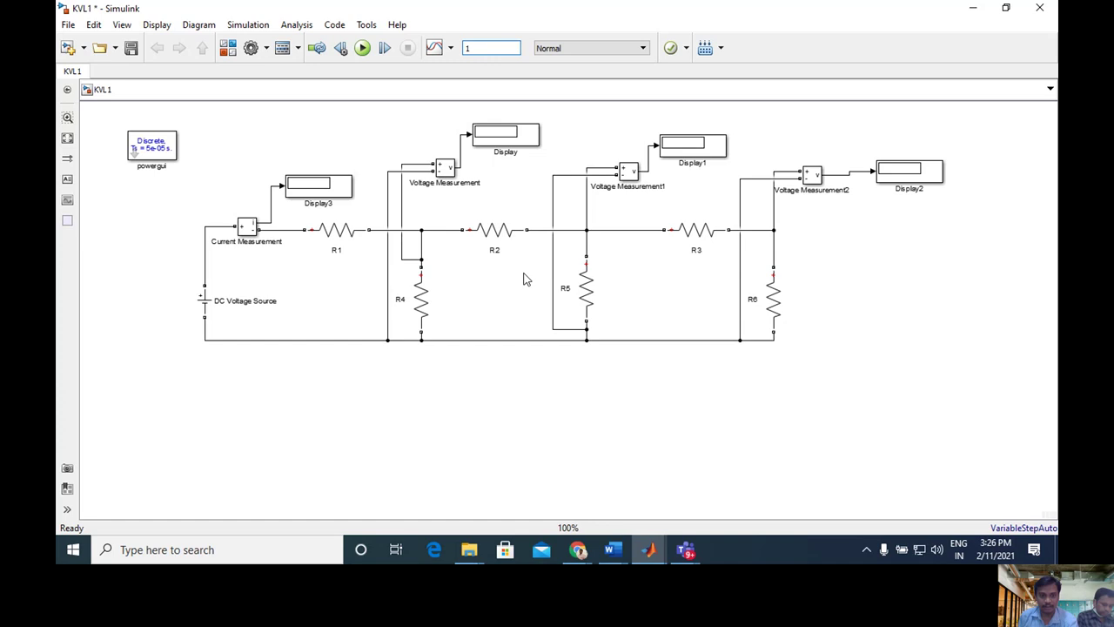
key(Return)
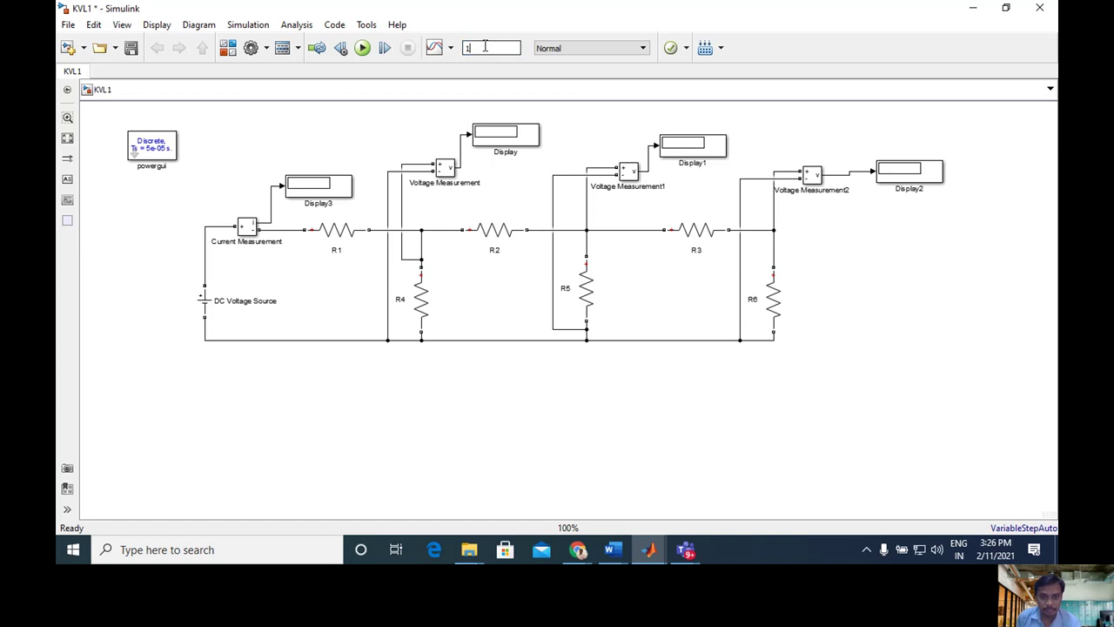
click(484, 44)
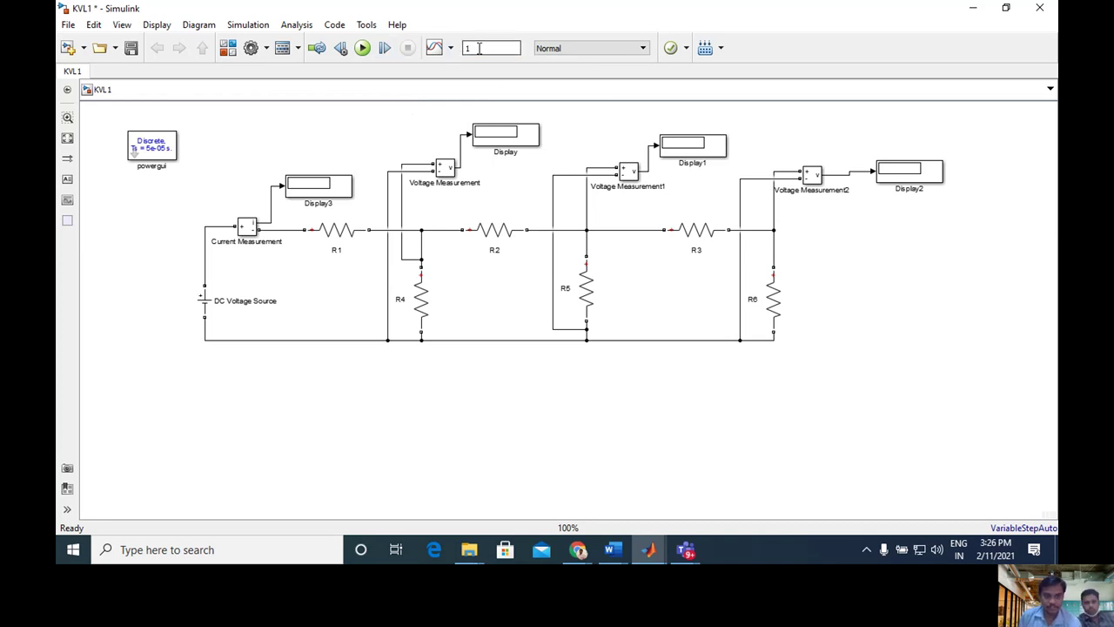
click(364, 49)
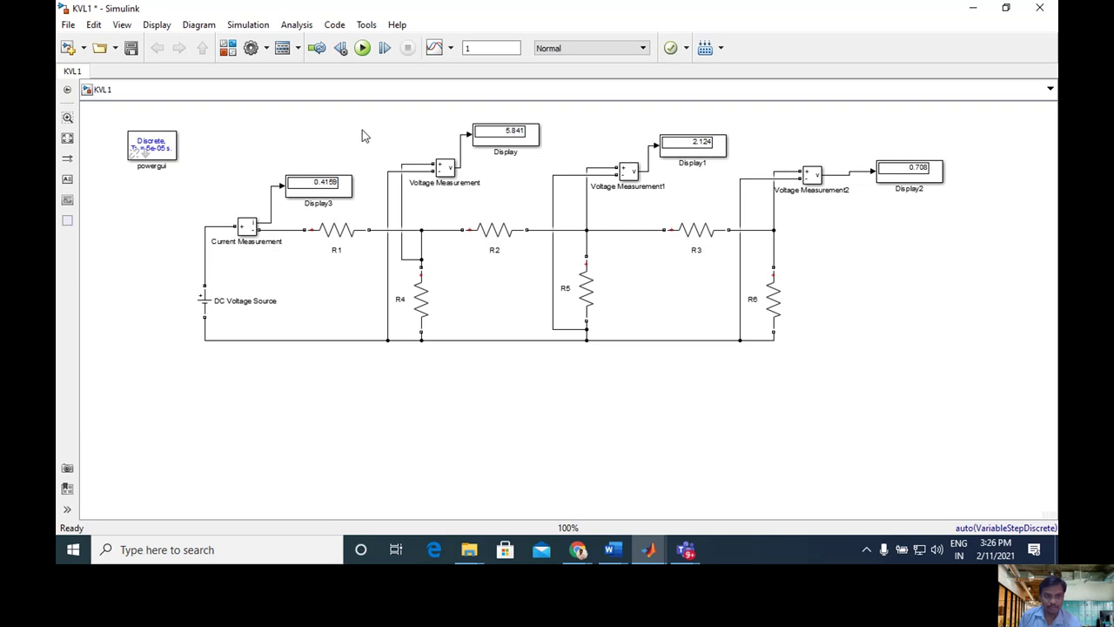
- Read the Display results (0.4158, 5.841, 2.124, 0.708) and bring up the open MATLAB windows
click(649, 556)
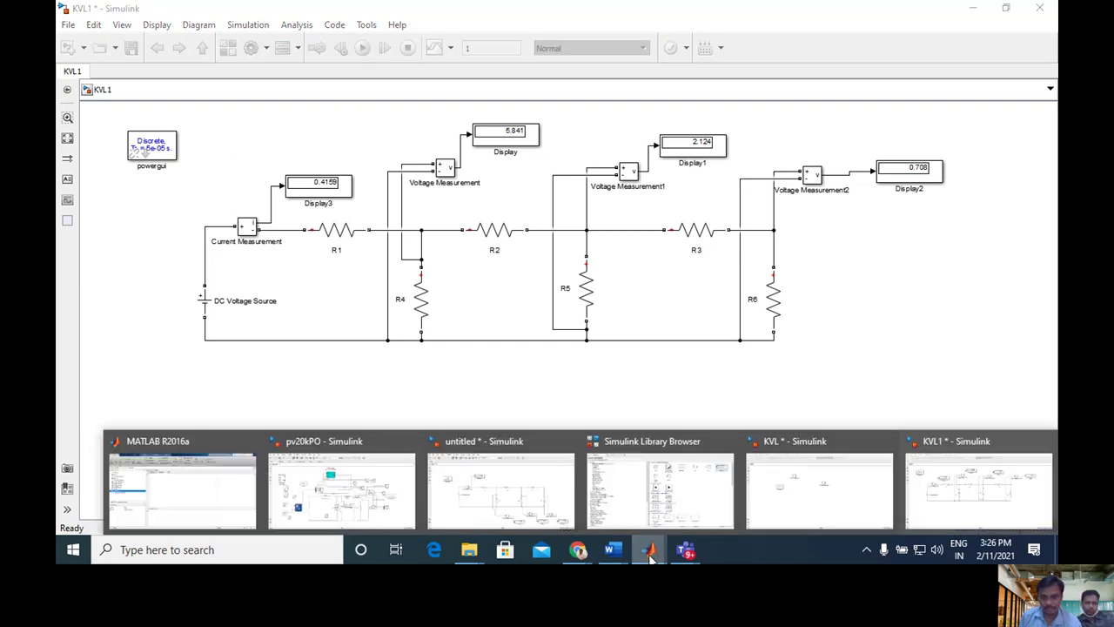